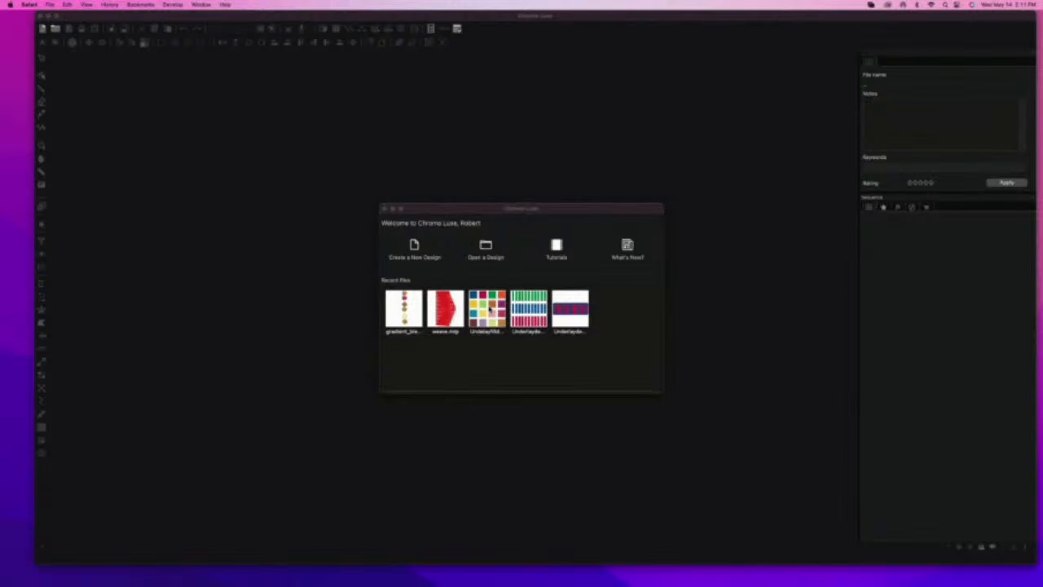
# Step: Open the recent Undelayfilldemo.rde design and view the underlay settings of the blue square and the ochre square in the last row
pyautogui.doubleClick(489, 308)
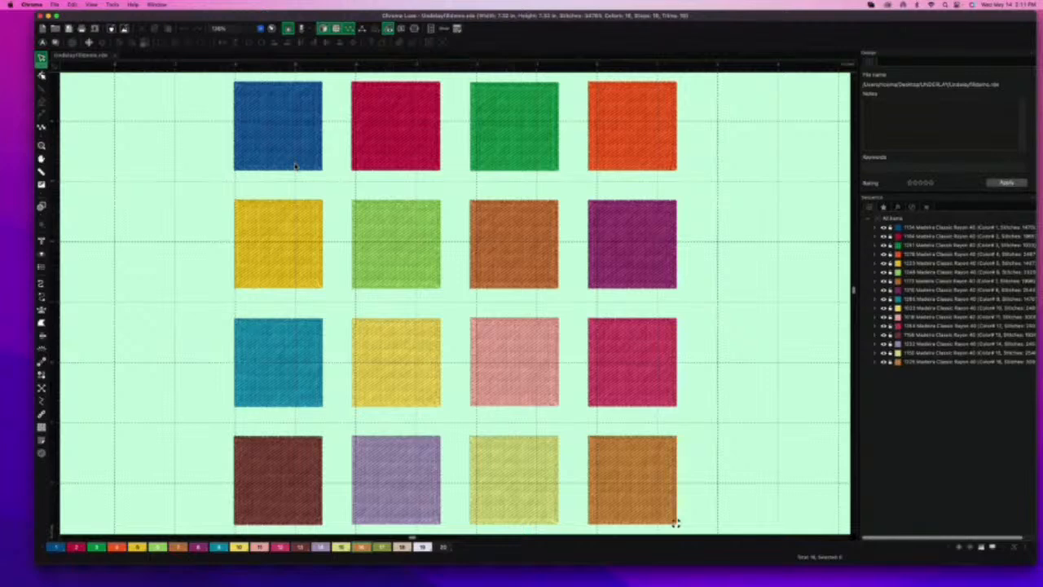
pyautogui.click(286, 140)
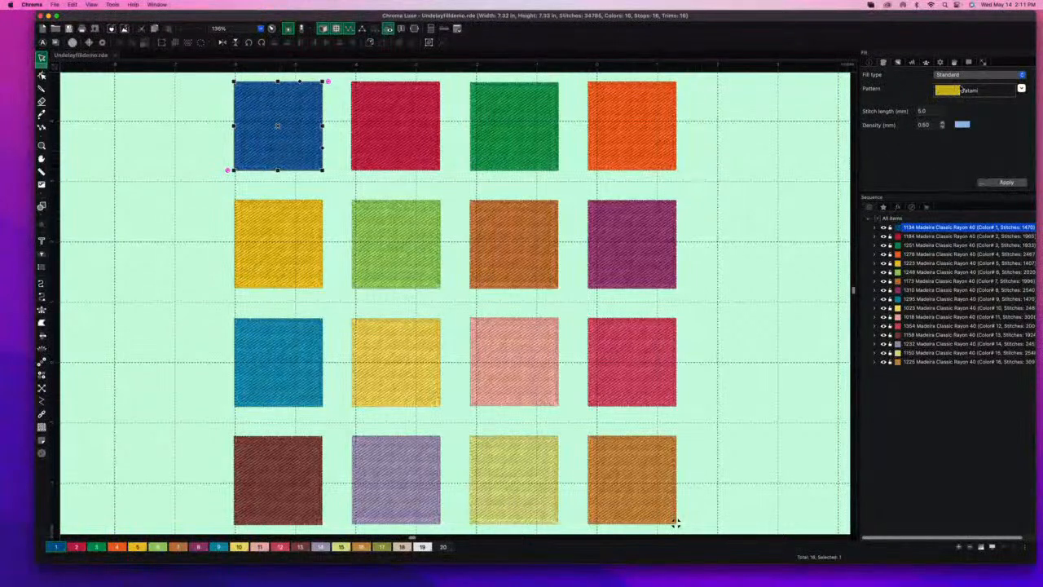
pyautogui.click(904, 63)
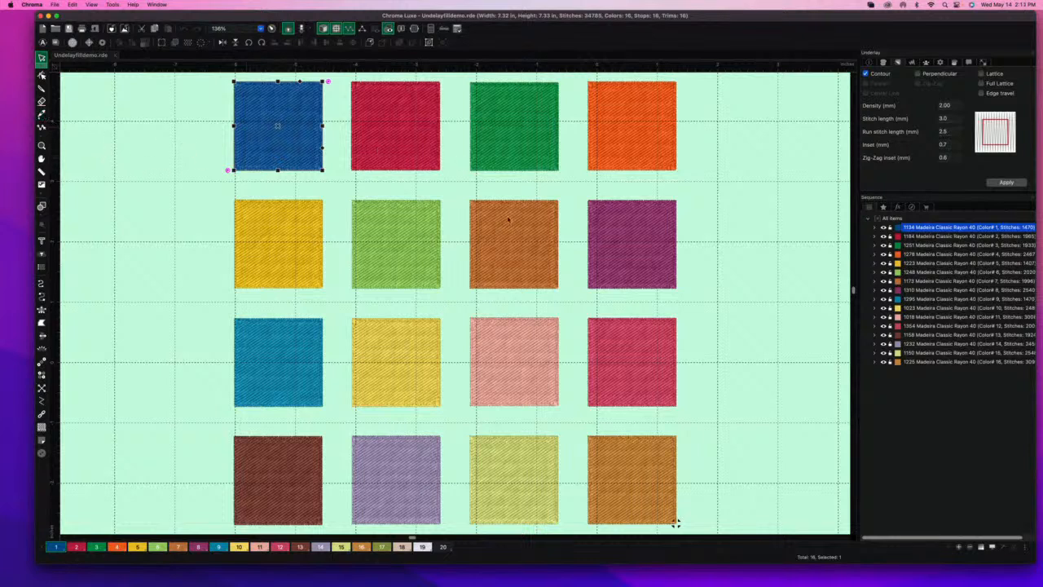
pyautogui.click(624, 468)
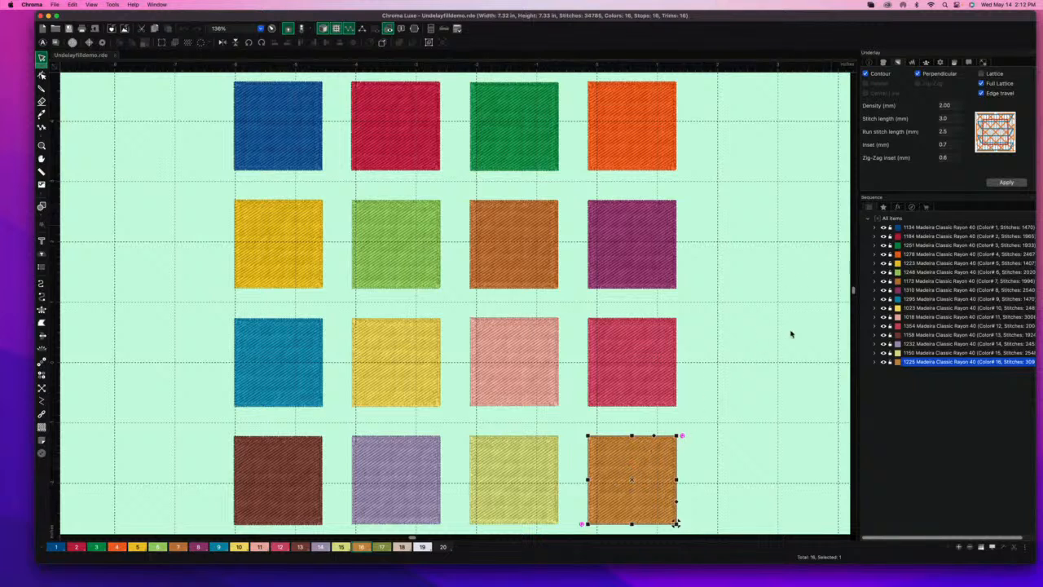
# Step: Copy stitch properties onto the blue square with the eyedropper, trying the ochre, purple and orange squares and ending with the pink one
pyautogui.click(301, 137)
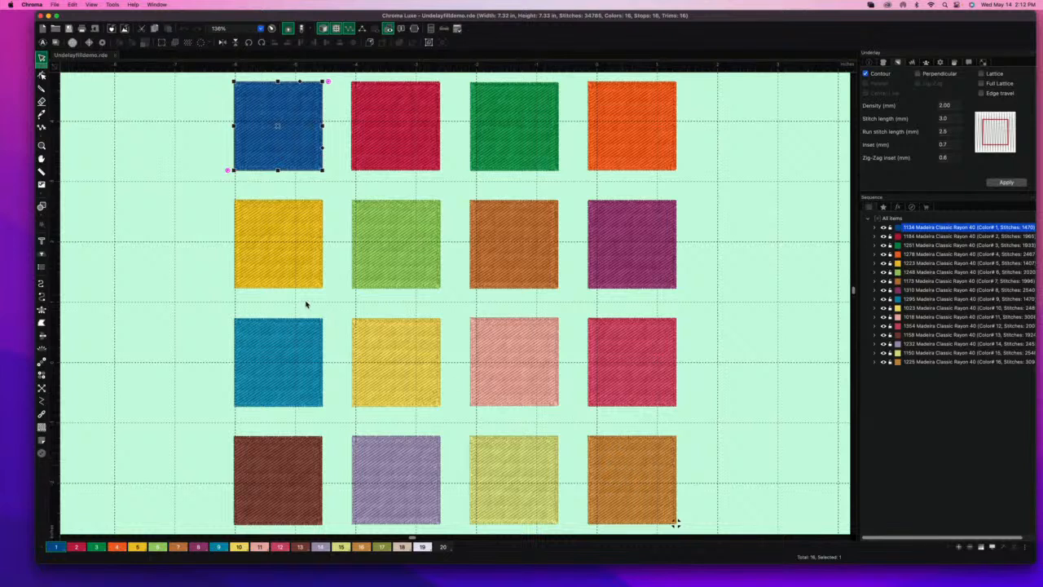
pyautogui.click(41, 114)
pyautogui.click(649, 467)
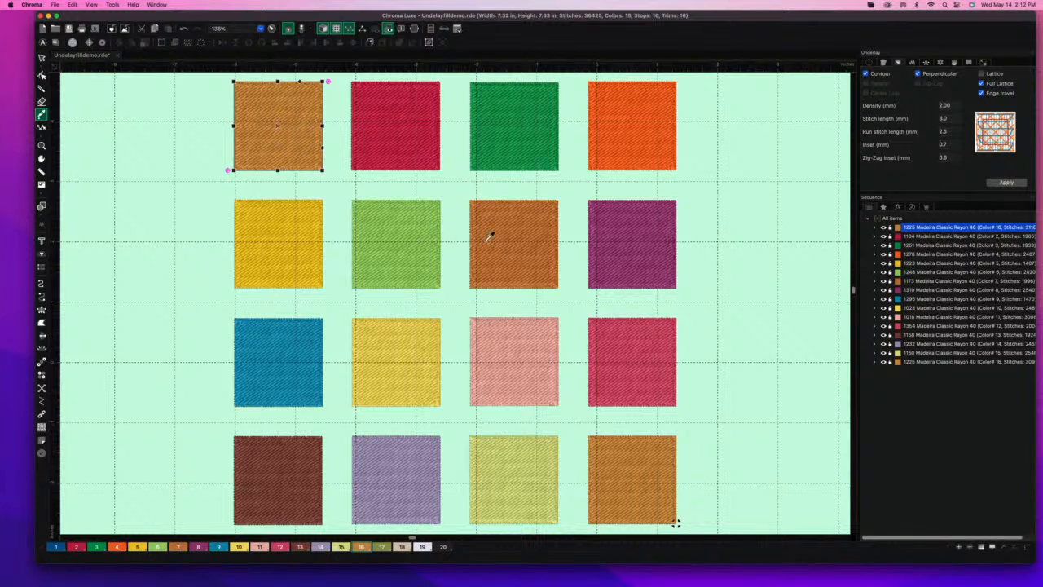
pyautogui.click(635, 232)
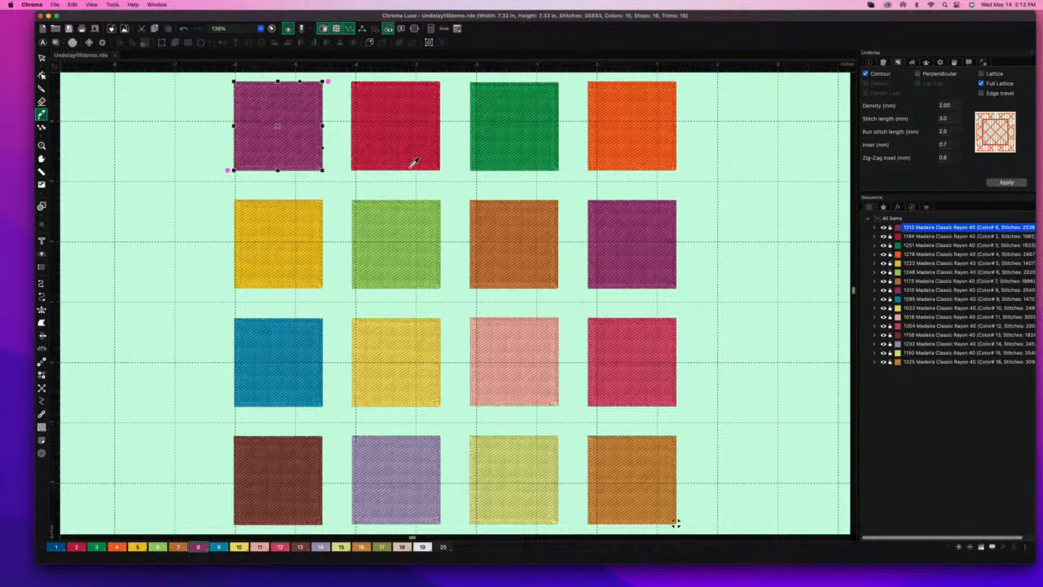
pyautogui.click(651, 119)
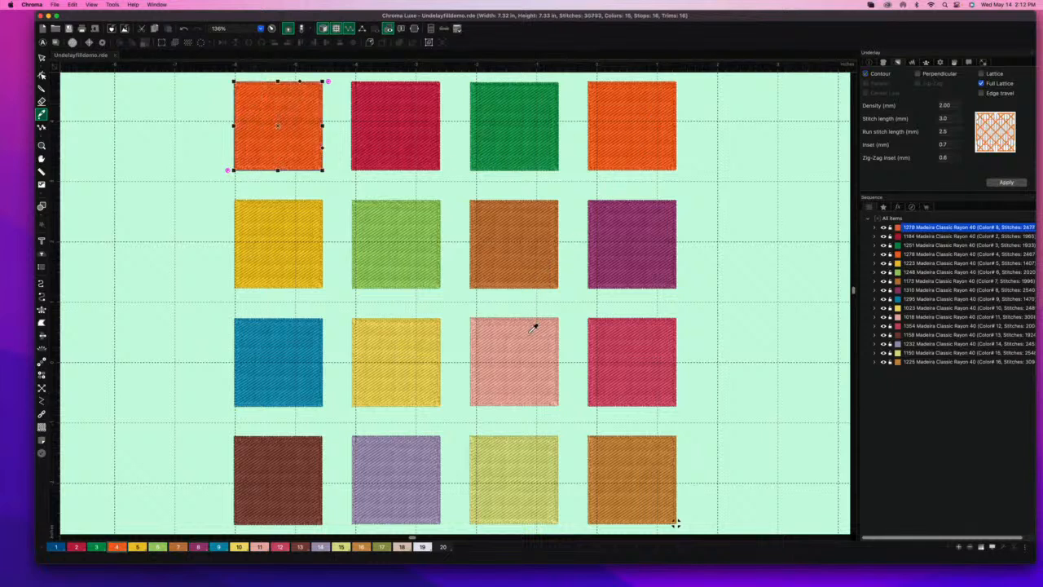
pyautogui.click(522, 353)
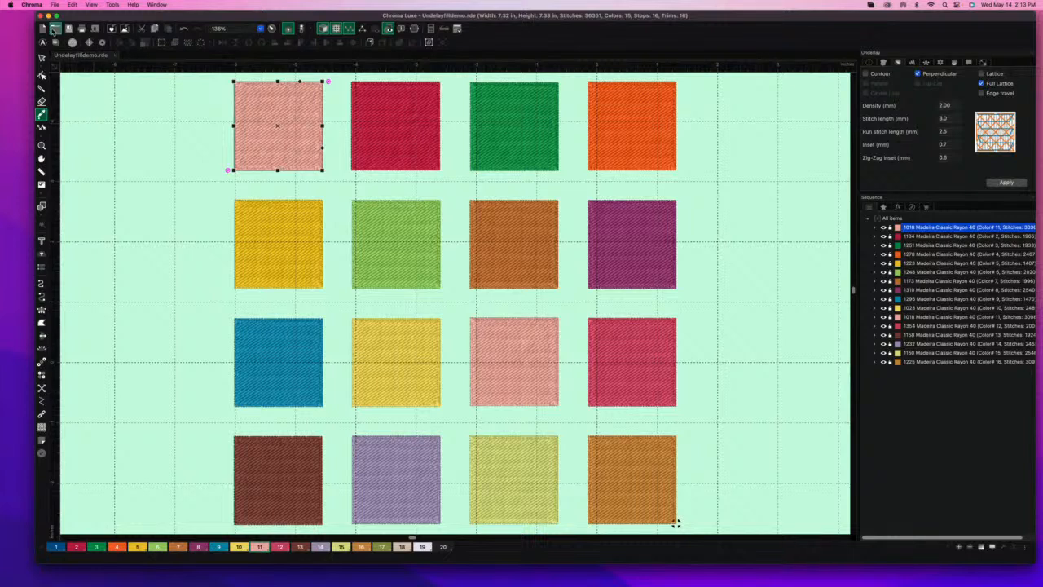
# Step: Create a new blank design
pyautogui.click(55, 29)
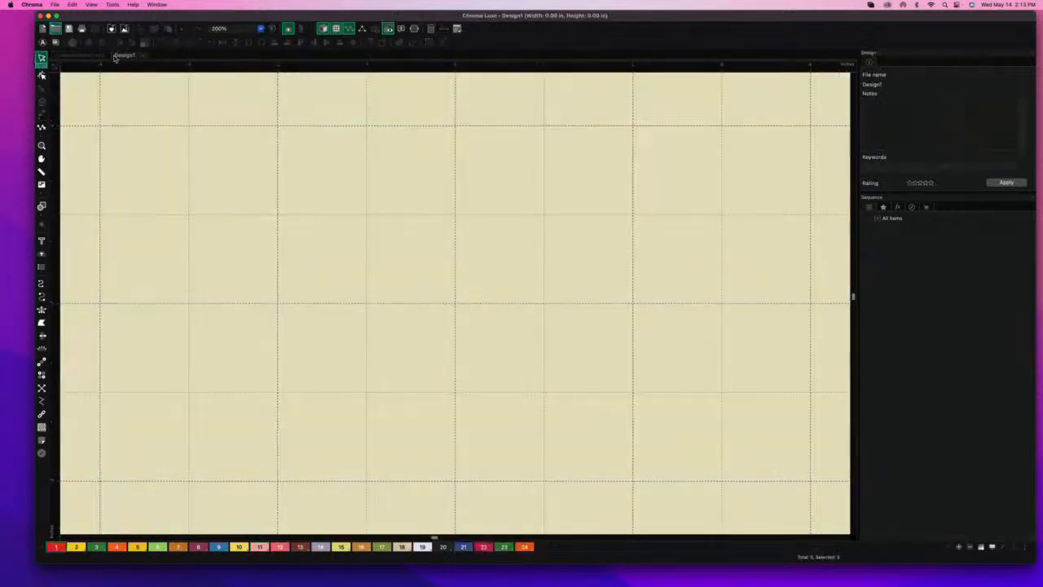
pyautogui.press('super+o')
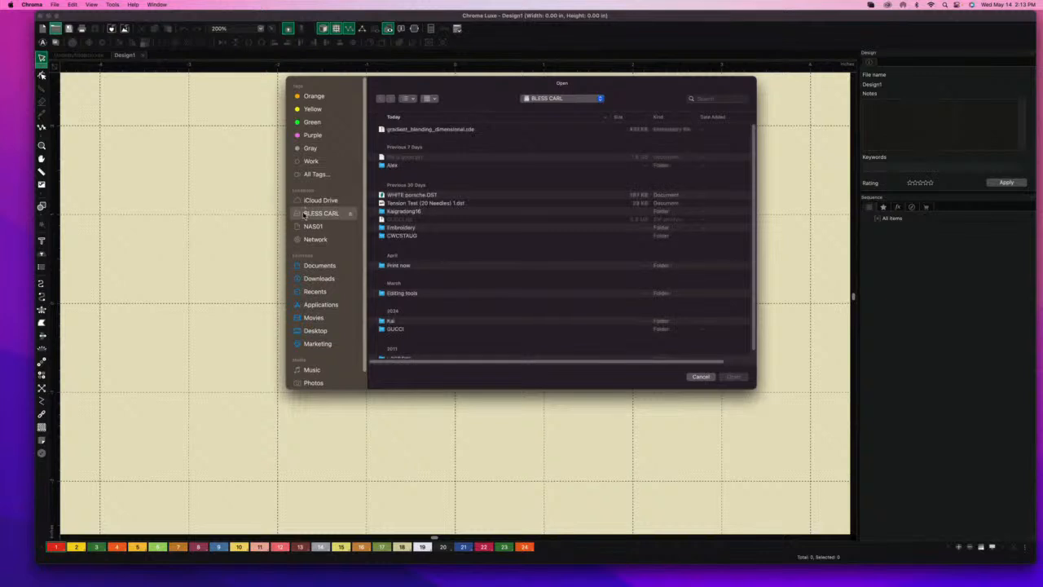
pyautogui.doubleClick(404, 212)
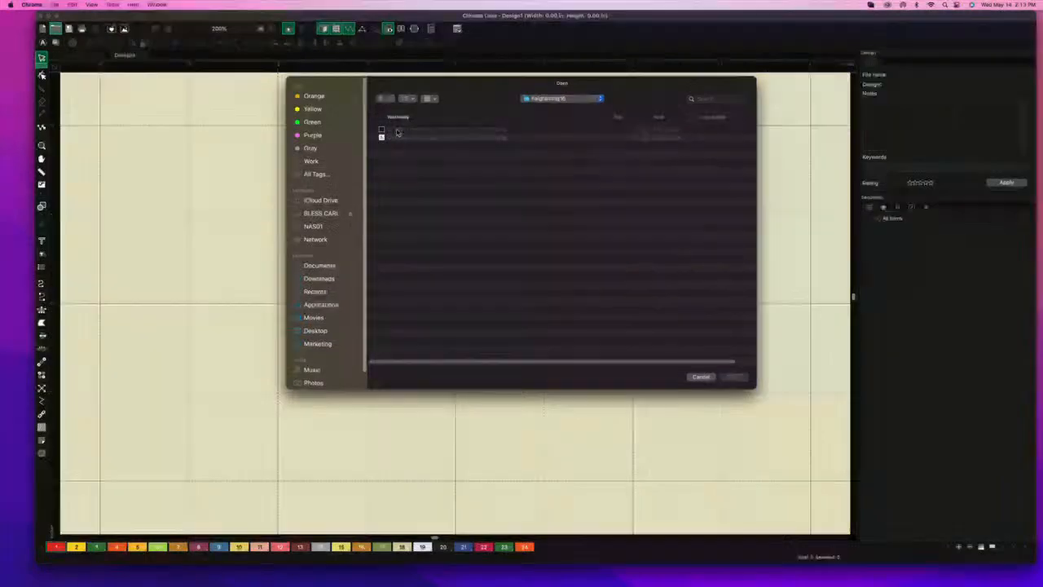
pyautogui.click(700, 377)
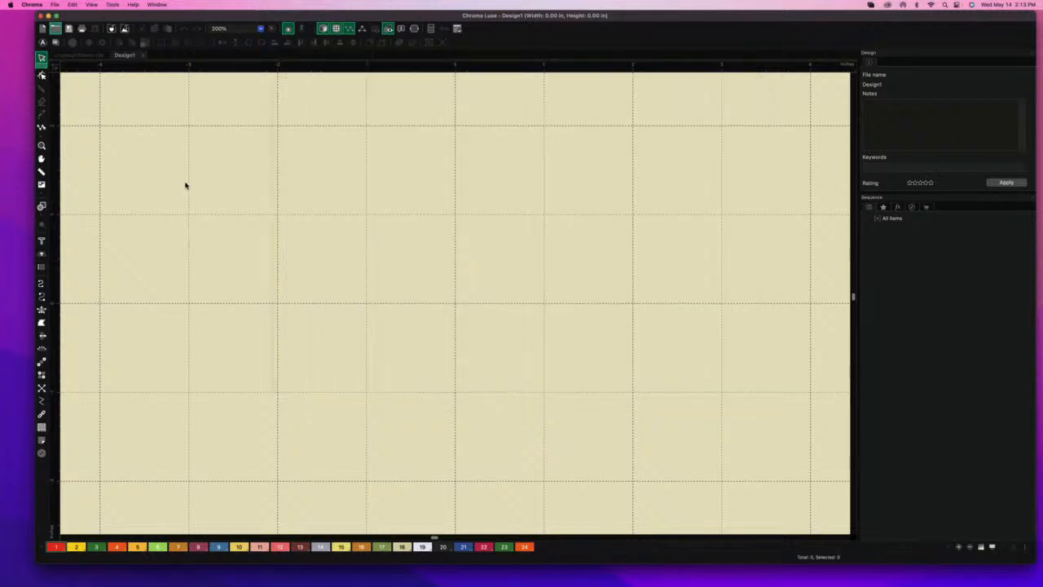
# Step: Load abstract-patterns.jpg from the Downloads folder as the backdrop of the new design
pyautogui.click(41, 184)
pyautogui.click(223, 231)
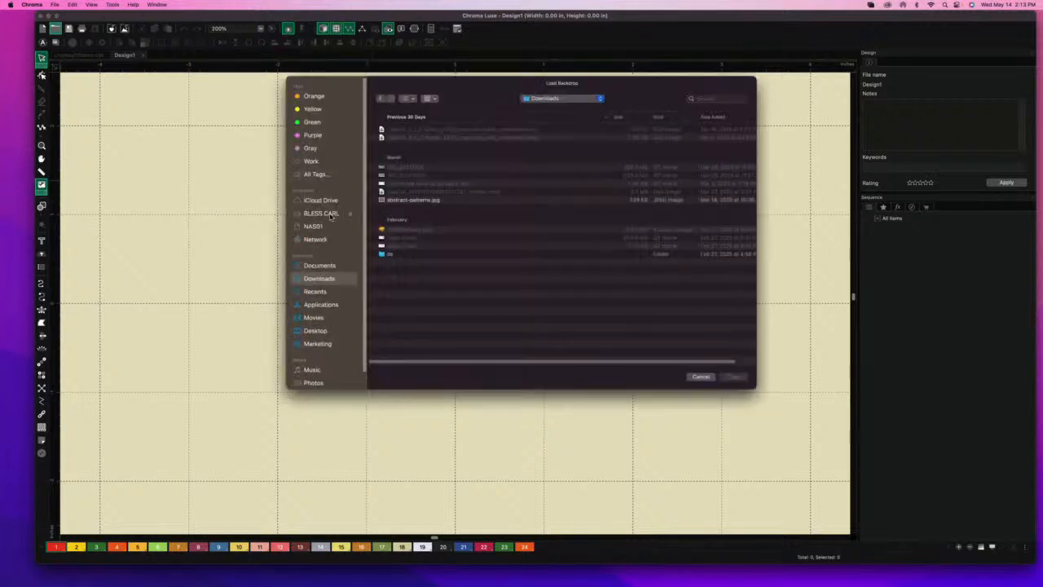
pyautogui.doubleClick(391, 203)
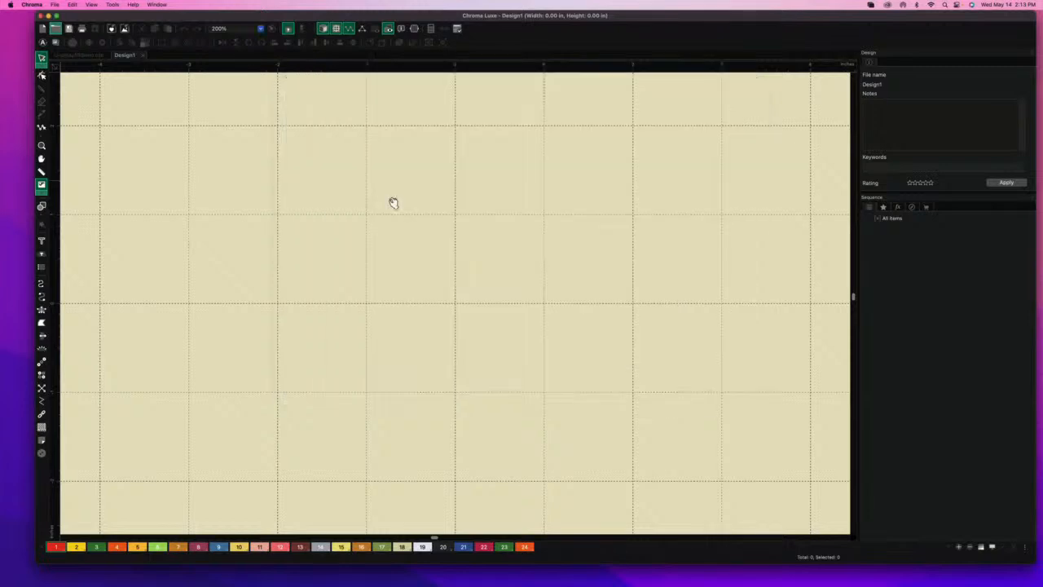
pyautogui.press('super+minus')
pyautogui.press('super+minus')
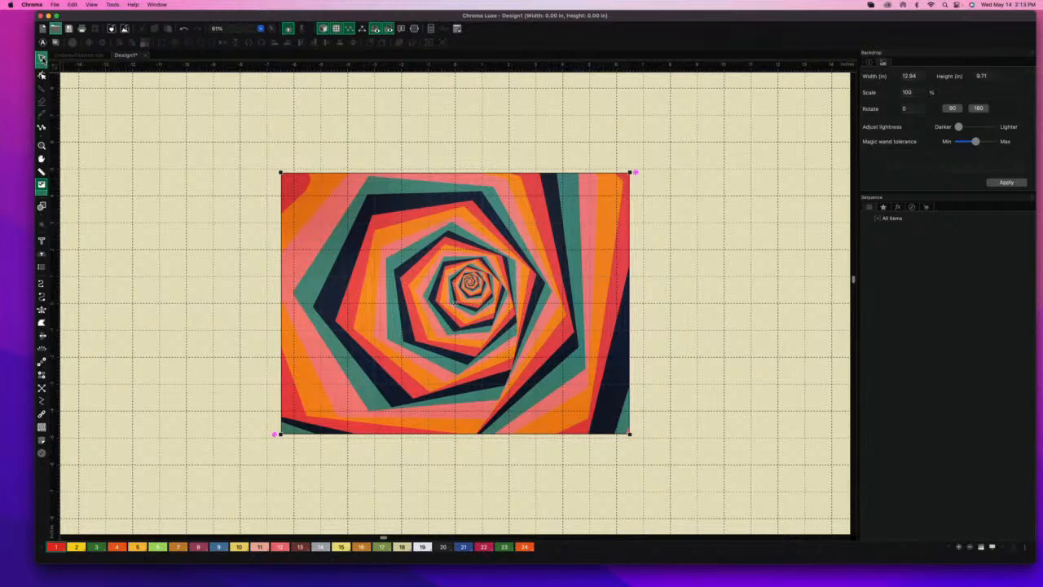
# Step: Scale the backdrop image down proportionally to about 5.91 in wide and 4.43 in high
pyautogui.click(42, 58)
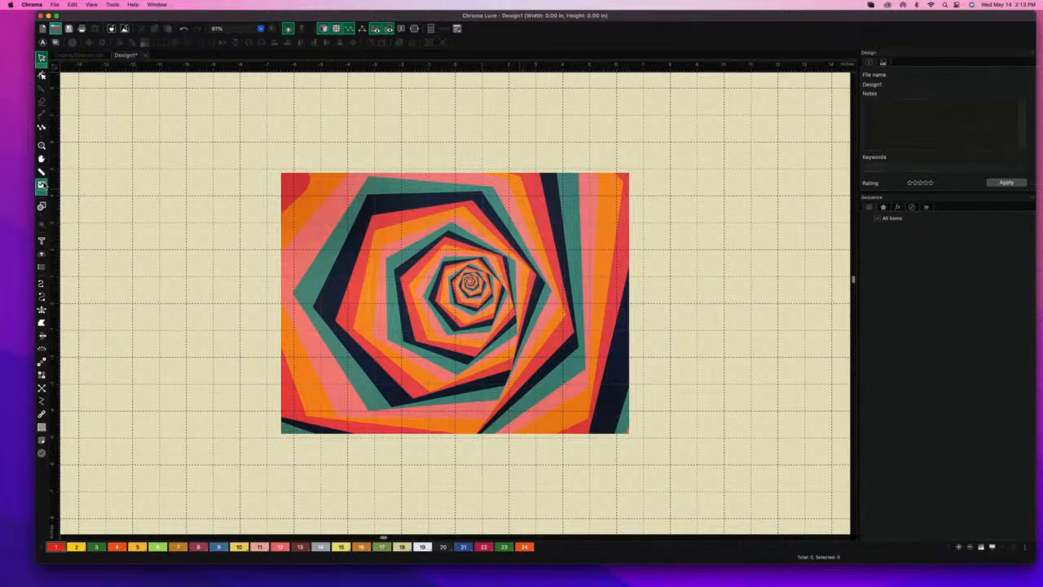
pyautogui.click(42, 184)
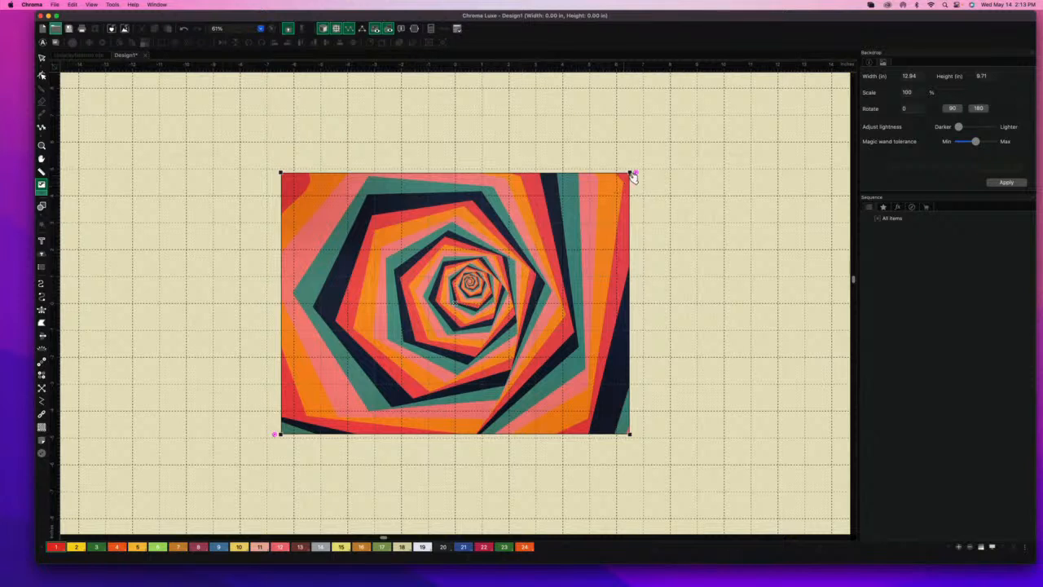
pyautogui.moveTo(629, 173); pyautogui.dragTo(568, 218)
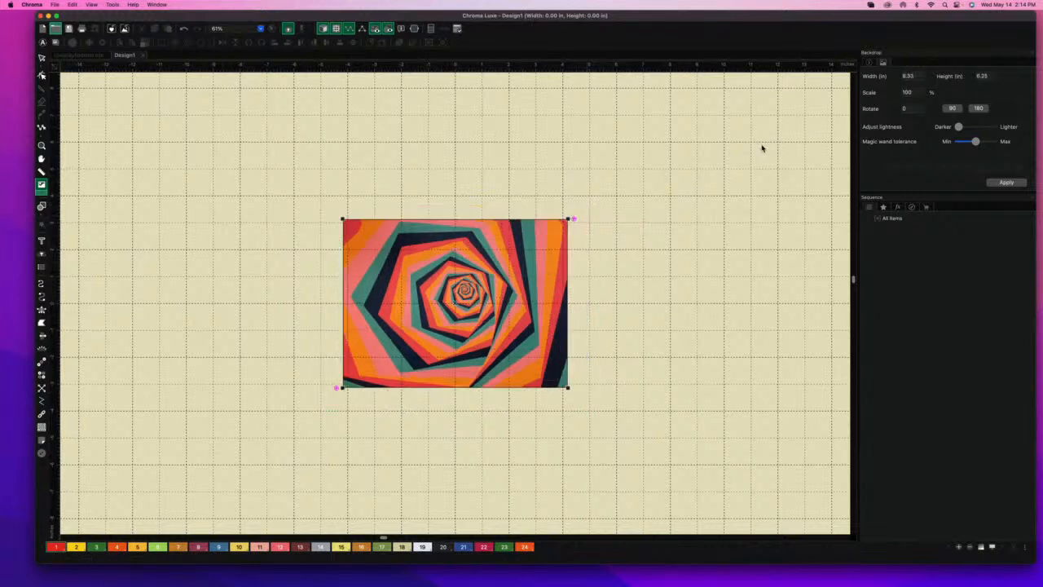
pyautogui.moveTo(571, 220); pyautogui.dragTo(554, 228)
pyautogui.moveTo(555, 227); pyautogui.dragTo(546, 238)
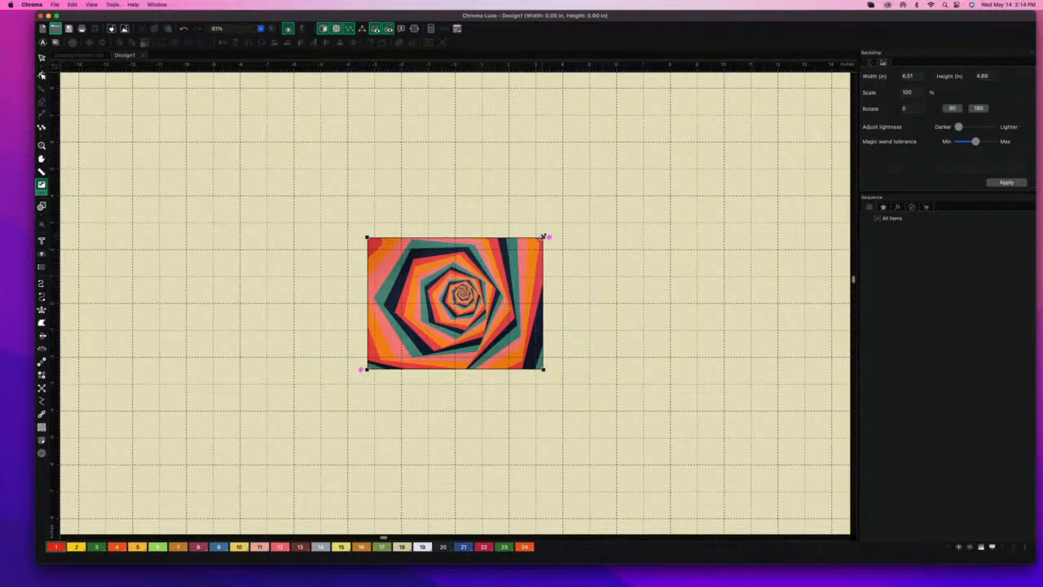
pyautogui.moveTo(544, 236)
pyautogui.mouseDown()
pyautogui.moveTo(579, 212)
pyautogui.moveTo(501, 269)
pyautogui.moveTo(539, 246)
pyautogui.mouseUp()
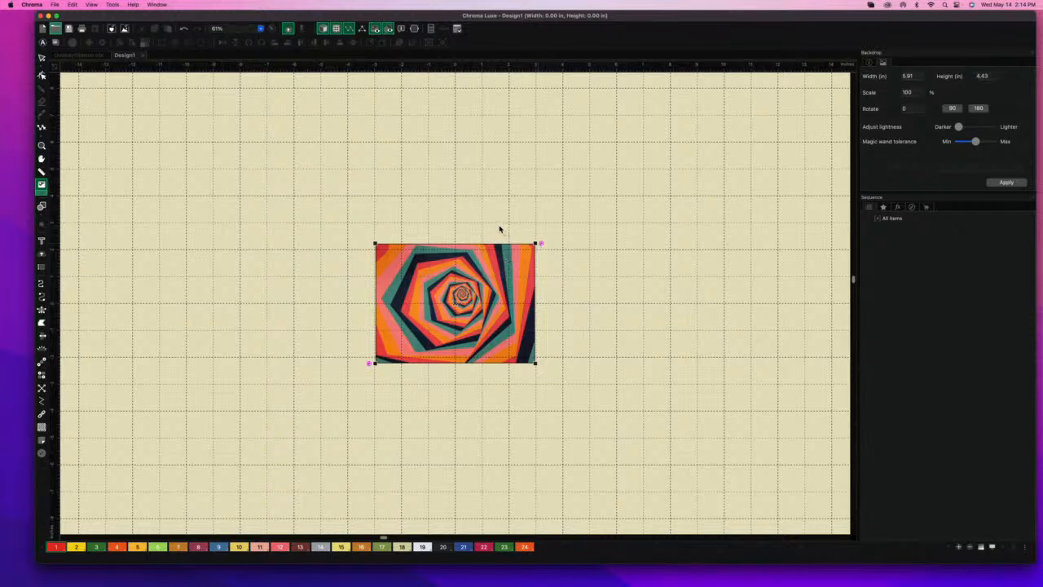
# Step: Return to the Undelayfilldemo.rde design in full screen and open its print preview
pyautogui.click(57, 16)
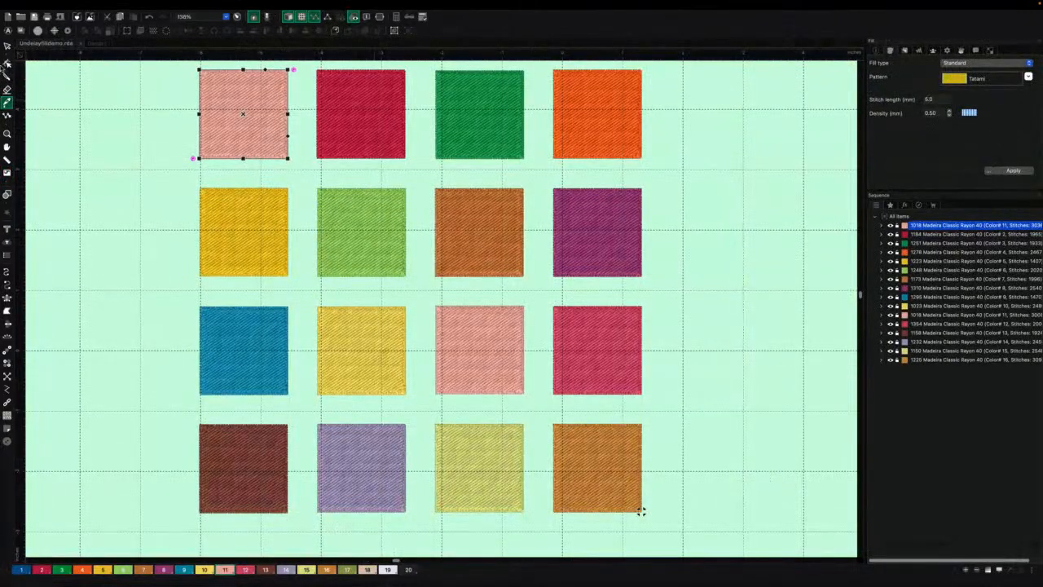
pyautogui.click(8, 62)
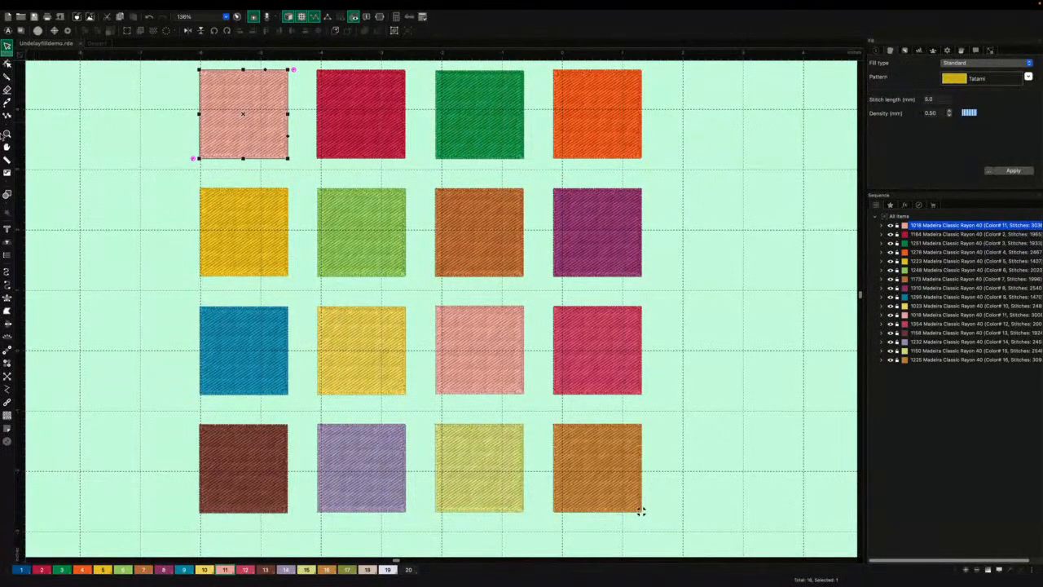
pyautogui.moveTo(2, 4)
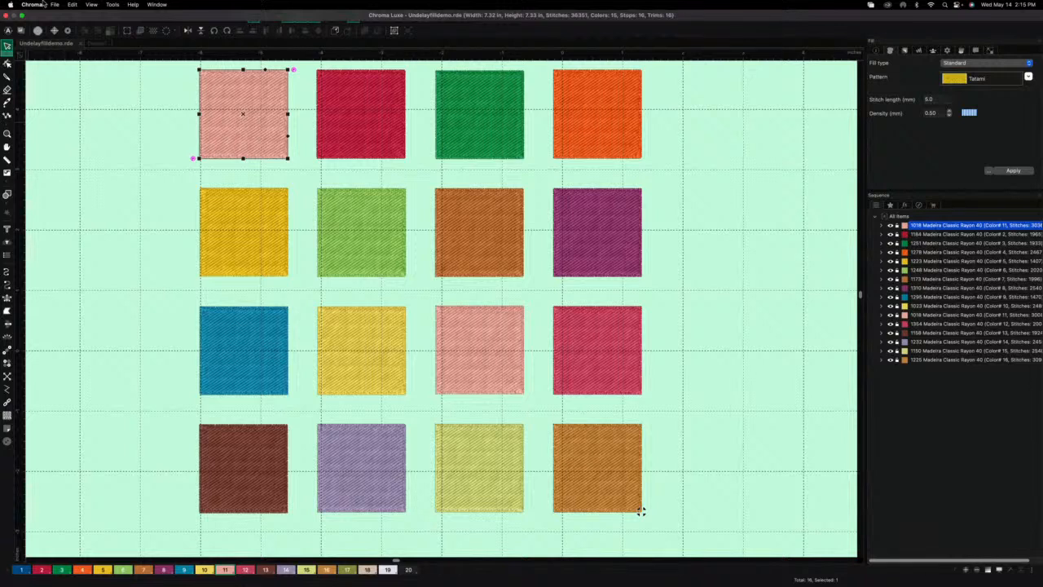
pyautogui.click(113, 5)
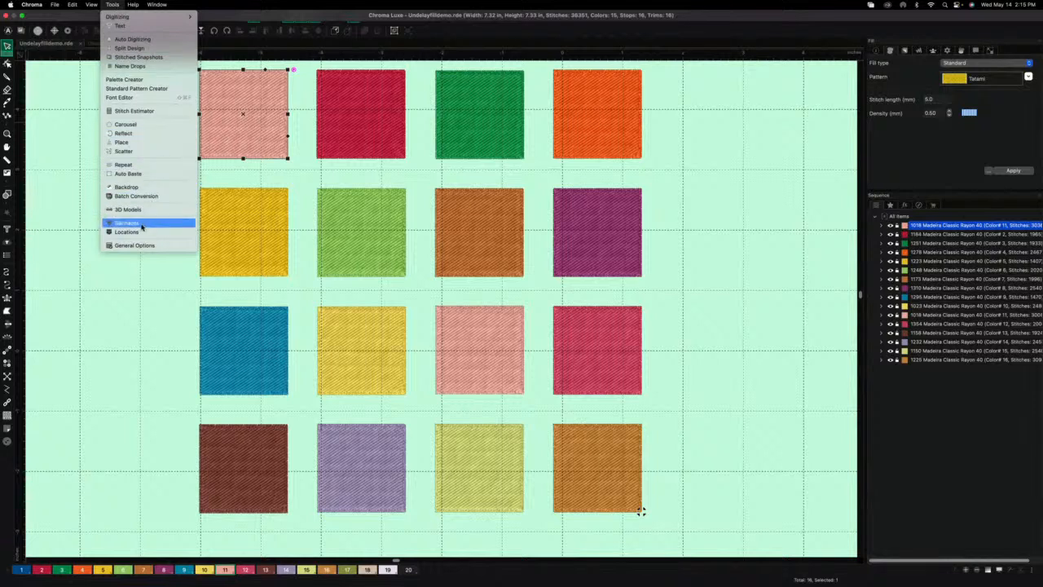
pyautogui.moveTo(56, 5)
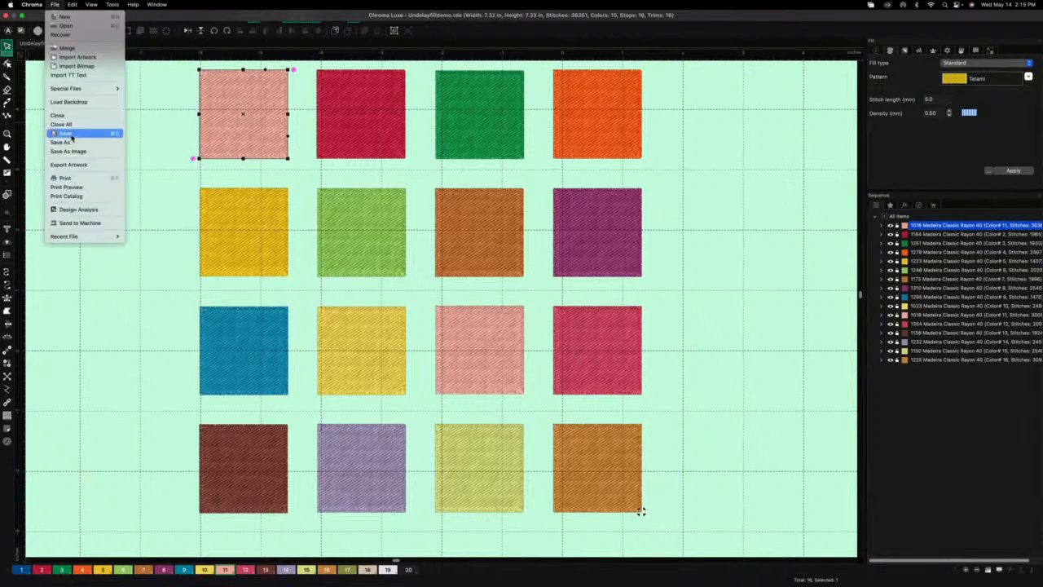
pyautogui.click(65, 187)
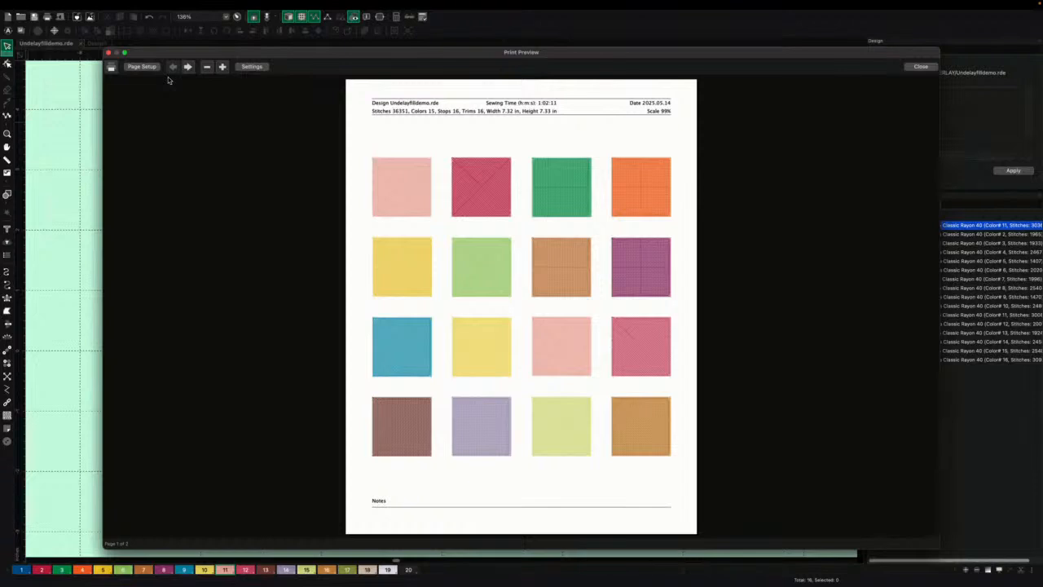
# Step: Set the title on the printed worksheet to CARL DIGITIZES in the print settings
pyautogui.click(251, 66)
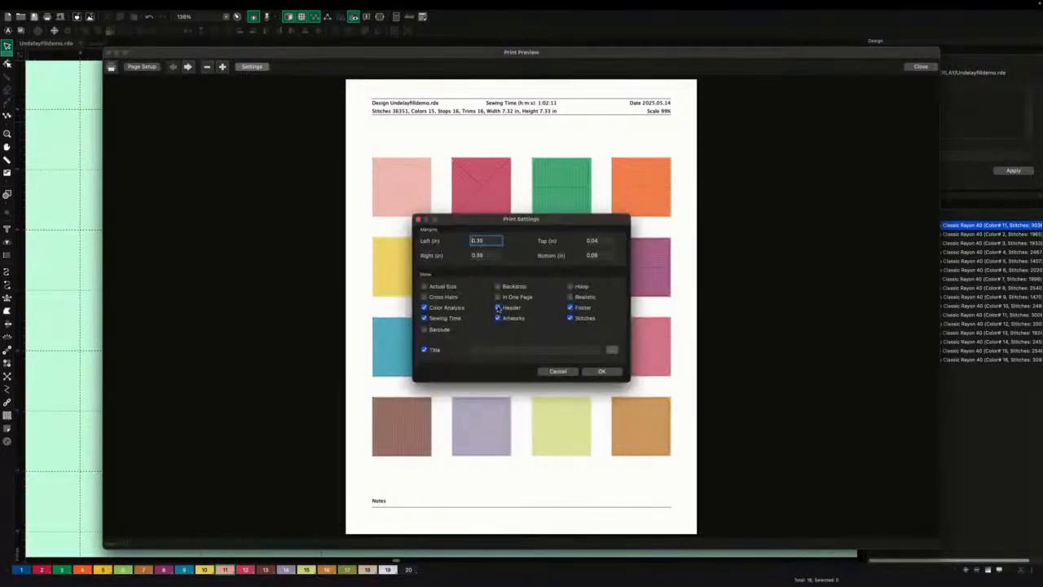
pyautogui.click(480, 349)
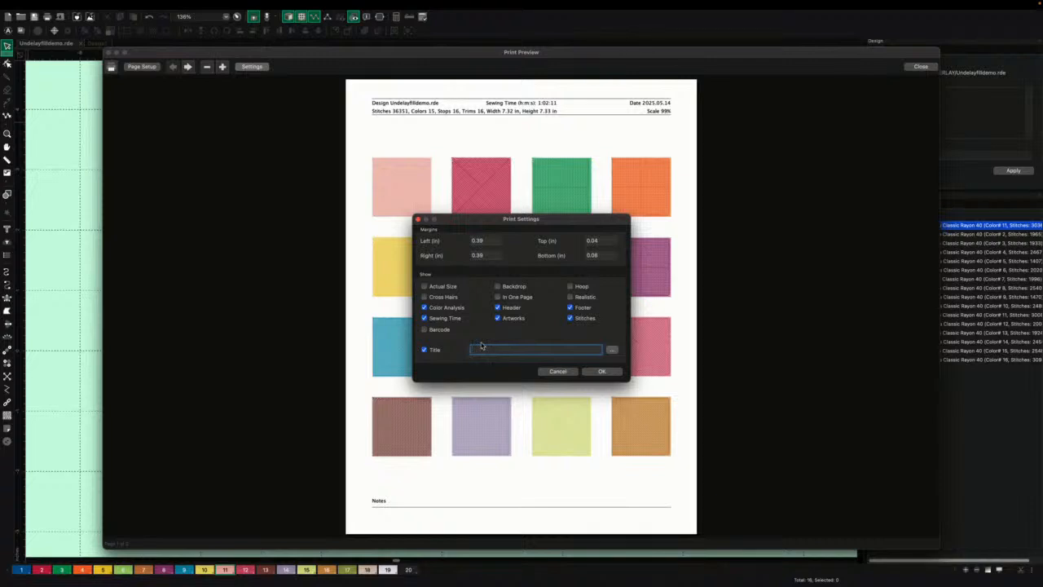
pyautogui.write('CARL DIGITIZES')
pyautogui.click(596, 371)
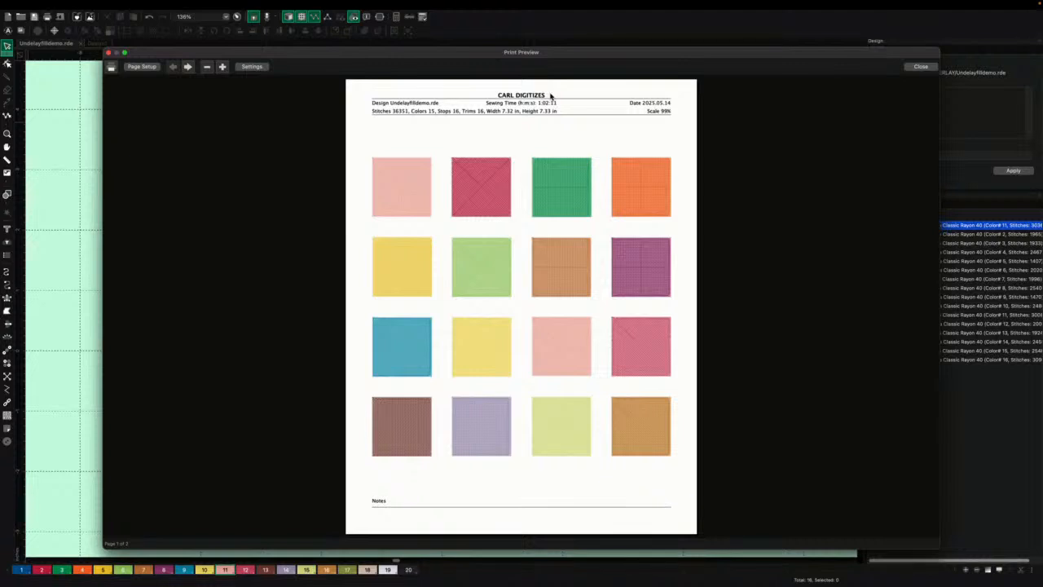
# Step: View the logo options for the title in the print settings and close the print preview without further changes
pyautogui.click(264, 68)
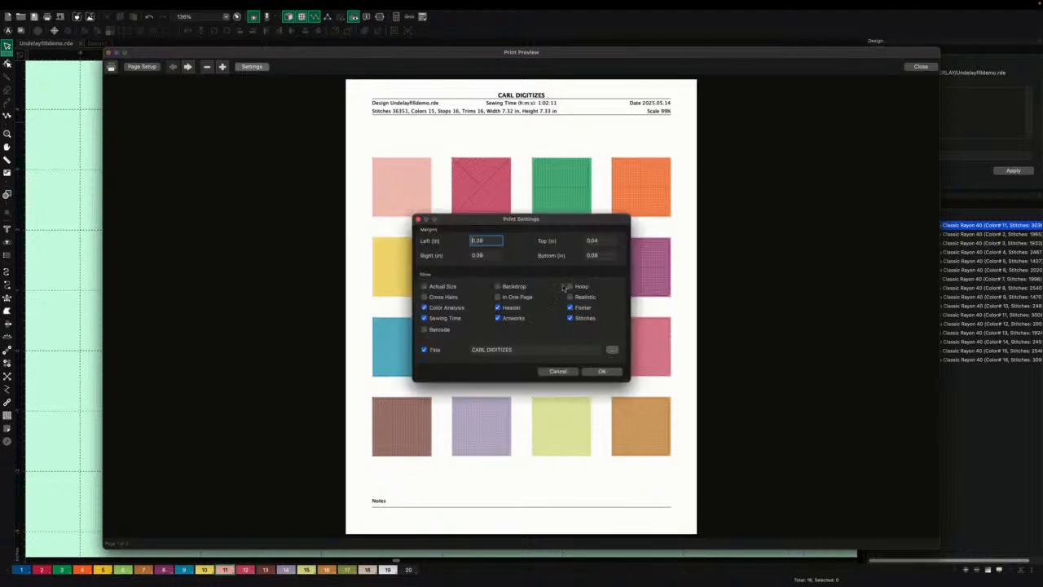
pyautogui.click(612, 350)
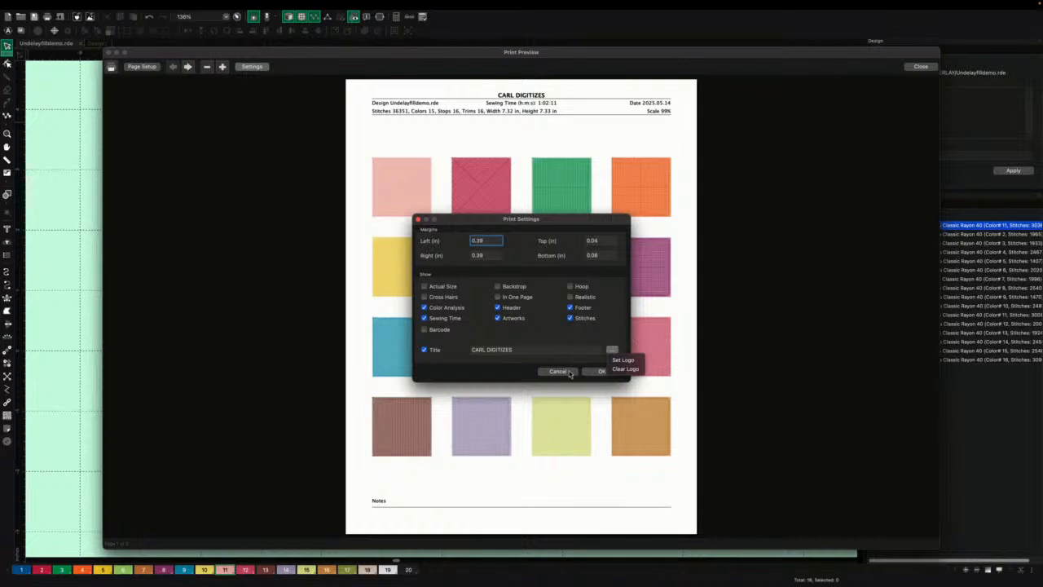
pyautogui.click(566, 372)
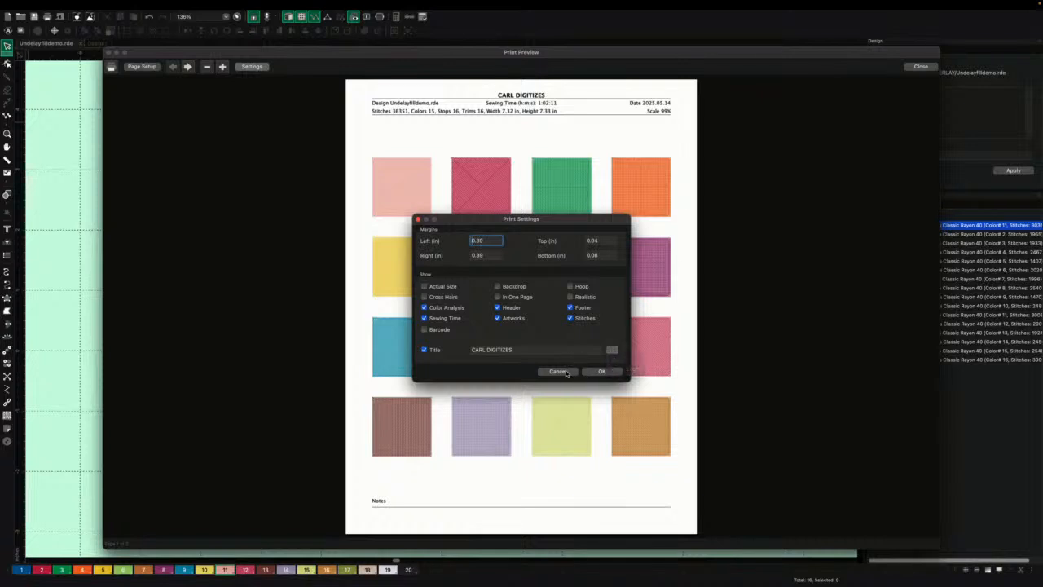
pyautogui.click(566, 372)
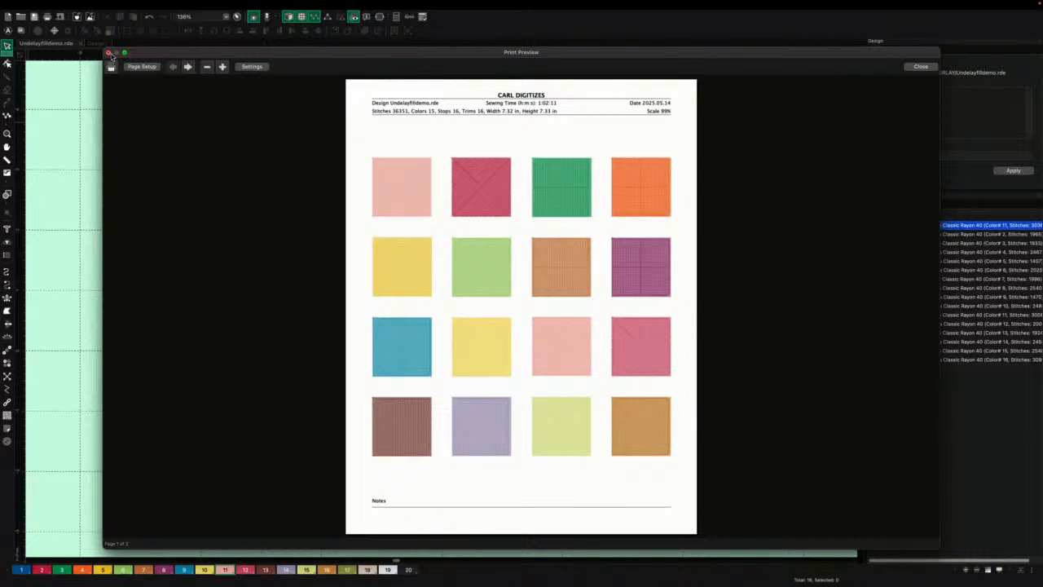
pyautogui.click(109, 54)
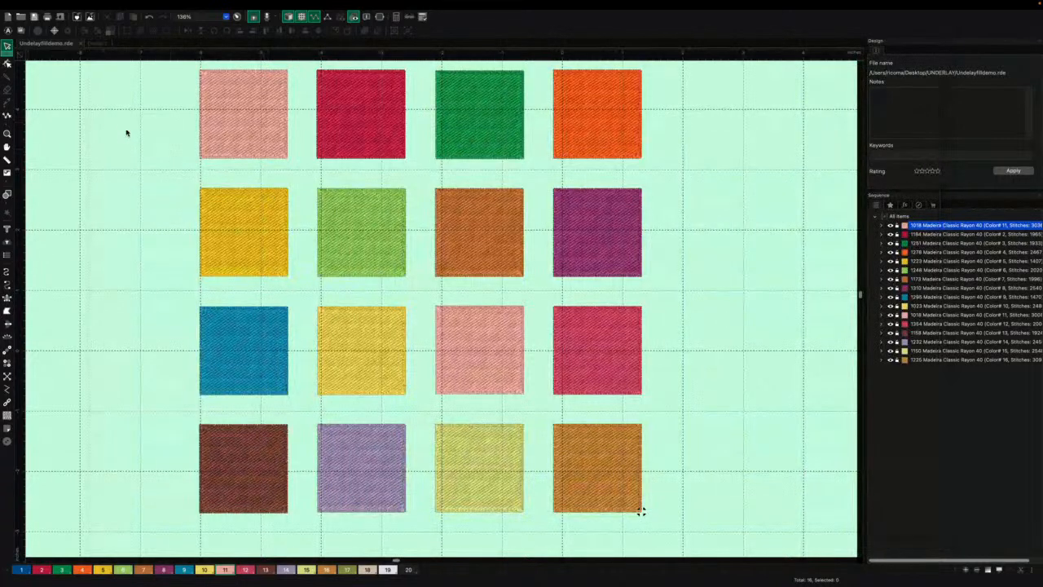
# Step: Open gradient_blending_dimensional.rde from the BLESS CARL drive and select the circle labelled single layer linear increasing
pyautogui.click(95, 42)
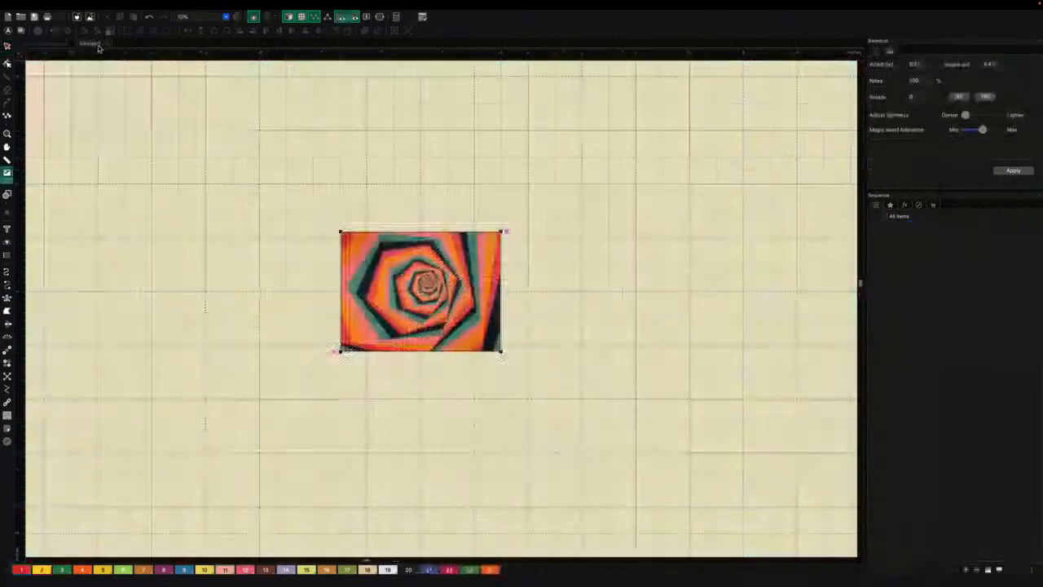
pyautogui.click(20, 17)
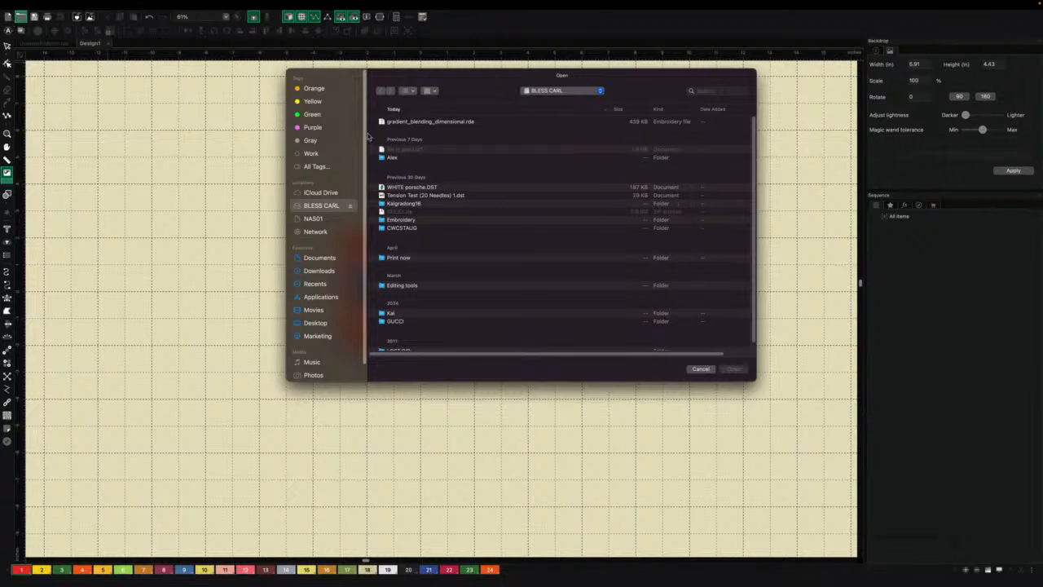
pyautogui.doubleClick(413, 124)
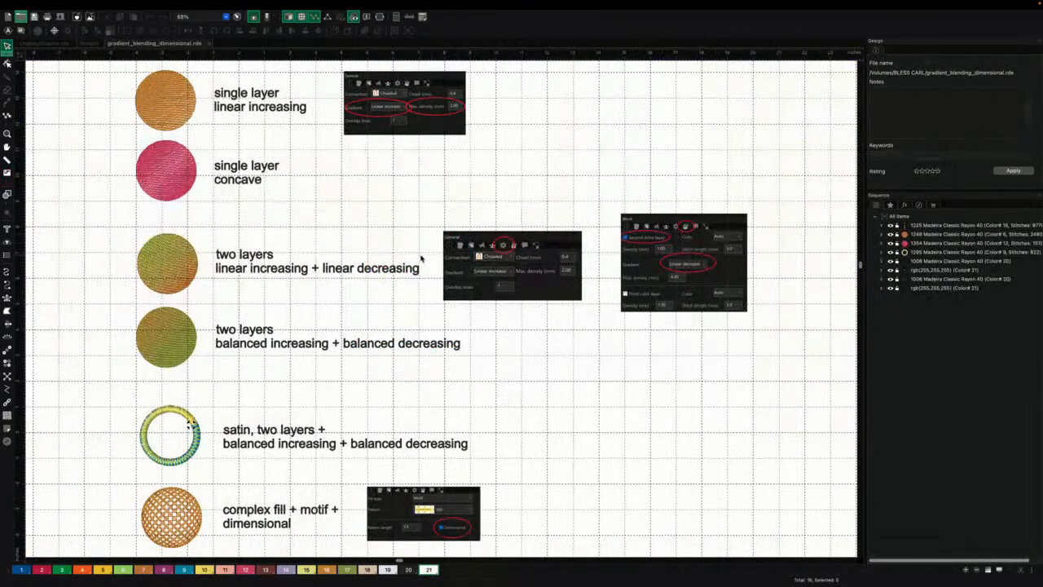
pyautogui.scroll(-2, 422, 251)
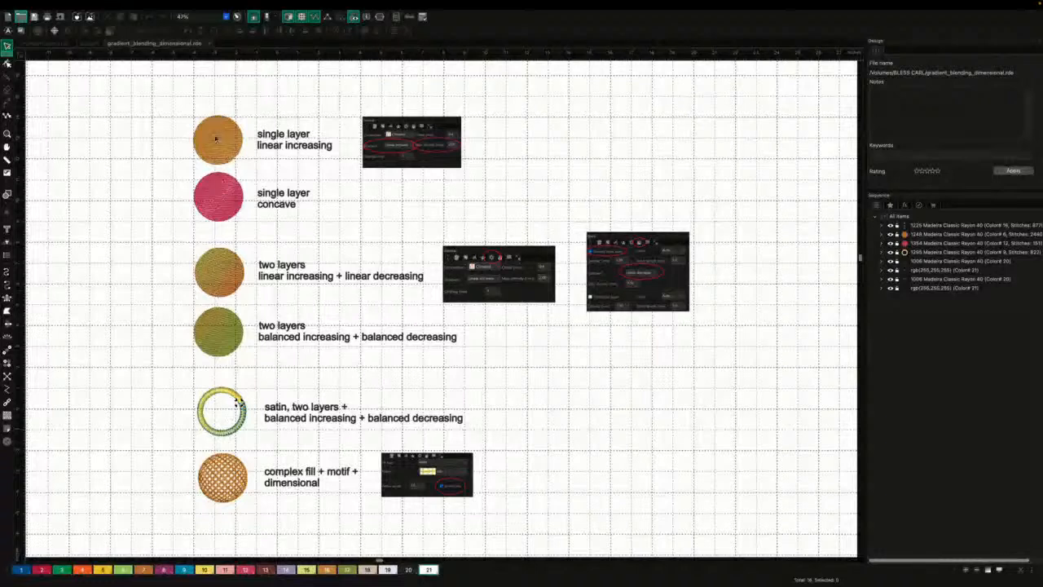
pyautogui.click(216, 137)
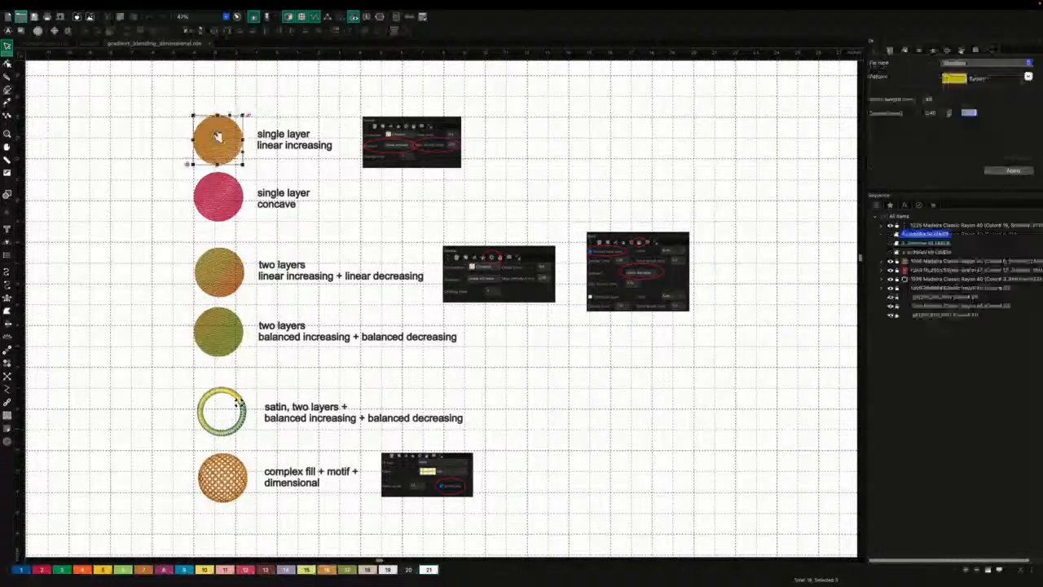
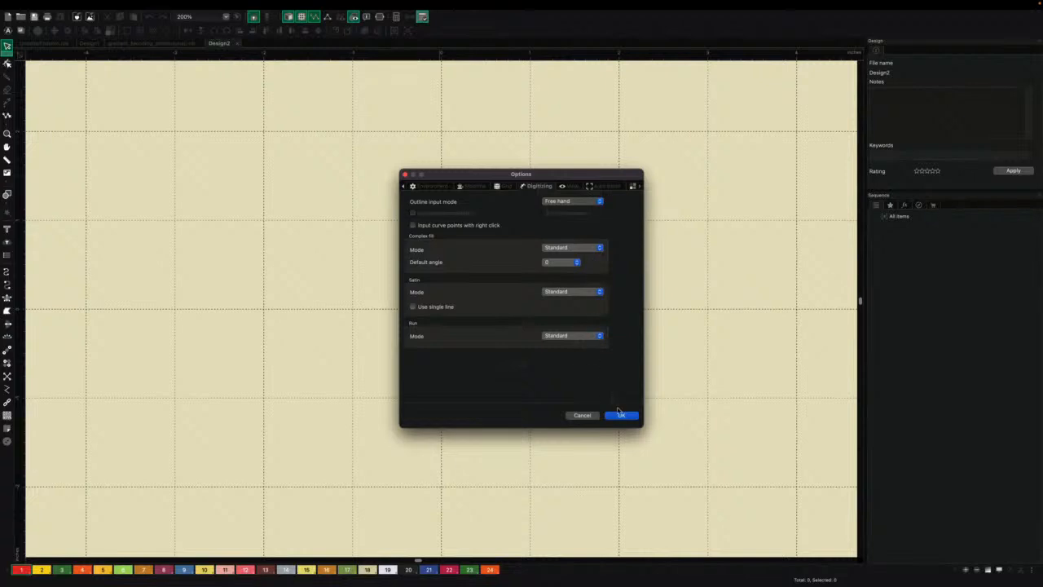
# Step: Confirm the digitizing options with Free hand outline input and handwrite Love as a run stitch about 5.7 in wide
pyautogui.click(622, 417)
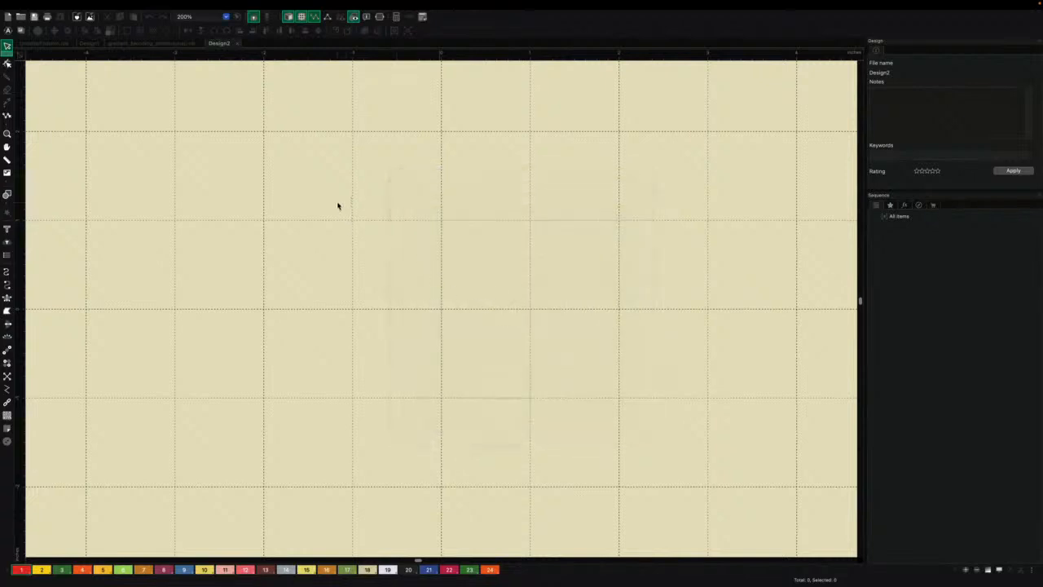
pyautogui.click(6, 272)
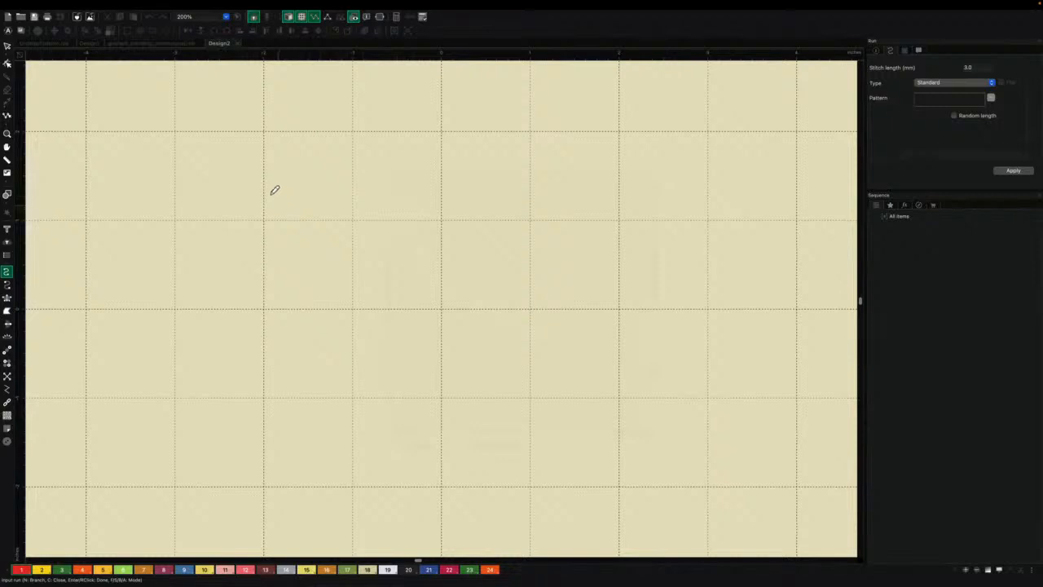
pyautogui.moveTo(275, 190)
pyautogui.mouseDown()
pyautogui.moveTo(341, 211)
pyautogui.moveTo(377, 182)
pyautogui.moveTo(361, 167)
pyautogui.moveTo(312, 262)
pyautogui.moveTo(266, 300)
pyautogui.moveTo(235, 294)
pyautogui.moveTo(273, 281)
pyautogui.moveTo(310, 309)
pyautogui.moveTo(429, 256)
pyautogui.mouseUp()
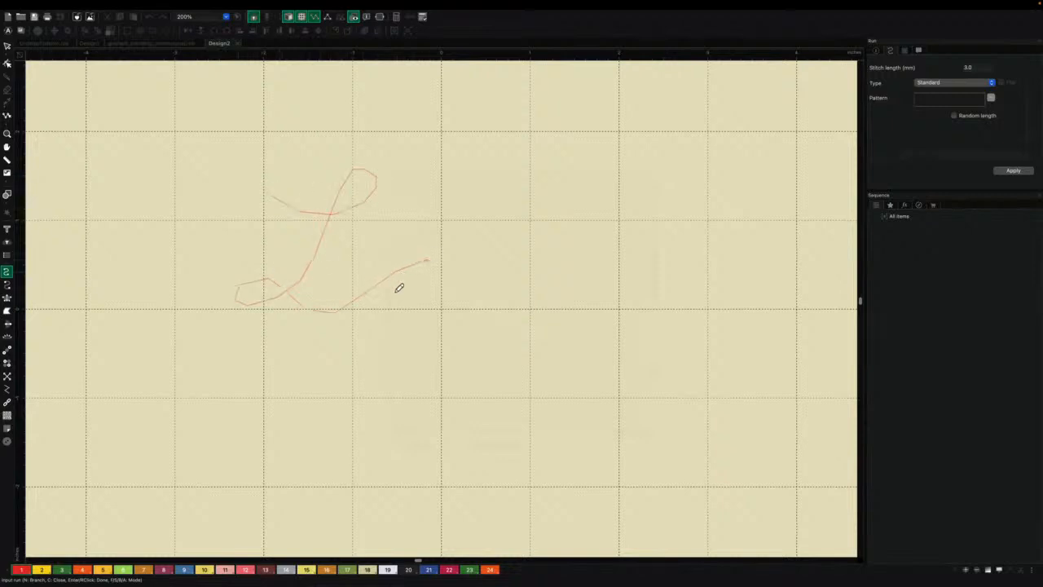
pyautogui.moveTo(399, 288)
pyautogui.mouseDown()
pyautogui.moveTo(422, 303)
pyautogui.moveTo(451, 268)
pyautogui.moveTo(439, 256)
pyautogui.moveTo(432, 270)
pyautogui.moveTo(470, 253)
pyautogui.moveTo(502, 255)
pyautogui.moveTo(492, 295)
pyautogui.moveTo(540, 284)
pyautogui.moveTo(569, 246)
pyautogui.moveTo(557, 240)
pyautogui.moveTo(560, 252)
pyautogui.moveTo(609, 257)
pyautogui.moveTo(638, 248)
pyautogui.moveTo(620, 237)
pyautogui.moveTo(591, 276)
pyautogui.moveTo(609, 304)
pyautogui.moveTo(739, 254)
pyautogui.mouseUp()
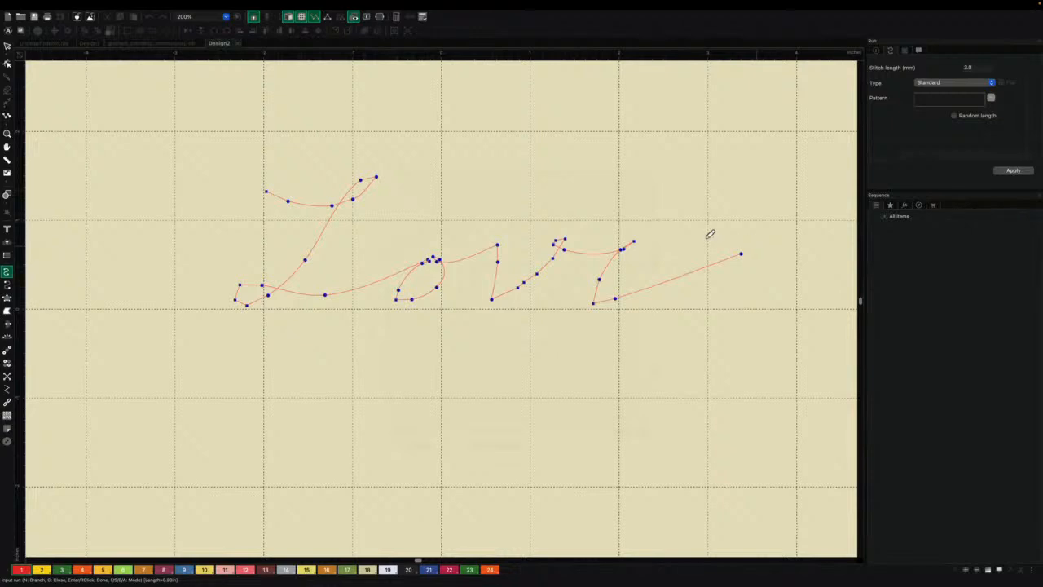
pyautogui.click(7, 46)
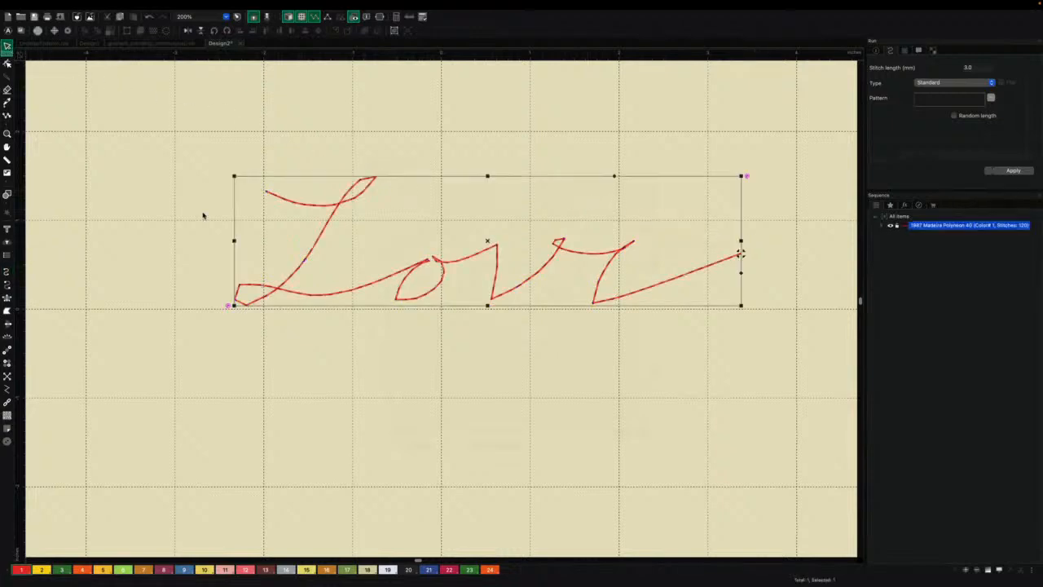
# Step: View the stitch types that the handwritten Love run stitch can be converted to
pyautogui.rightClick(317, 252)
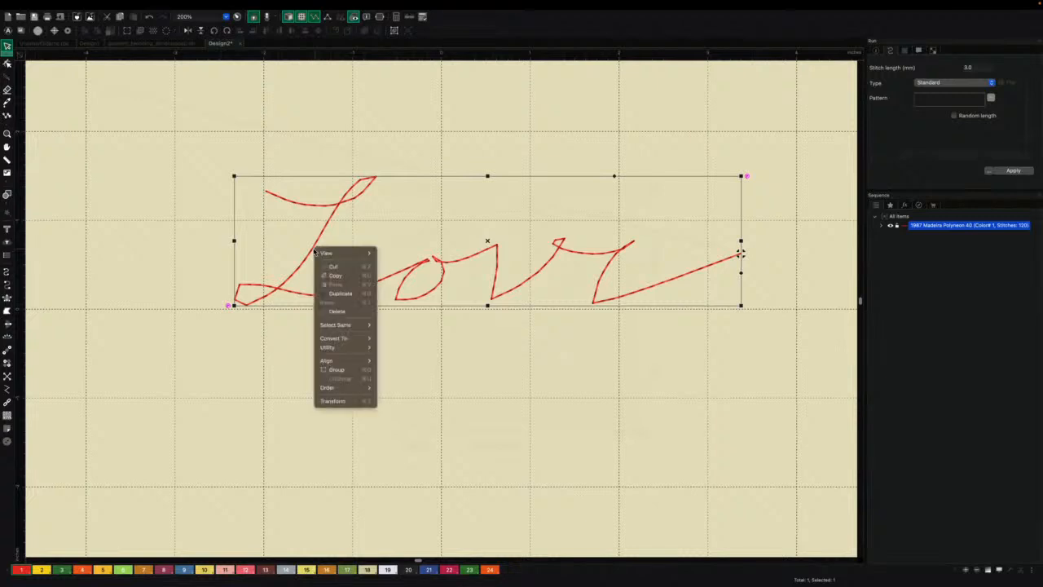
pyautogui.moveTo(346, 339)
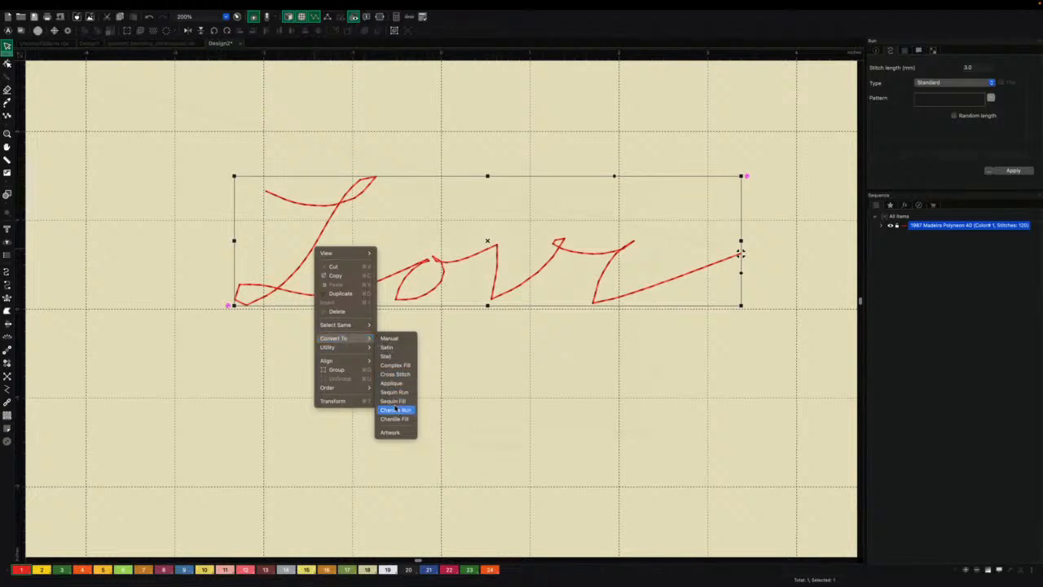
pyautogui.click(460, 342)
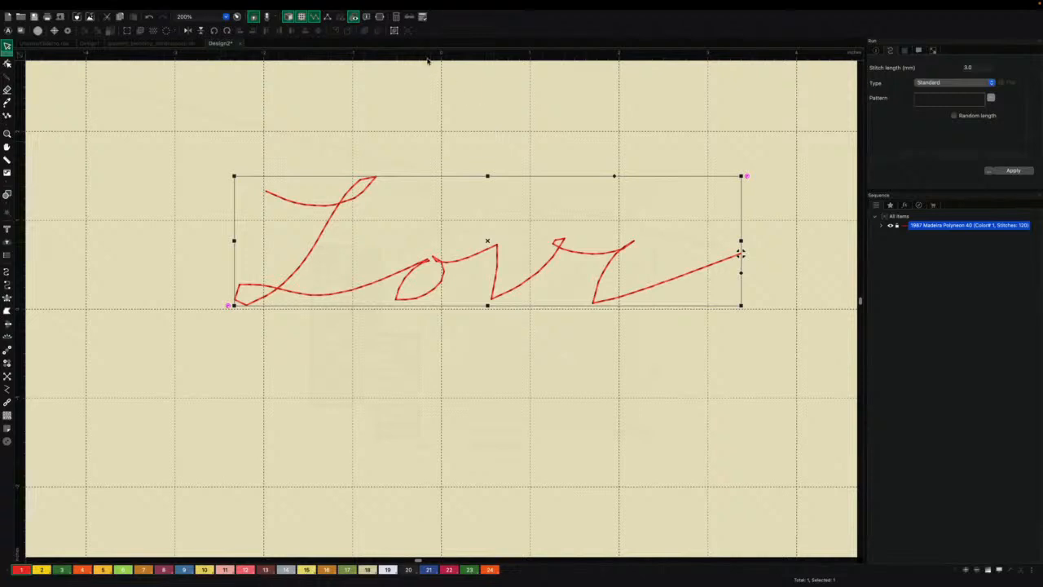
# Step: Set the outline input mode to Simple draw in the digitizing options and delete the handwritten Love run stitch
pyautogui.click(422, 16)
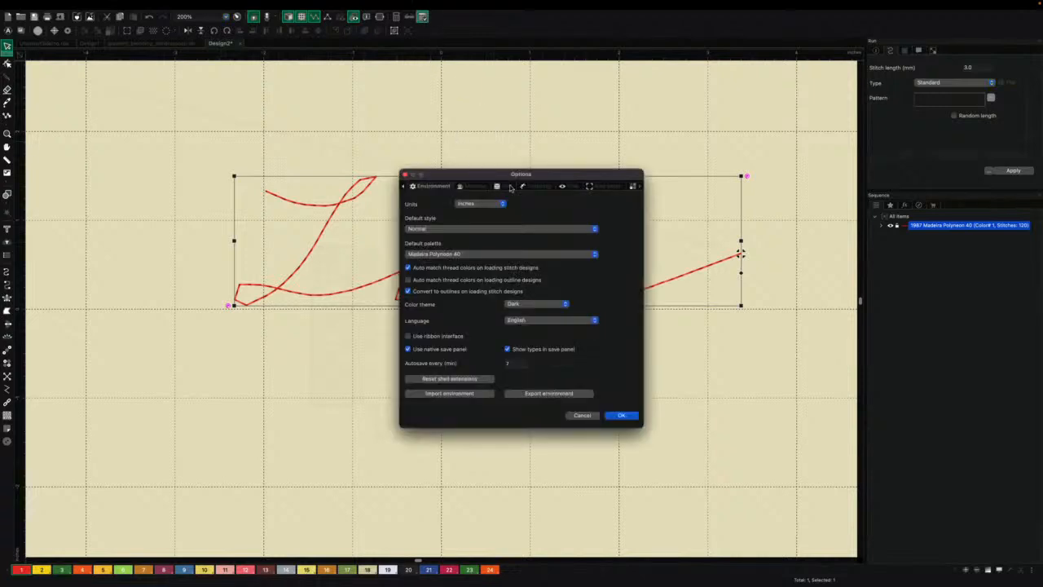
pyautogui.click(543, 186)
pyautogui.click(568, 202)
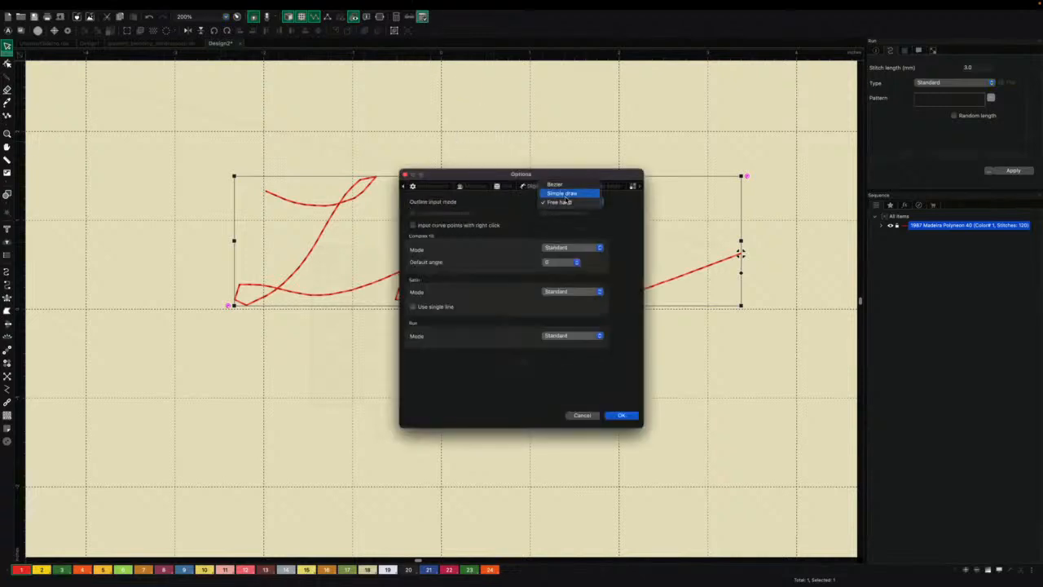
pyautogui.click(573, 204)
pyautogui.click(621, 414)
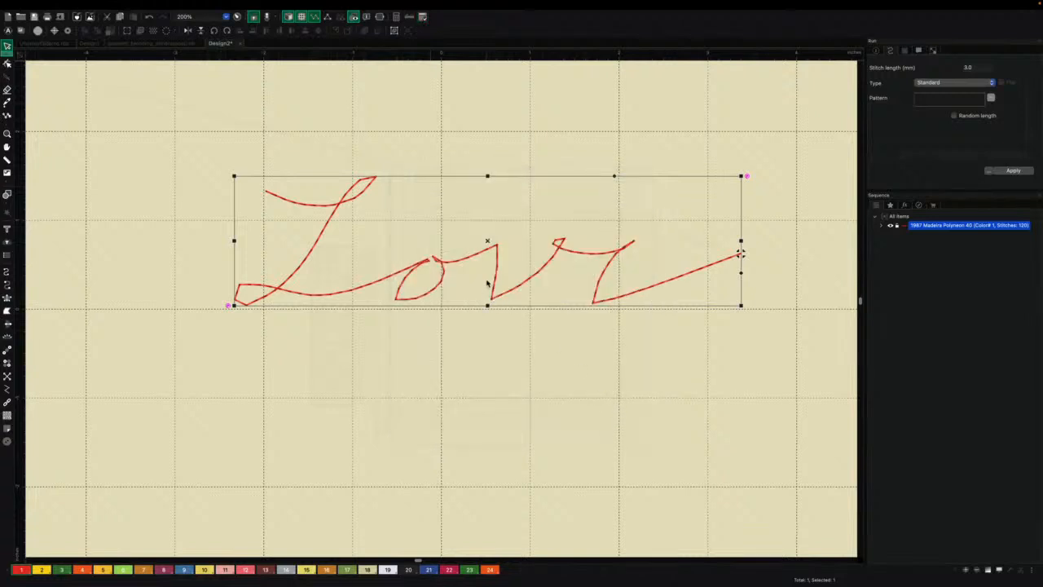
pyautogui.press('Delete')
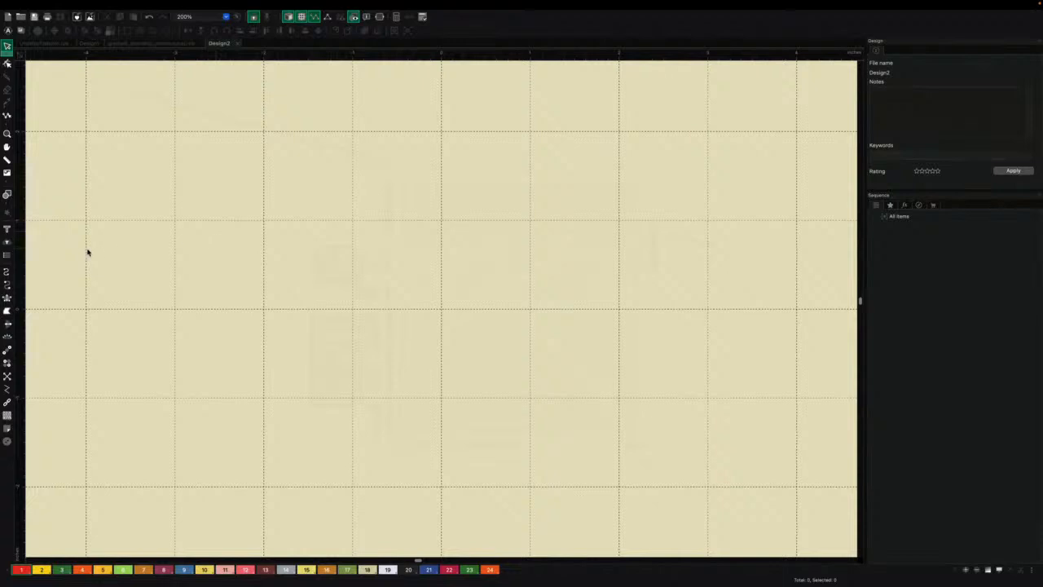
# Step: Digitize a vertical classic satin column about 1 in tall and 0.25 in wide on the grid lines
pyautogui.click(7, 286)
pyautogui.click(8, 299)
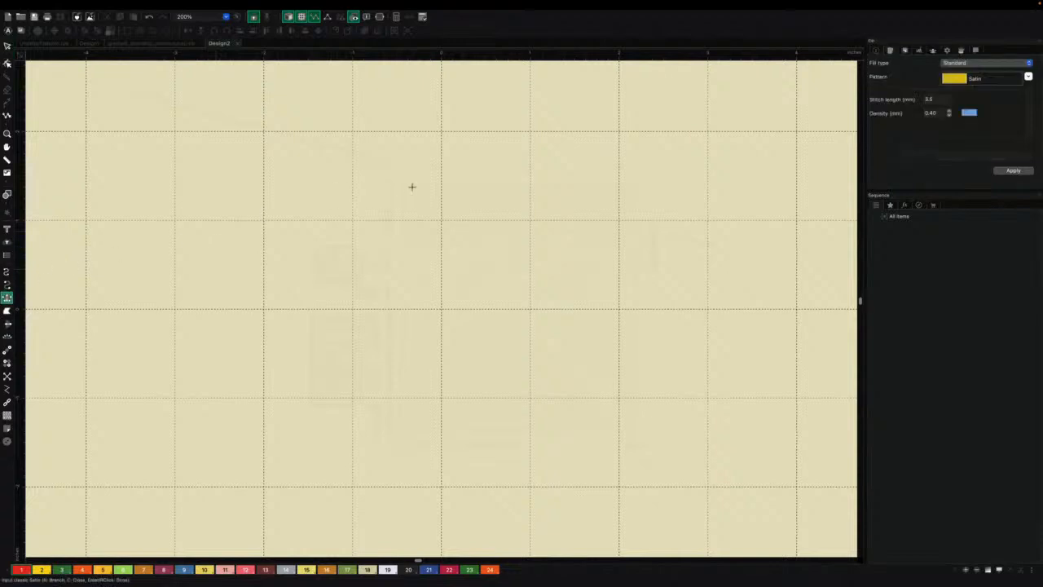
pyautogui.click(352, 131)
pyautogui.click(375, 131)
pyautogui.click(352, 220)
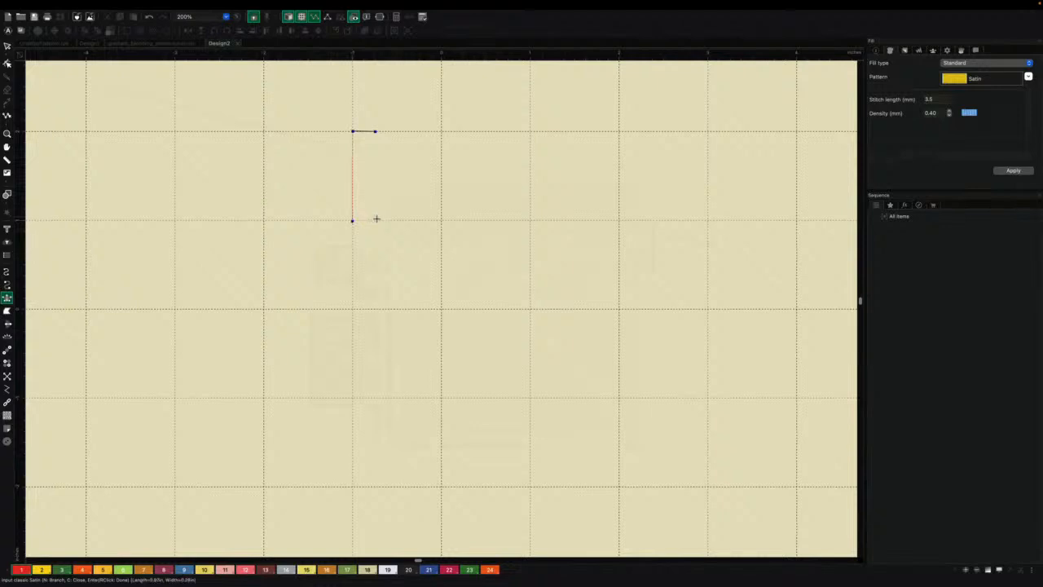
pyautogui.click(375, 221)
pyautogui.rightClick(376, 221)
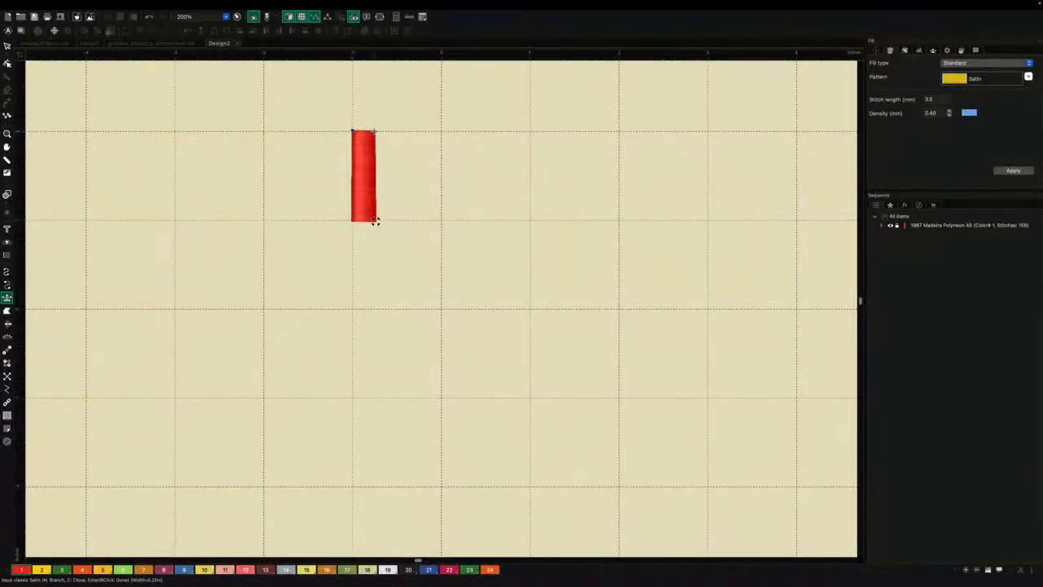
# Step: Add two slanted classic satin columns from the ends of the vertical column, meeting in a point on its right side
pyautogui.click(374, 220)
pyautogui.click(396, 177)
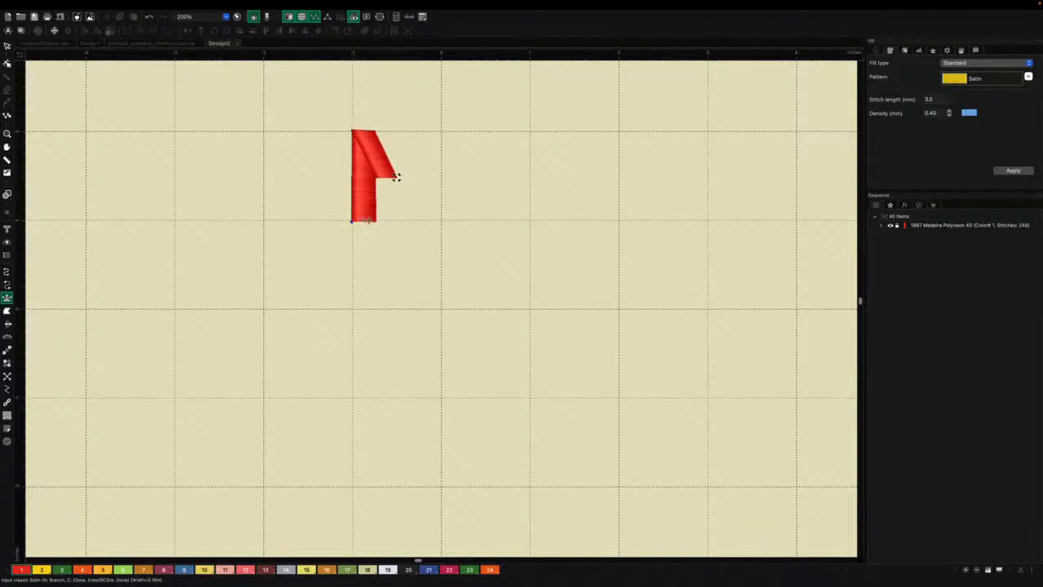
pyautogui.click(375, 220)
pyautogui.click(375, 178)
pyautogui.rightClick(396, 177)
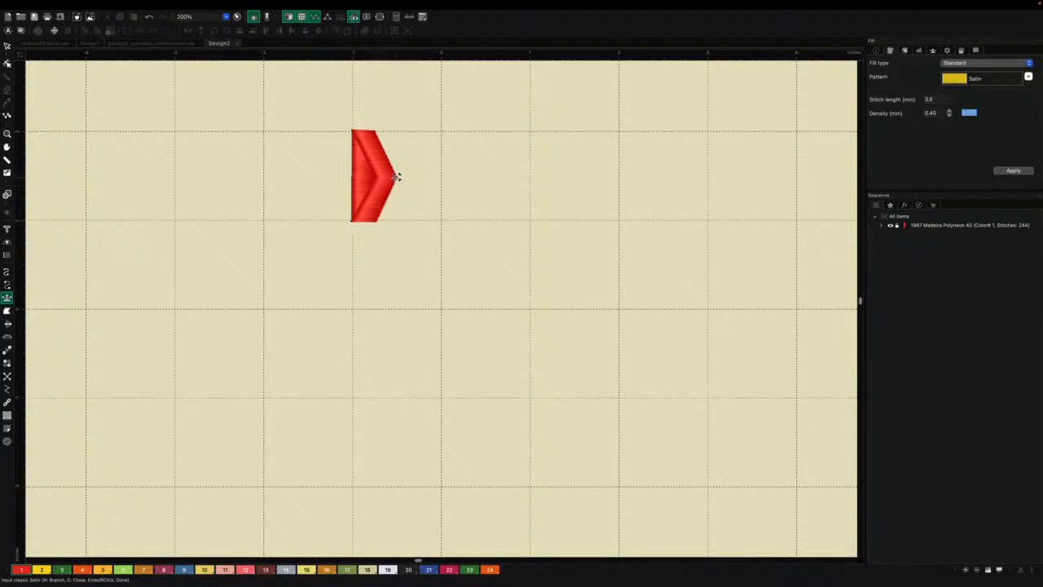
# Step: Adjust the entry and exit points of the satin columns so the stitching ends at the inner corner of the arrow shape
pyautogui.click(6, 64)
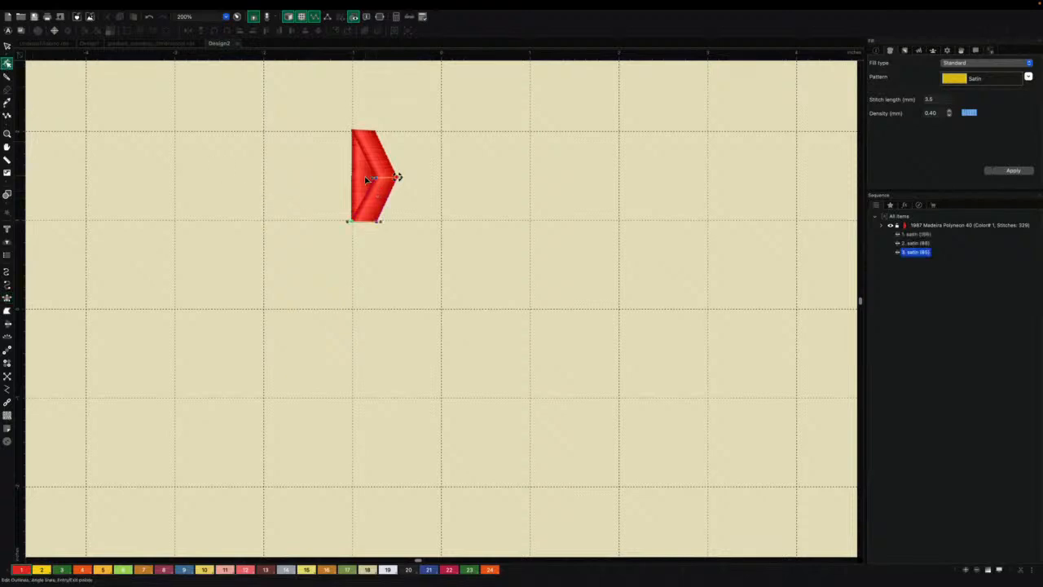
pyautogui.click(366, 179)
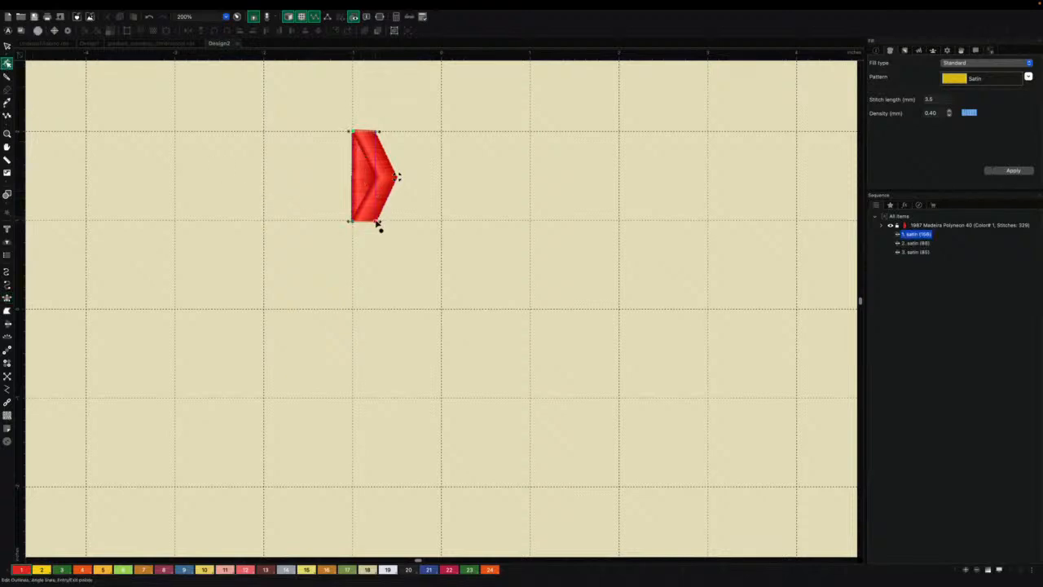
pyautogui.moveTo(377, 221); pyautogui.dragTo(378, 178)
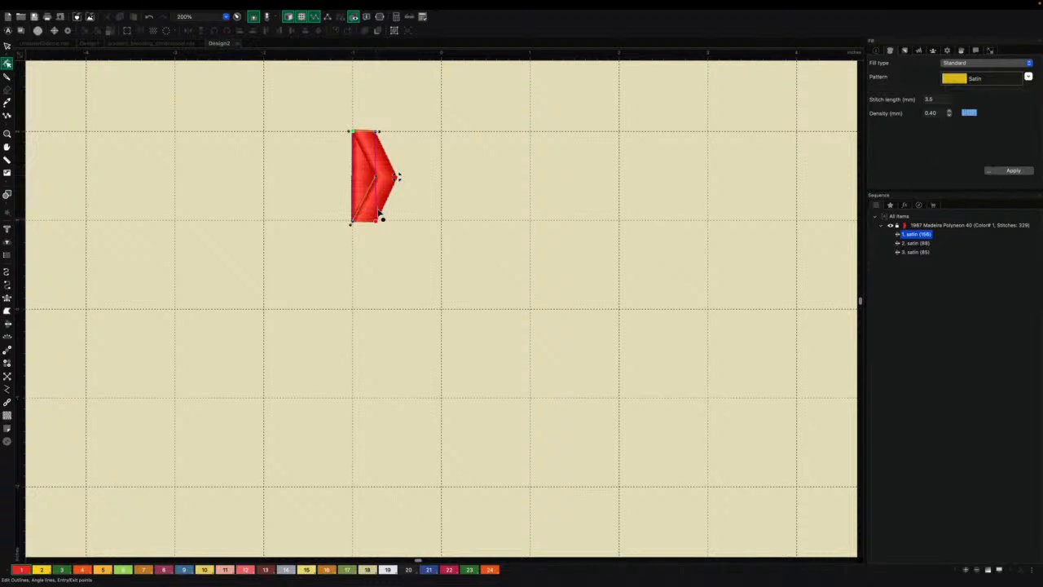
pyautogui.moveTo(378, 222); pyautogui.dragTo(375, 166)
pyautogui.click(399, 176)
pyautogui.click(386, 198)
pyautogui.click(423, 172)
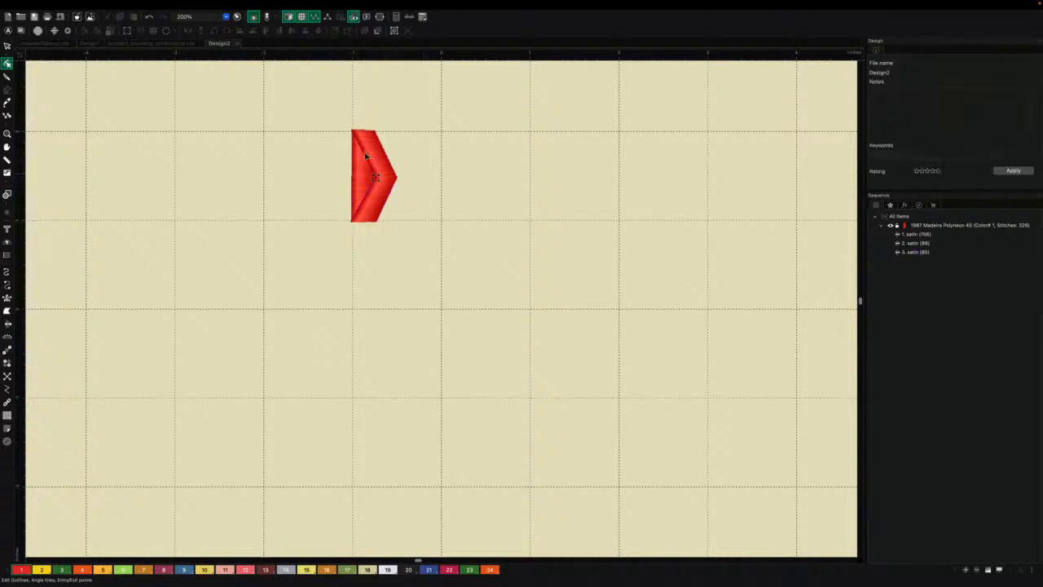
# Step: Select all three satin columns and save them as a motif file named WEAVE2
pyautogui.click(7, 46)
pyautogui.moveTo(327, 119); pyautogui.dragTo(423, 253)
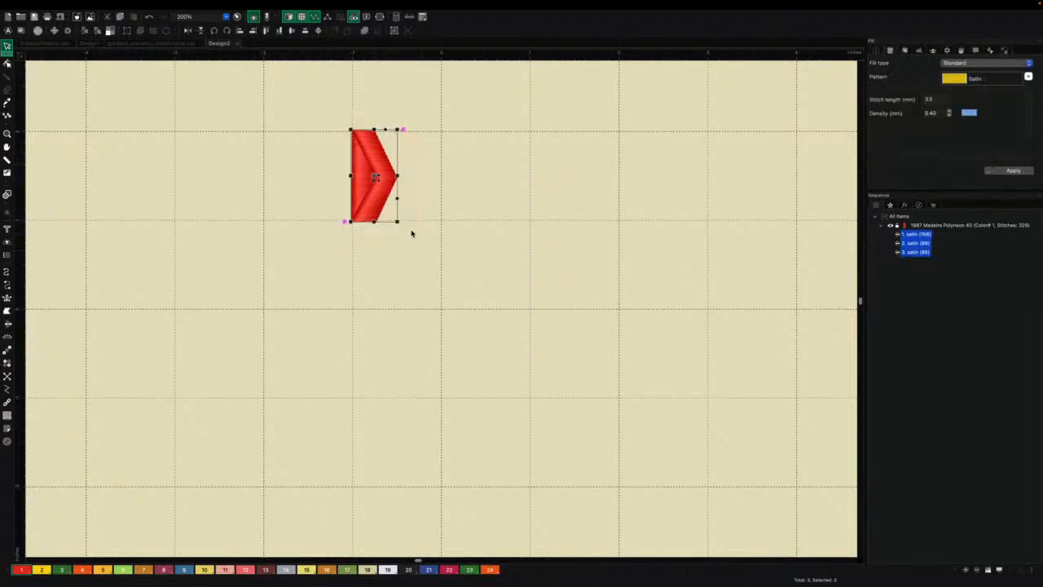
pyautogui.click(54, 5)
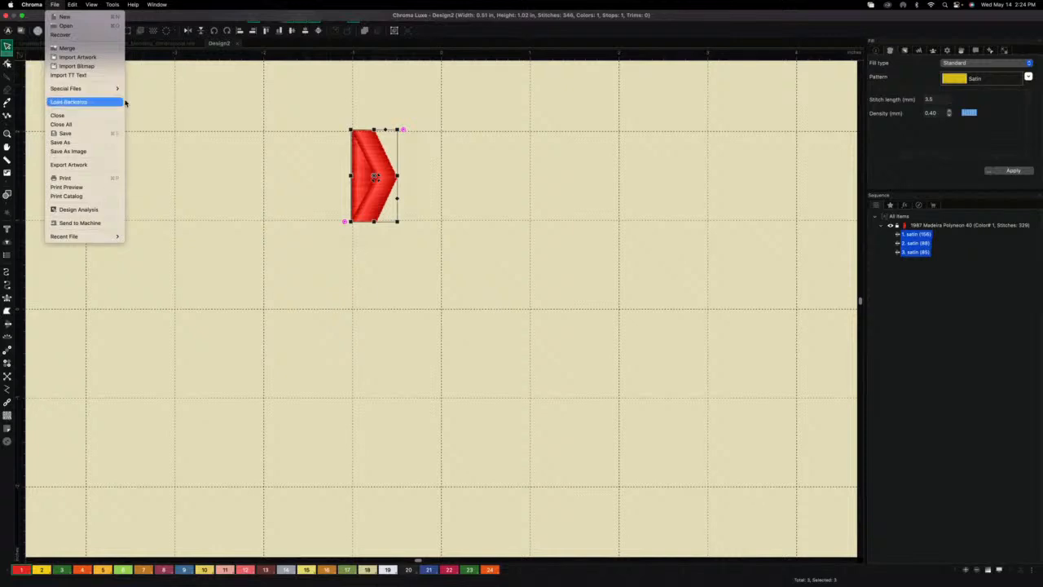
pyautogui.moveTo(118, 88)
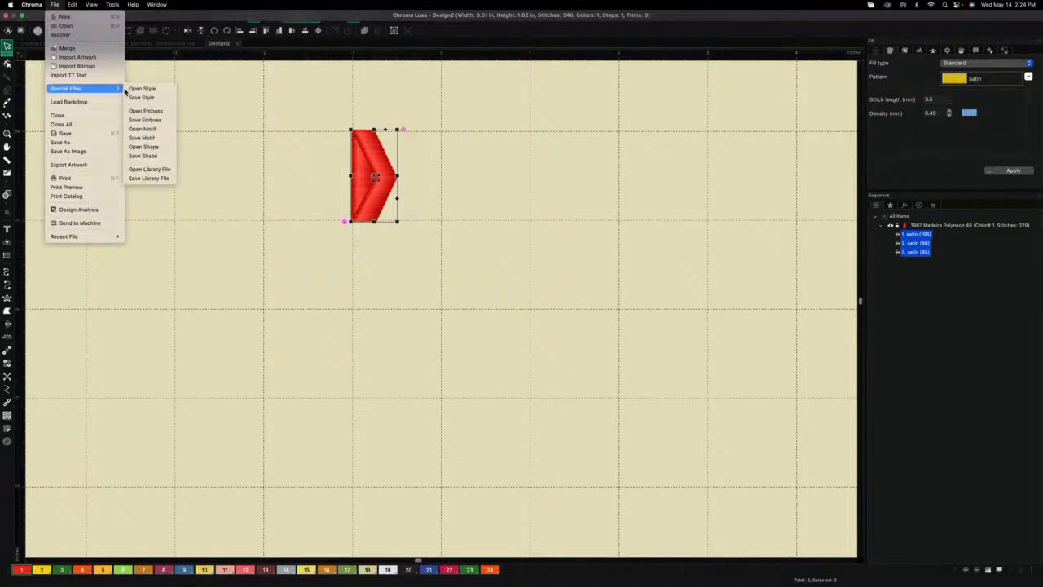
pyautogui.click(141, 140)
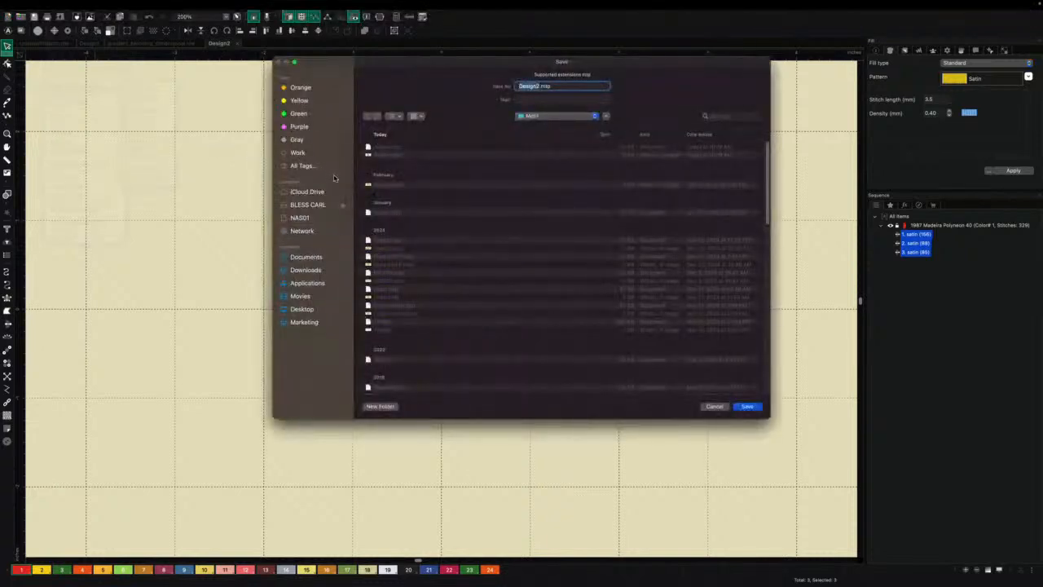
pyautogui.write('WEAVE2')
pyautogui.click(746, 405)
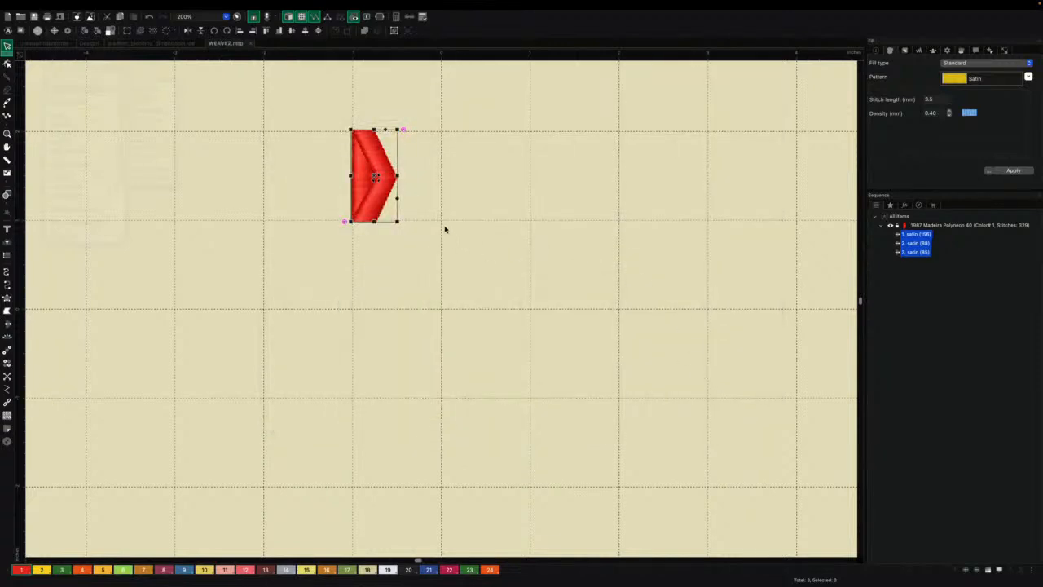
# Step: Digitize a horizontal run line about 5.8 in long below the arrow shape
pyautogui.click(7, 271)
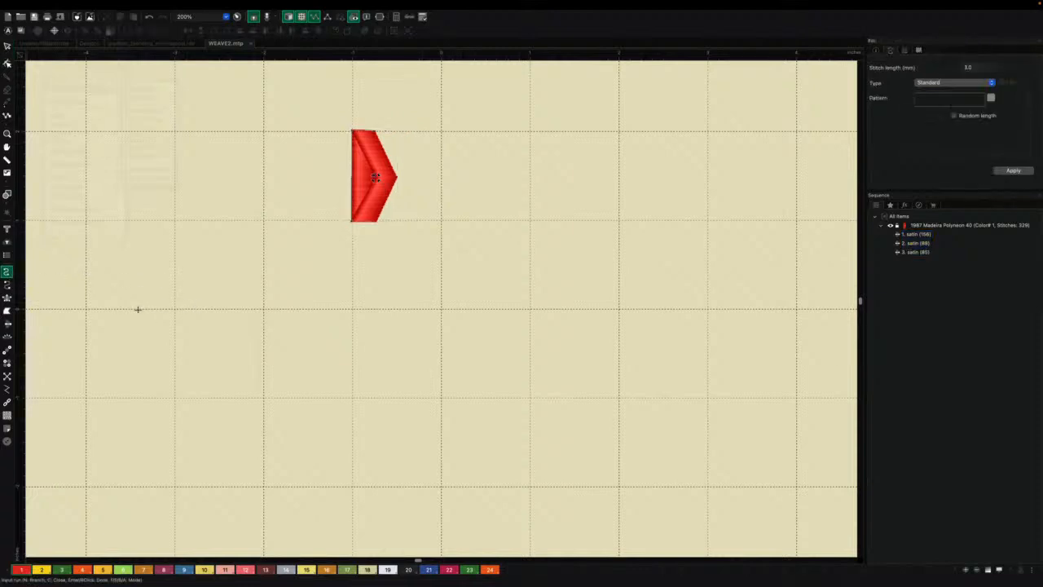
pyautogui.click(138, 310)
pyautogui.press('Return')
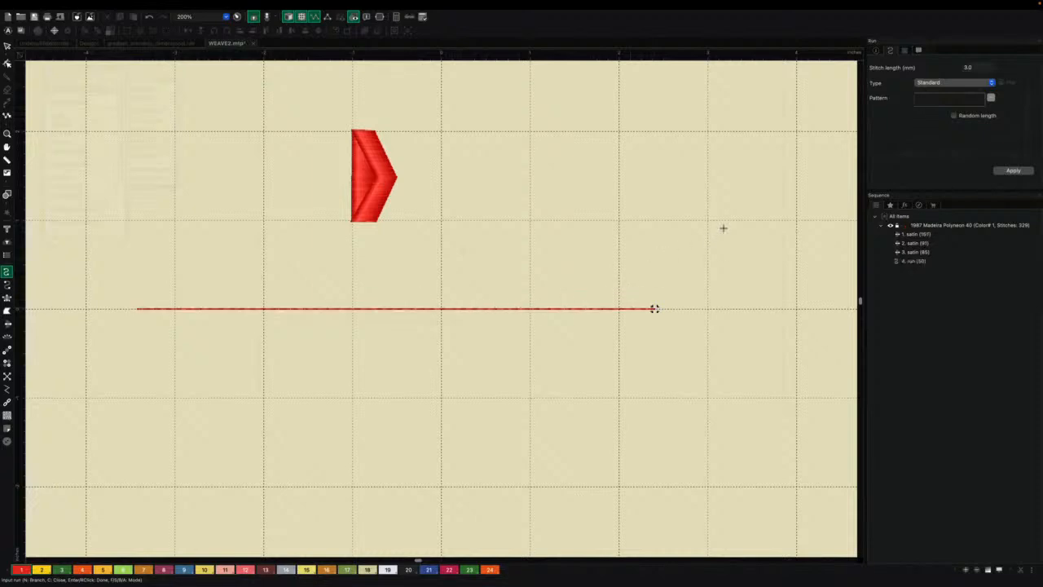
pyautogui.click(936, 84)
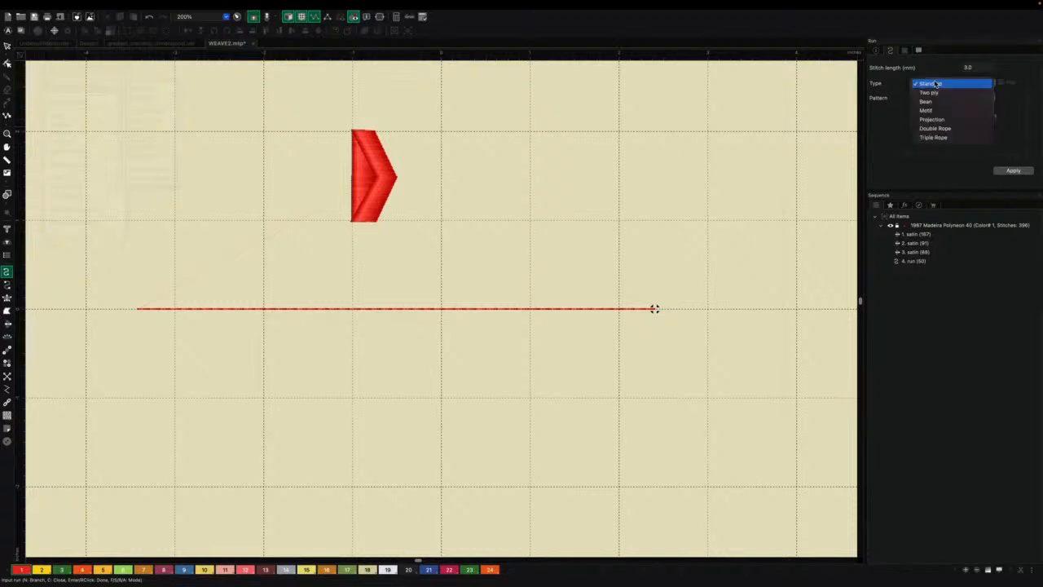
pyautogui.click(927, 110)
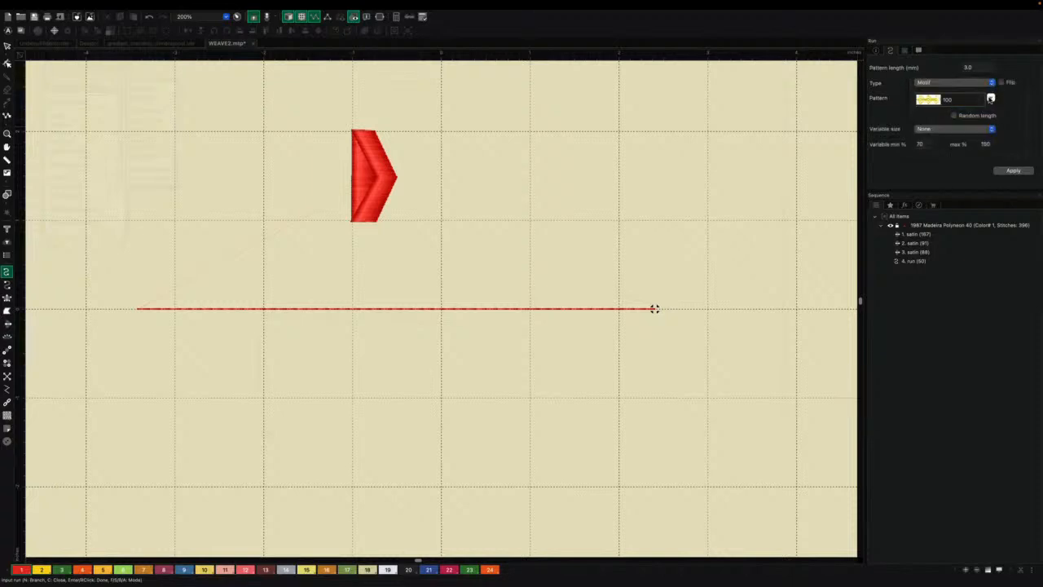
pyautogui.click(990, 97)
pyautogui.scroll(-10, 947, 194)
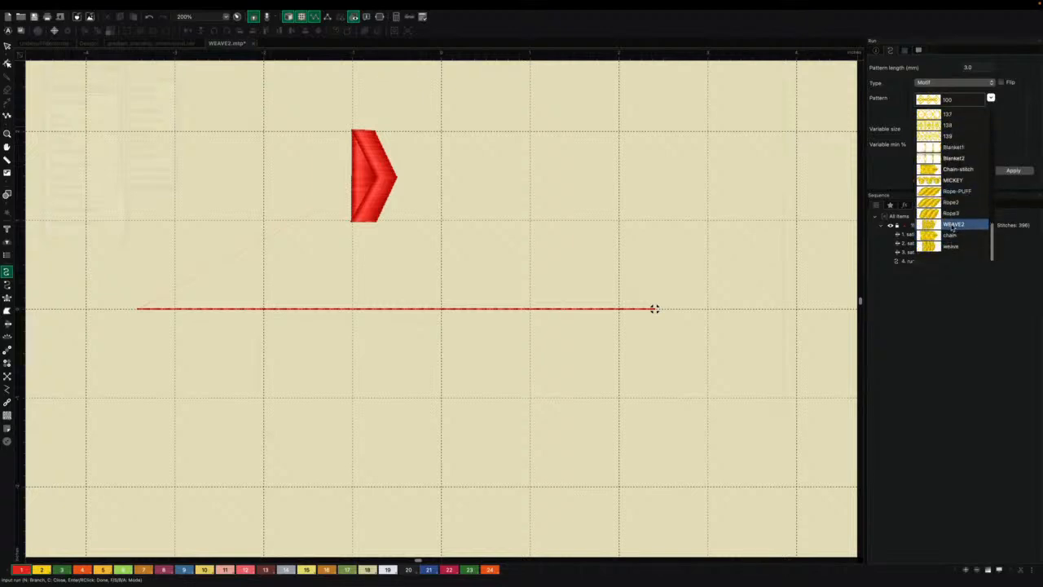
pyautogui.click(953, 230)
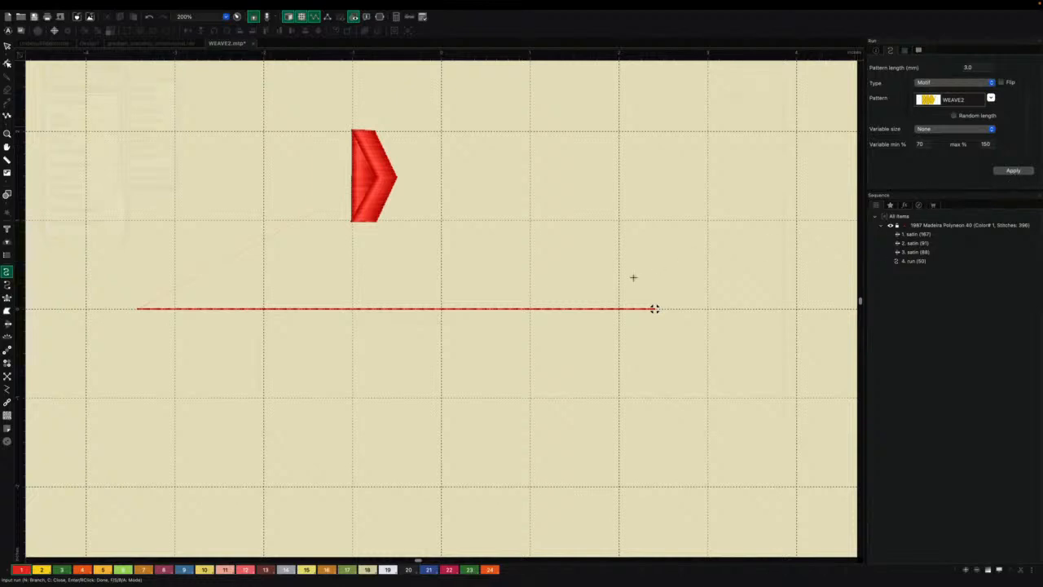
# Step: Apply the Motif run type with the WEAVE2 pattern to the horizontal run line
pyautogui.click(597, 307)
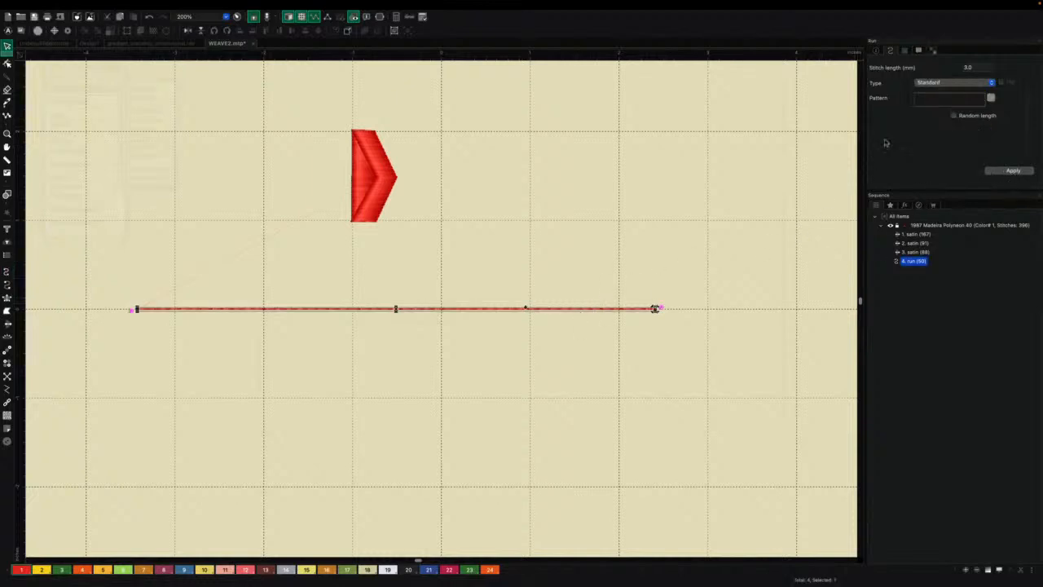
pyautogui.click(926, 84)
pyautogui.click(926, 110)
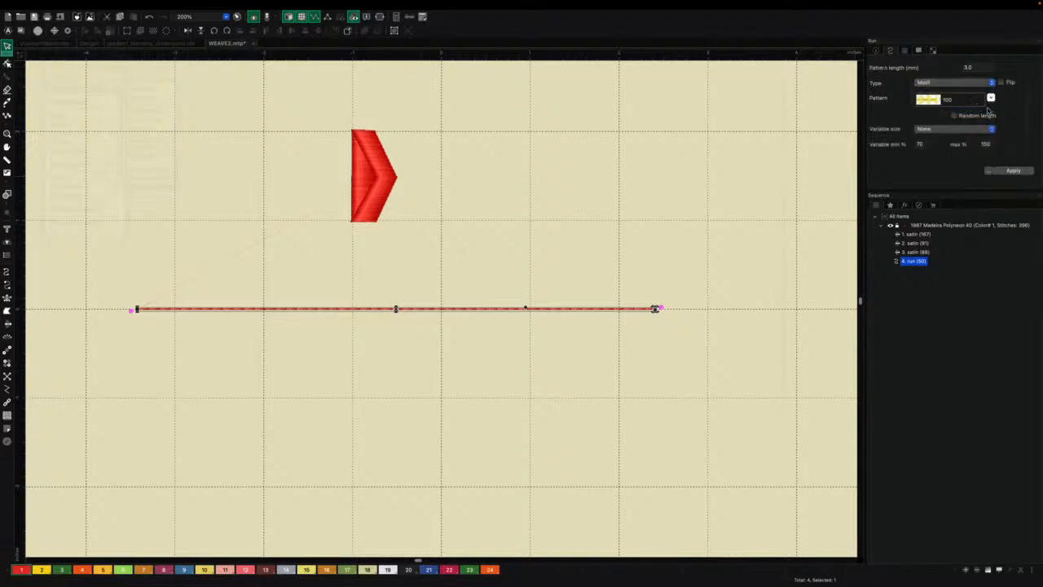
pyautogui.click(990, 97)
pyautogui.scroll(-10, 958, 187)
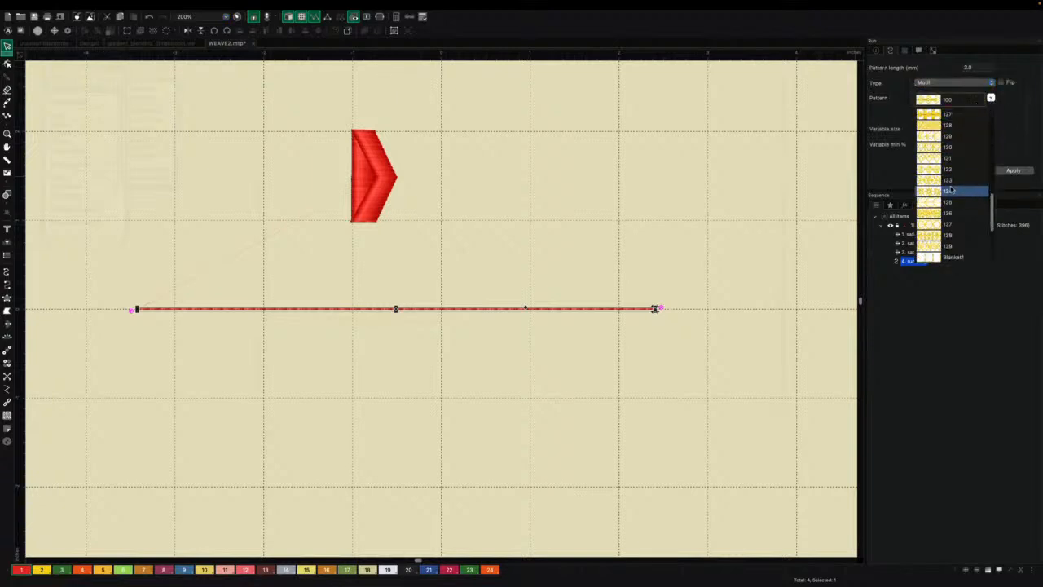
pyautogui.click(955, 226)
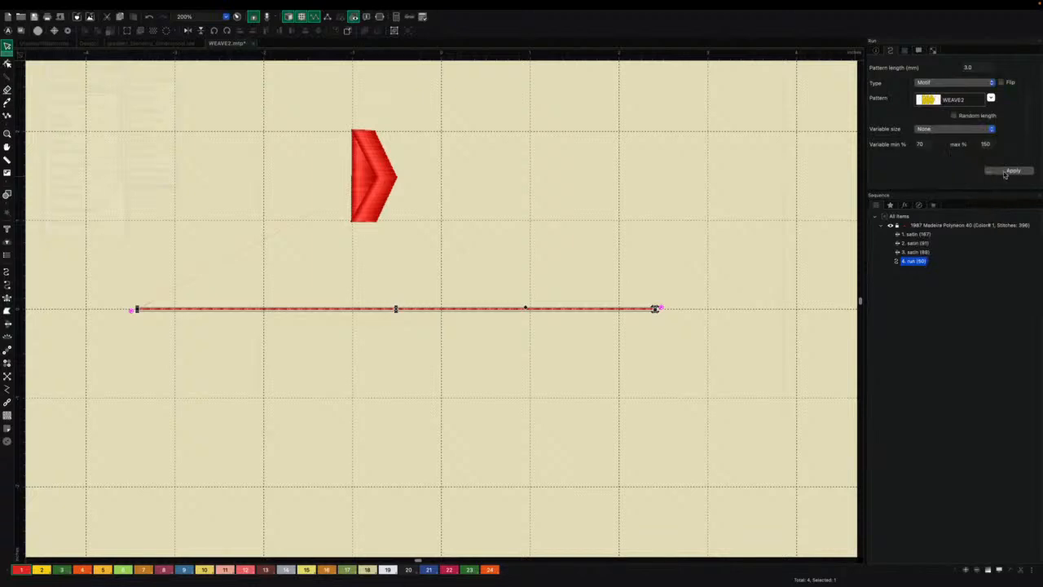
pyautogui.click(1013, 171)
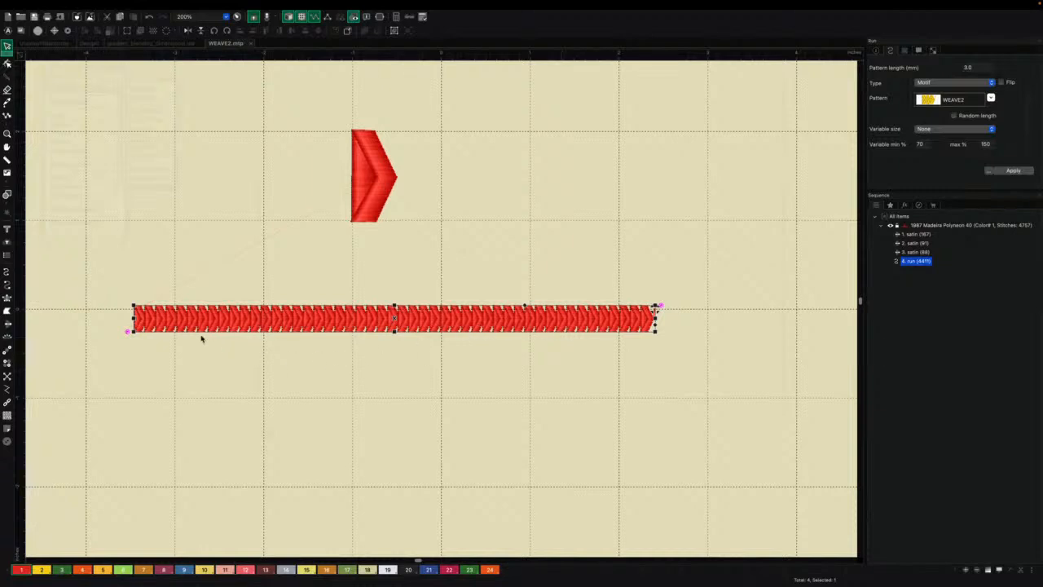
# Step: Digitize a ten-point WEAVE2 motif run arching over the arrow and around the end of the horizontal run, and delete it
pyautogui.click(7, 271)
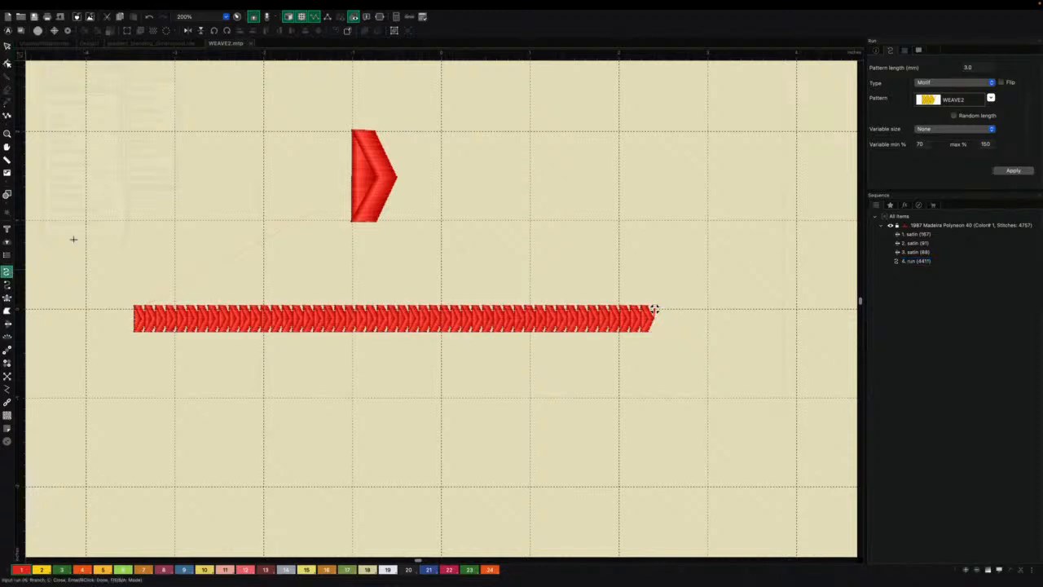
pyautogui.click(79, 238)
pyautogui.click(165, 182)
pyautogui.click(305, 120)
pyautogui.click(418, 107)
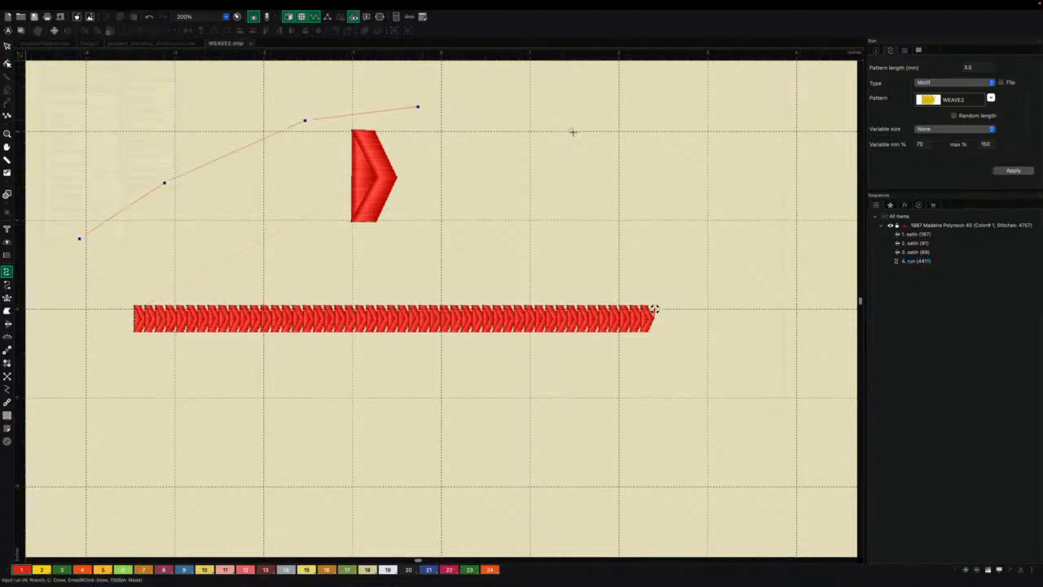
pyautogui.click(572, 132)
pyautogui.click(667, 190)
pyautogui.click(693, 296)
pyautogui.click(668, 382)
pyautogui.click(514, 415)
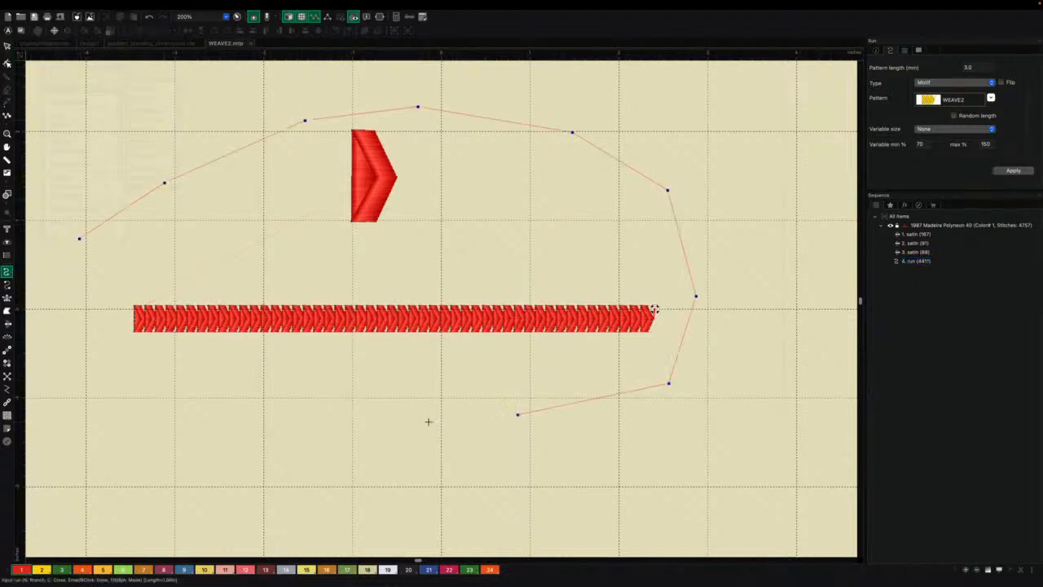
pyautogui.click(429, 419)
pyautogui.press('Return')
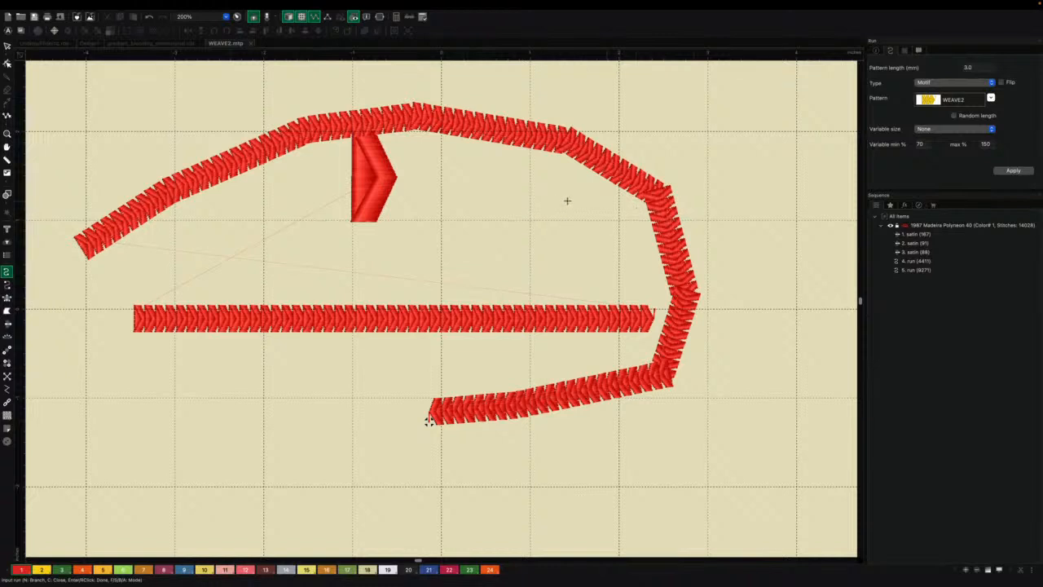
pyautogui.press('Return')
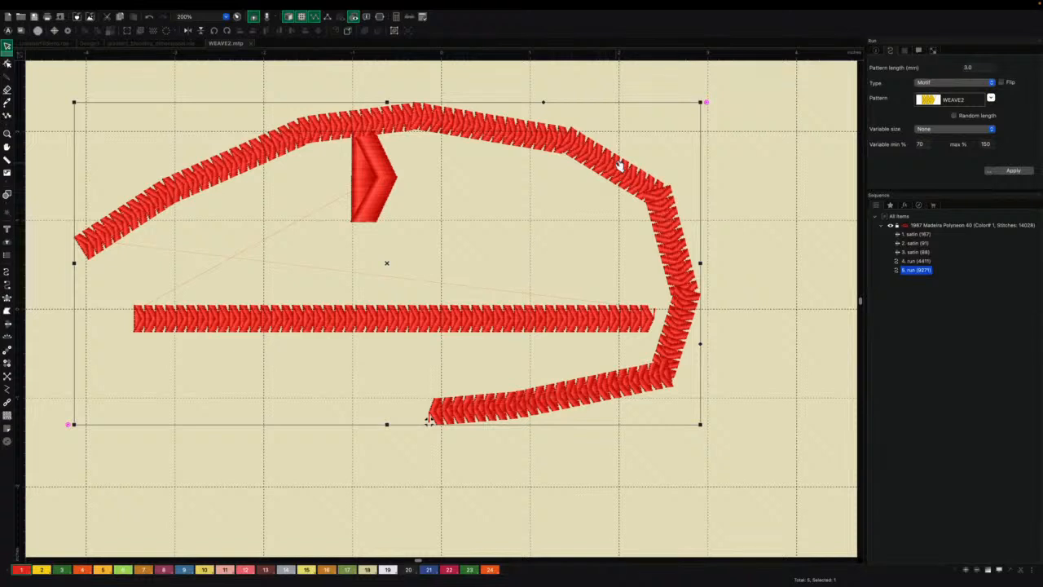
pyautogui.press('Delete')
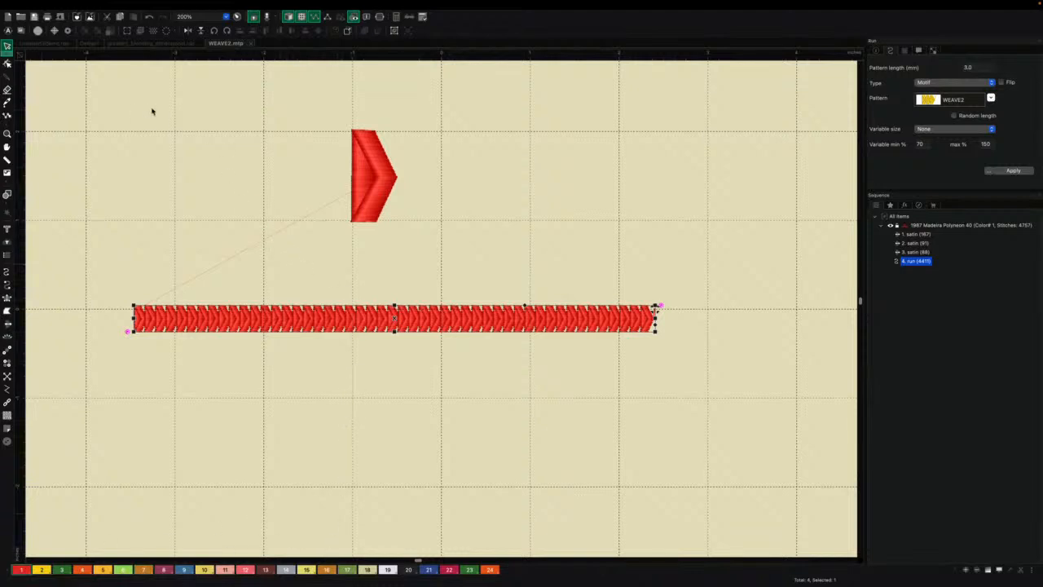
# Step: Add a thread entry in the Palette Creator and set its type to Variegated
pyautogui.moveTo(72, 5)
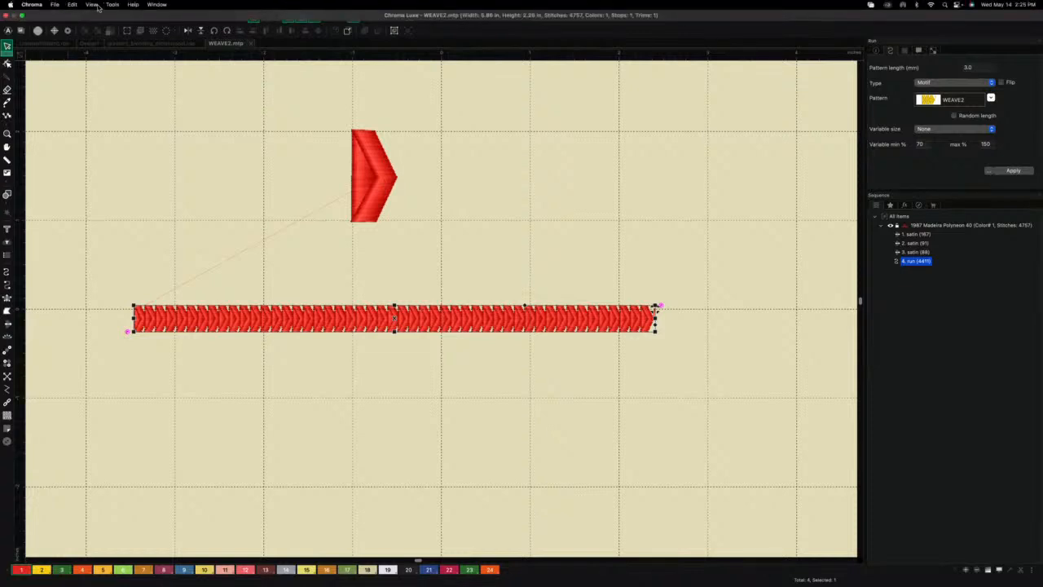
pyautogui.click(61, 5)
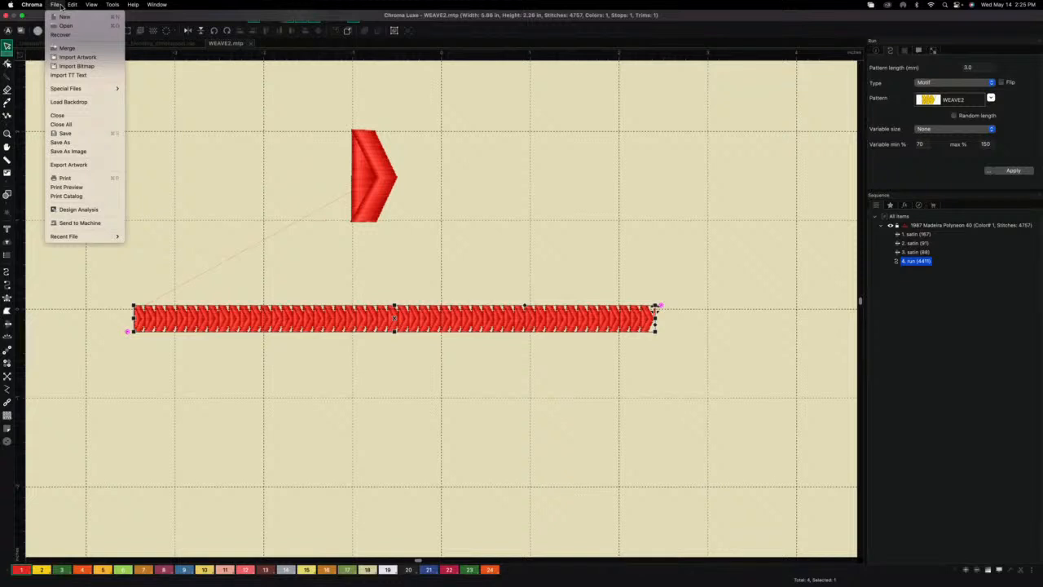
pyautogui.moveTo(116, 5)
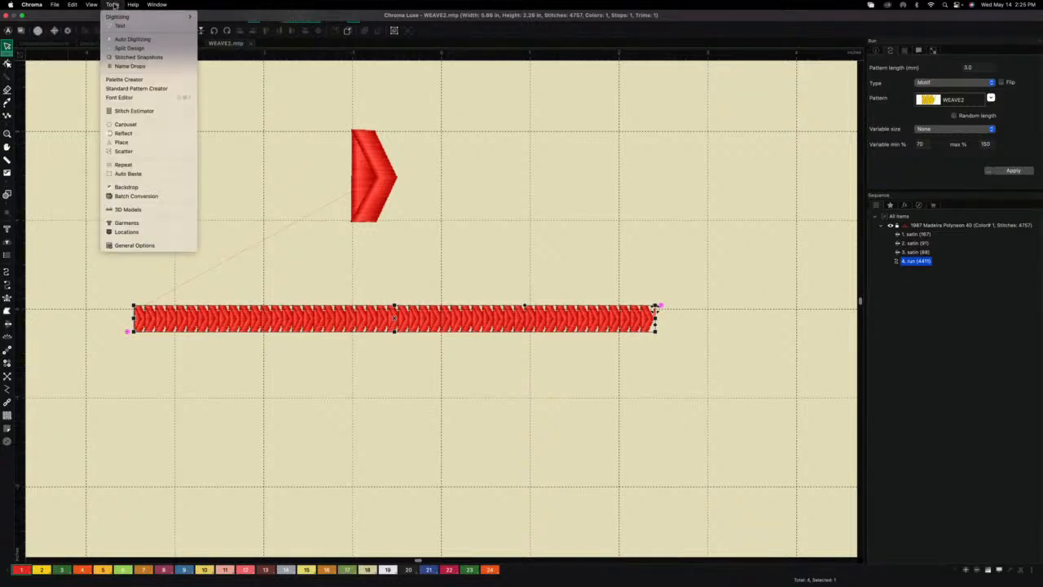
pyautogui.click(123, 79)
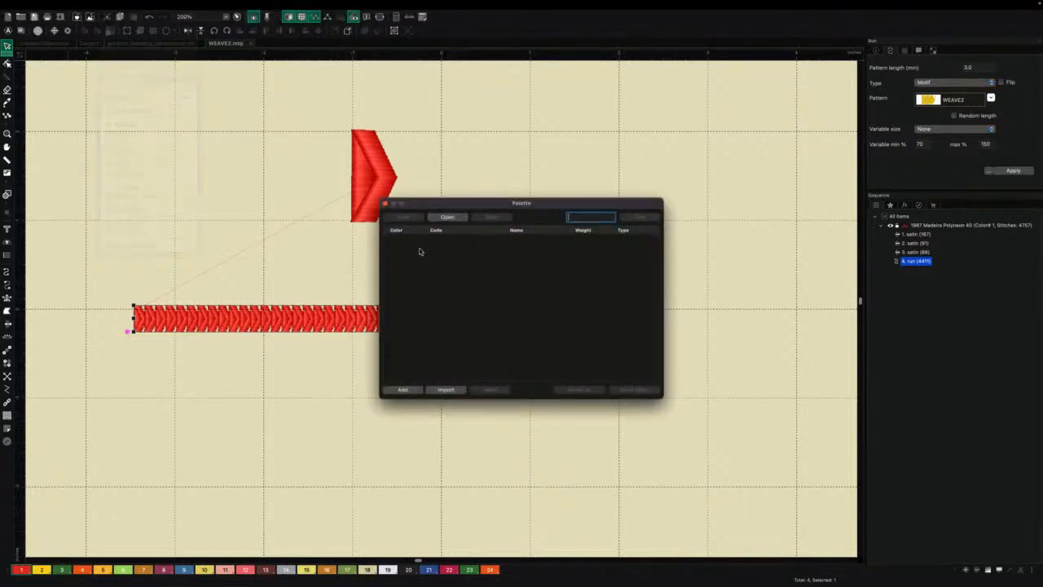
pyautogui.click(403, 389)
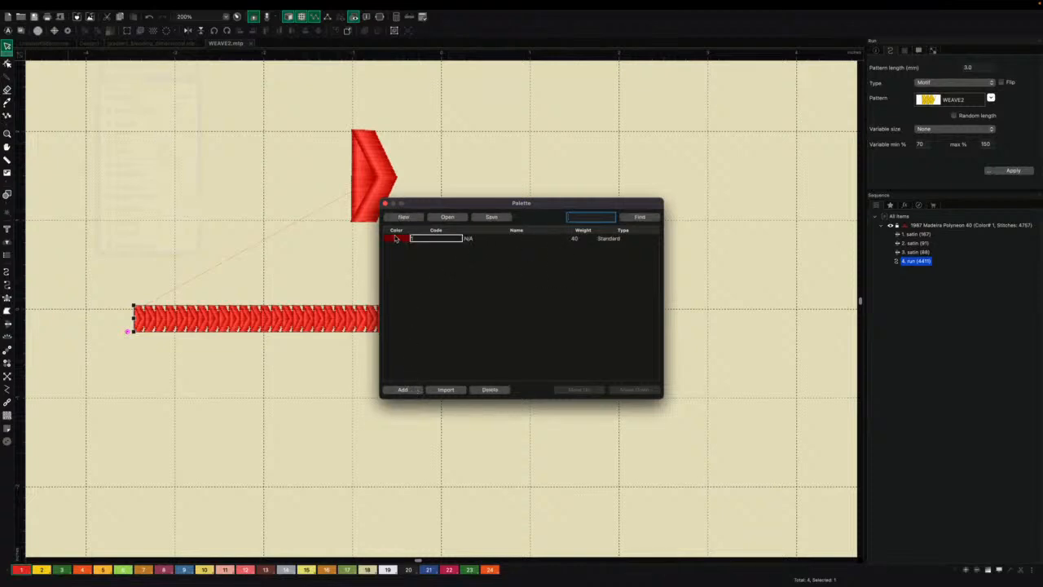
pyautogui.click(607, 239)
pyautogui.click(607, 239)
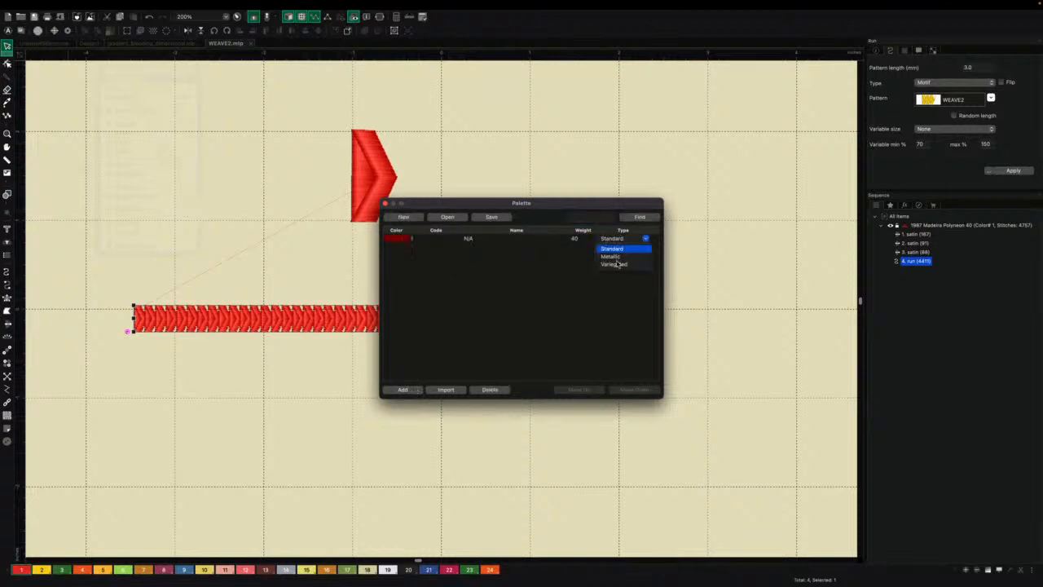
pyautogui.click(616, 264)
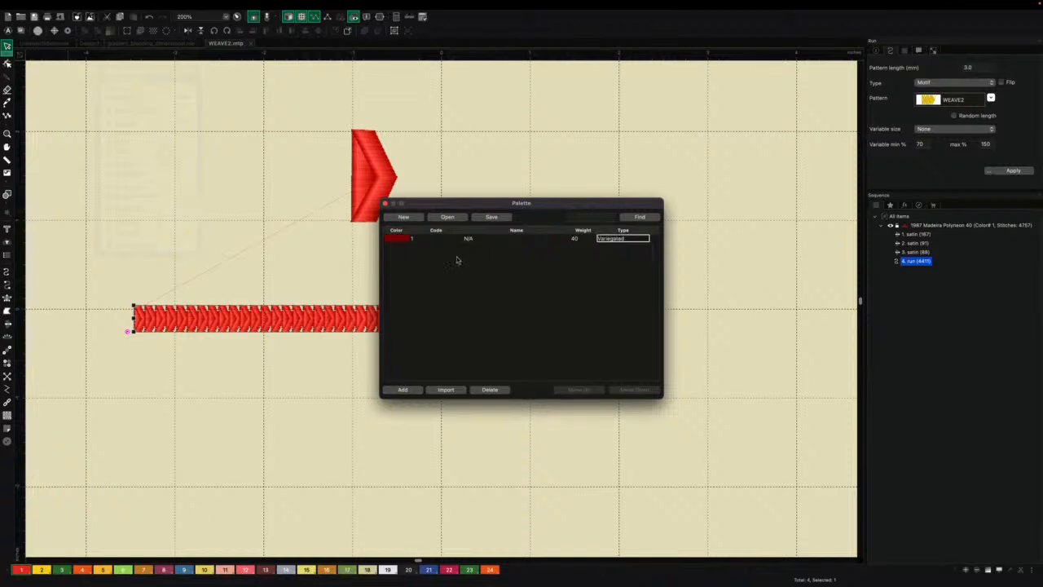
# Step: Define the variegated thread's first two colors as white (#FFFFFF) and light gray
pyautogui.click(400, 242)
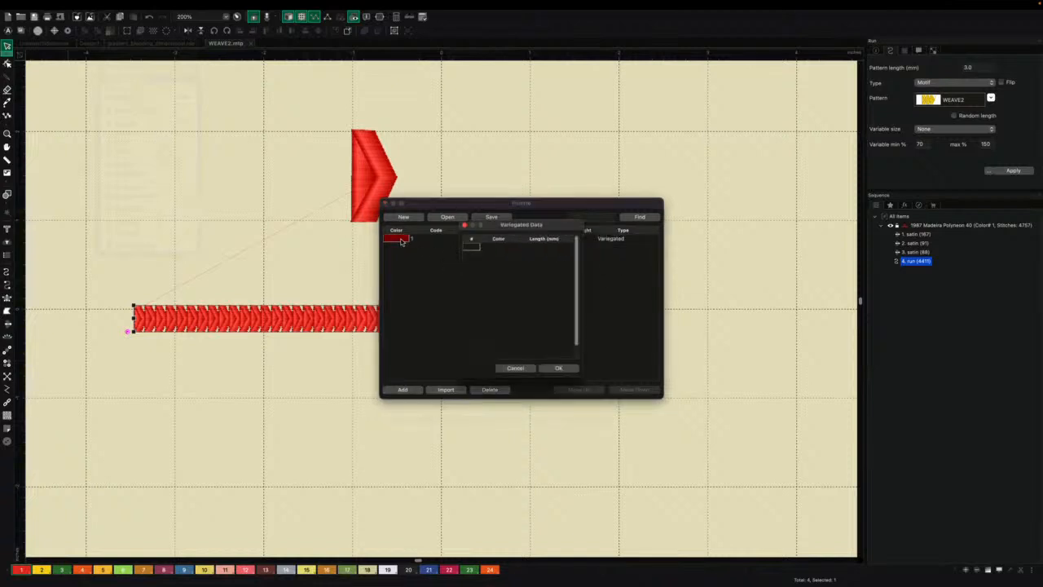
pyautogui.doubleClick(499, 251)
pyautogui.click(557, 379)
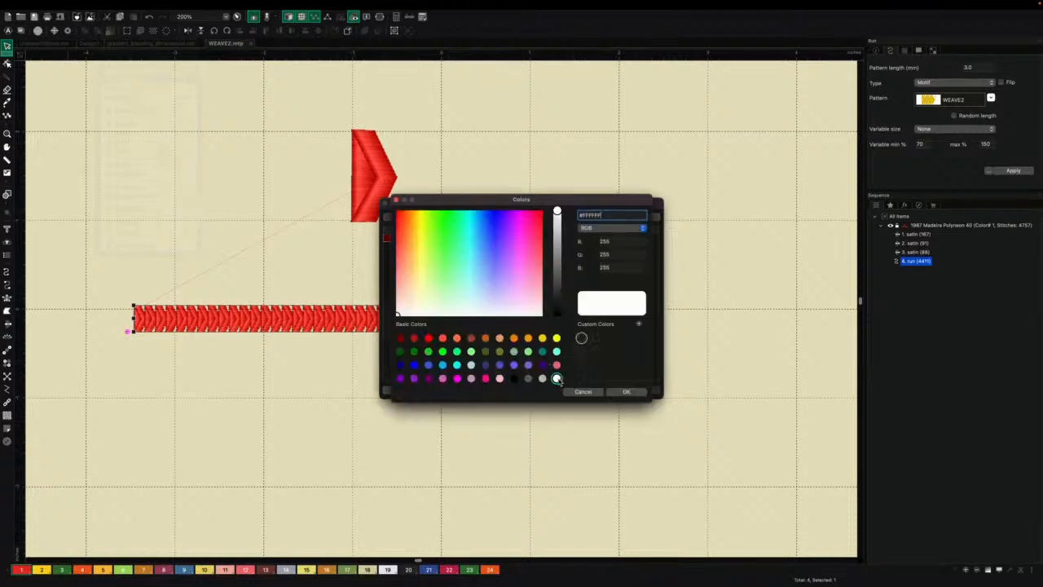
pyautogui.click(626, 392)
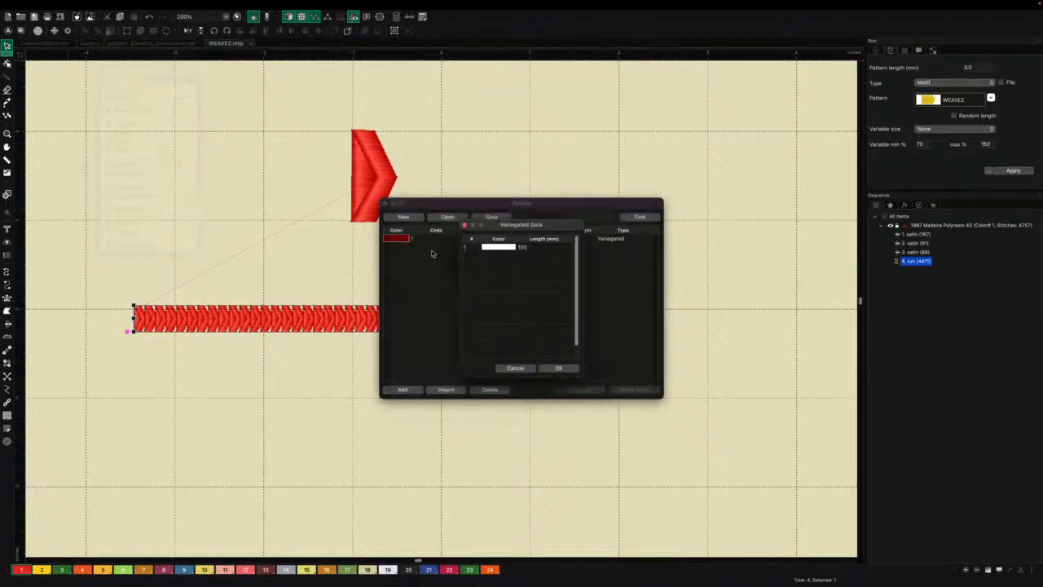
pyautogui.doubleClick(492, 258)
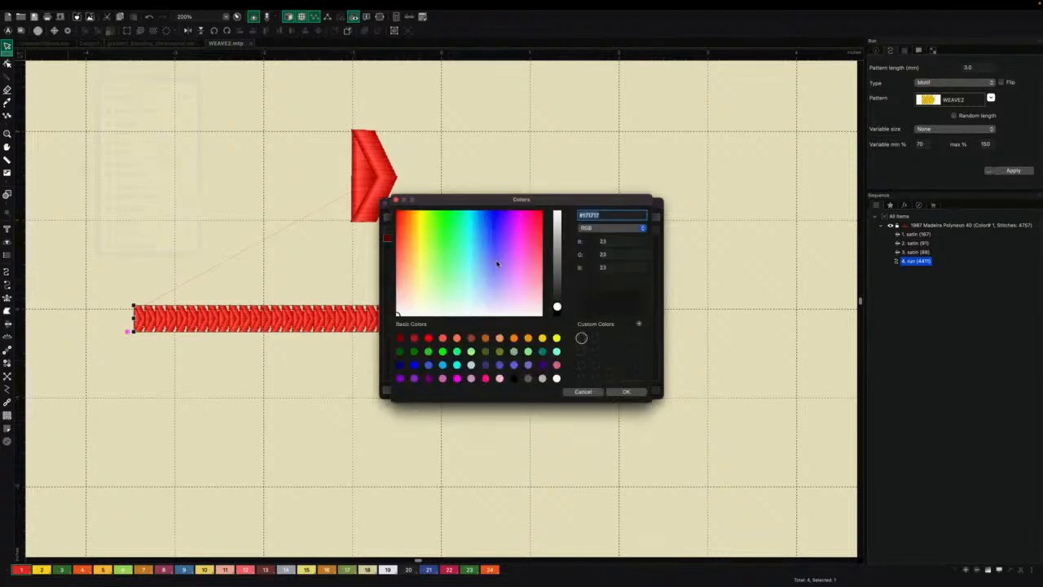
pyautogui.click(542, 378)
pyautogui.click(612, 390)
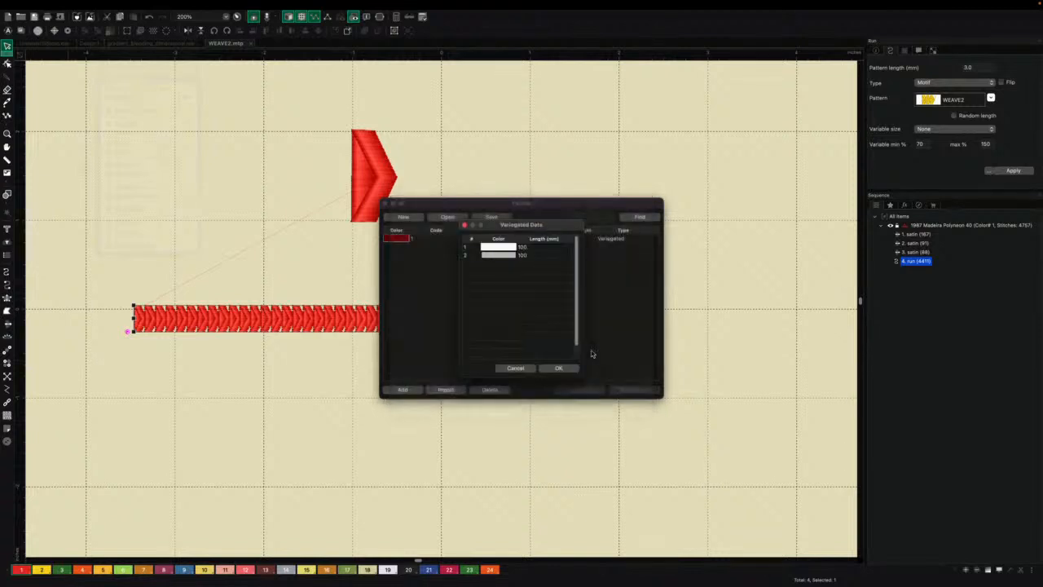
# Step: Add dark gray (#696969) and black (#000000) as the third and fourth colors of the variegated thread
pyautogui.doubleClick(504, 265)
pyautogui.click(528, 378)
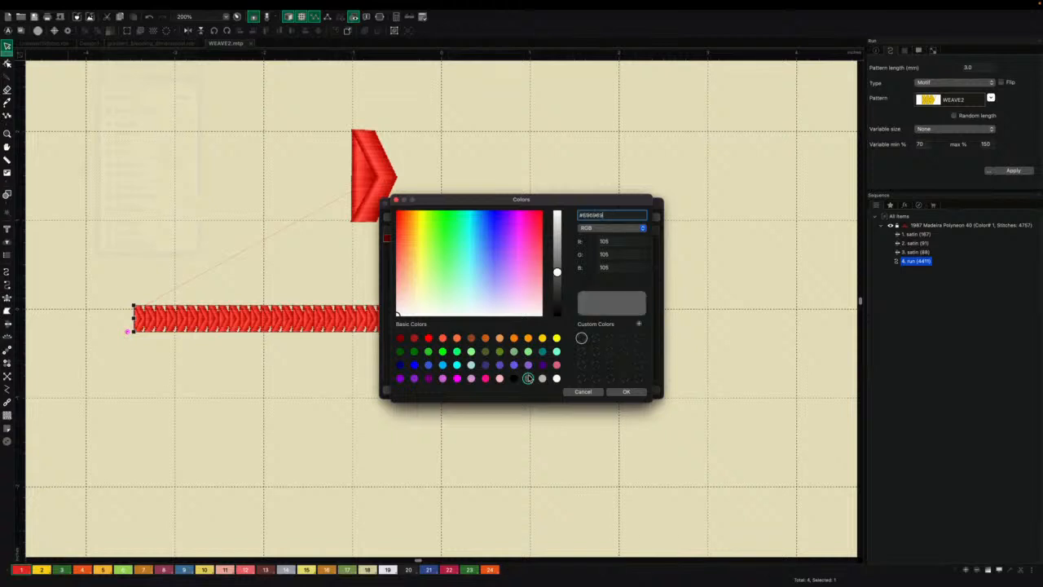
pyautogui.click(626, 391)
pyautogui.doubleClick(492, 281)
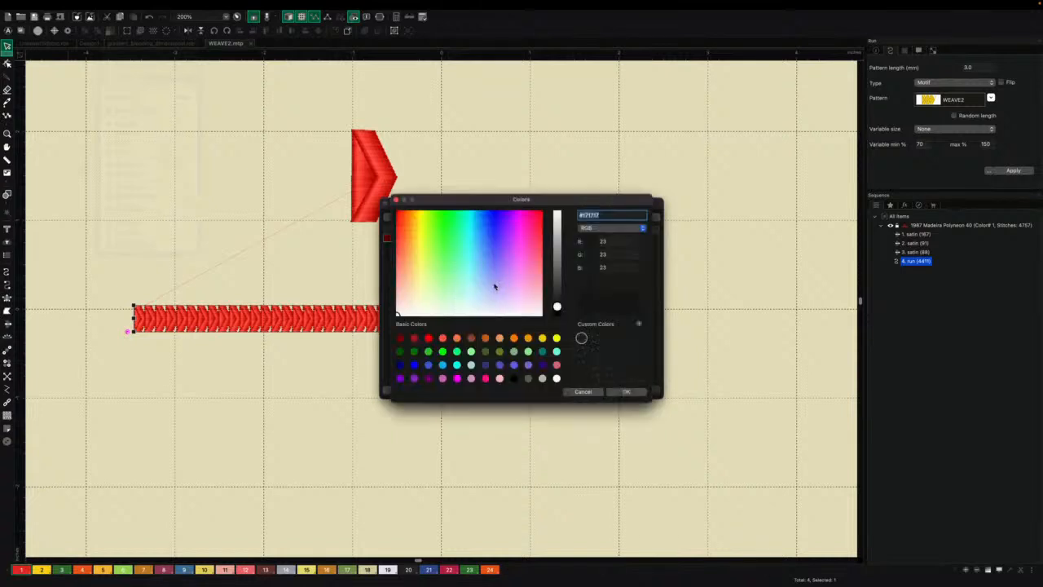
pyautogui.click(514, 378)
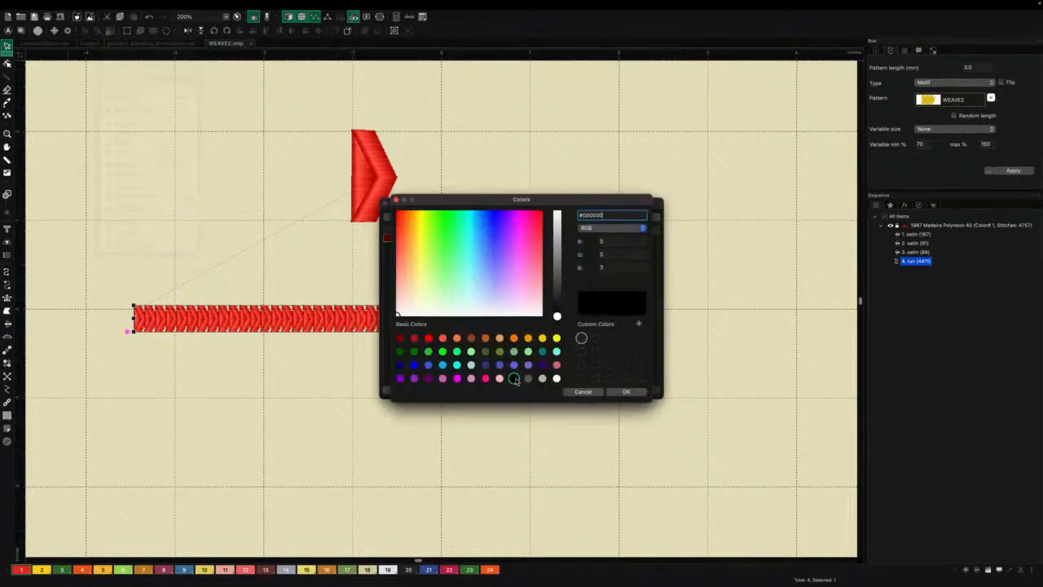
pyautogui.click(624, 392)
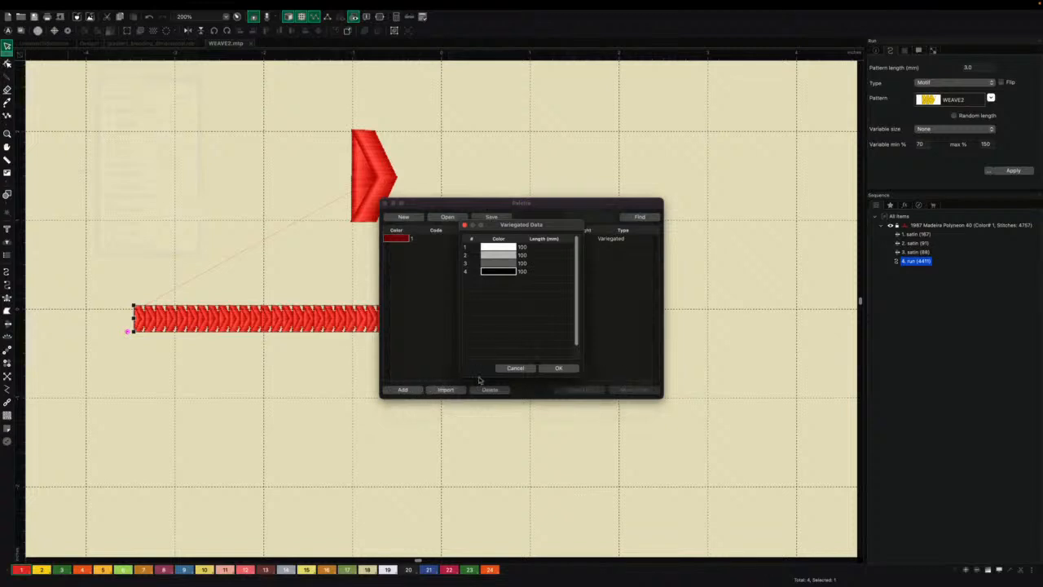
pyautogui.click(559, 370)
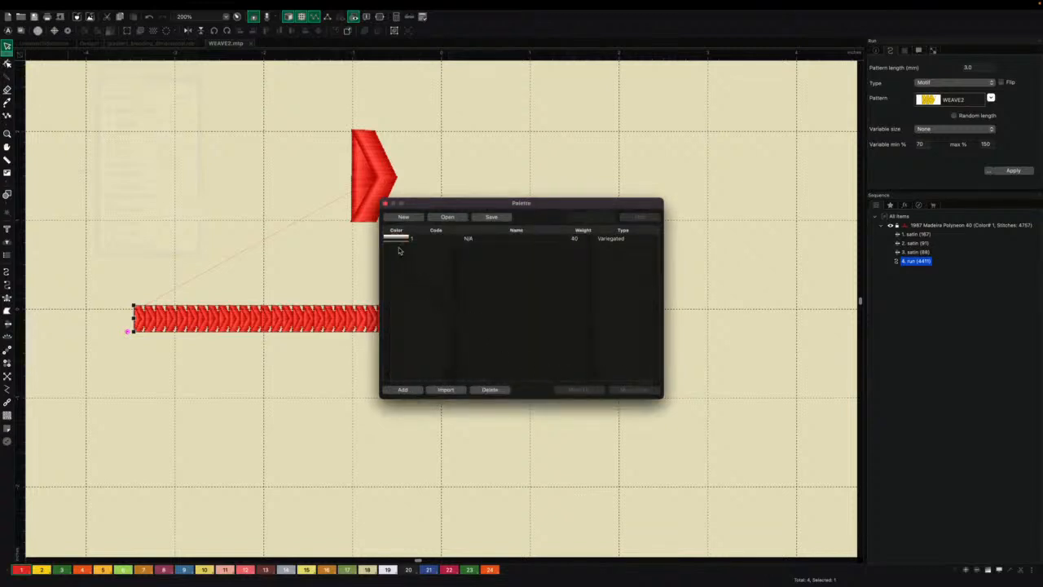
# Step: Add a second thread entry to the palette and set its type to Variegated
pyautogui.click(405, 390)
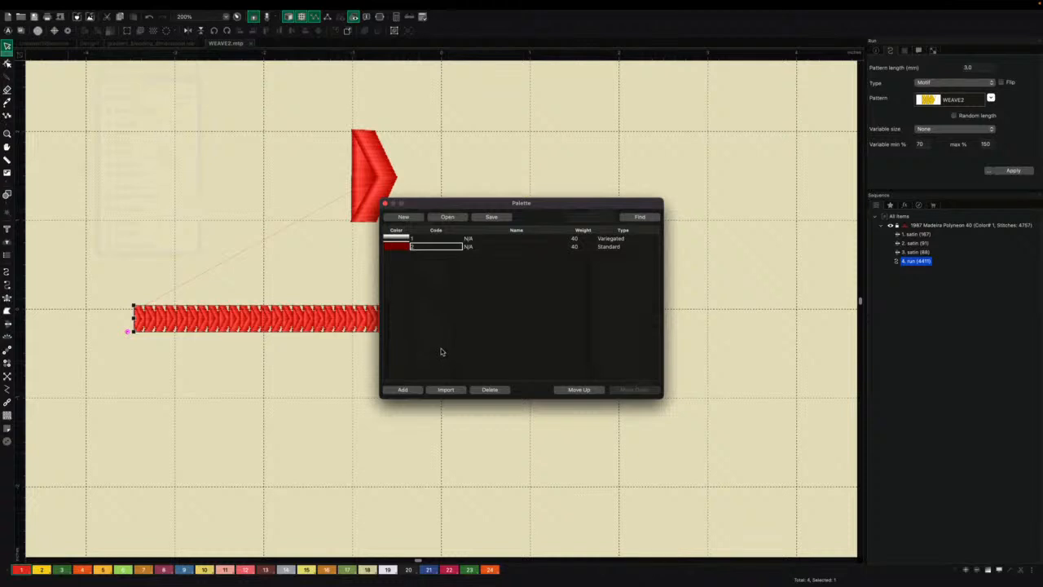
pyautogui.click(602, 248)
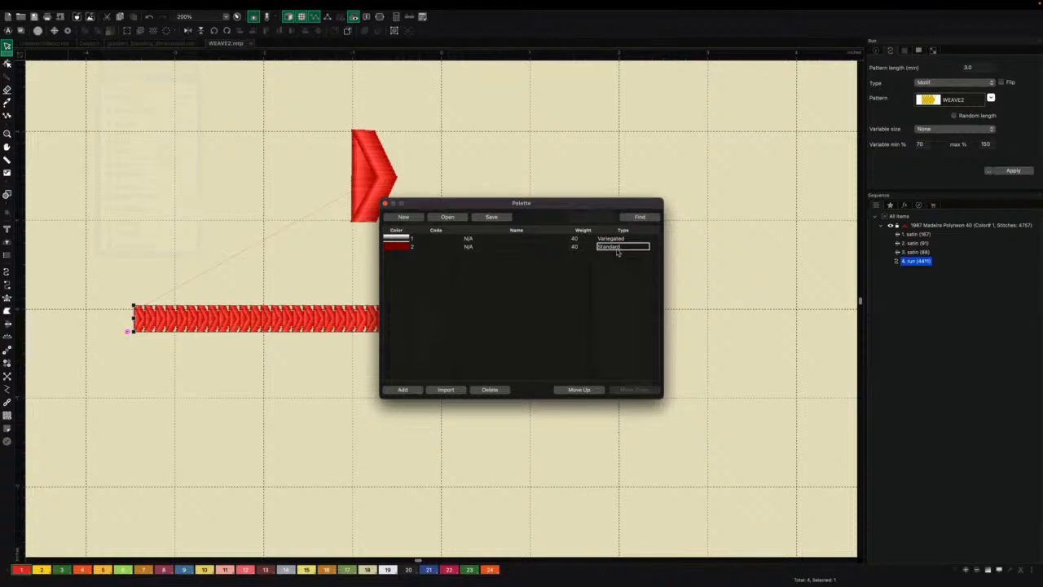
pyautogui.click(617, 251)
pyautogui.click(615, 272)
# Step: Define the second variegated thread's first two colors as white (#FFFFFF) and powder blue (#B0E0E6)
pyautogui.doubleClick(398, 247)
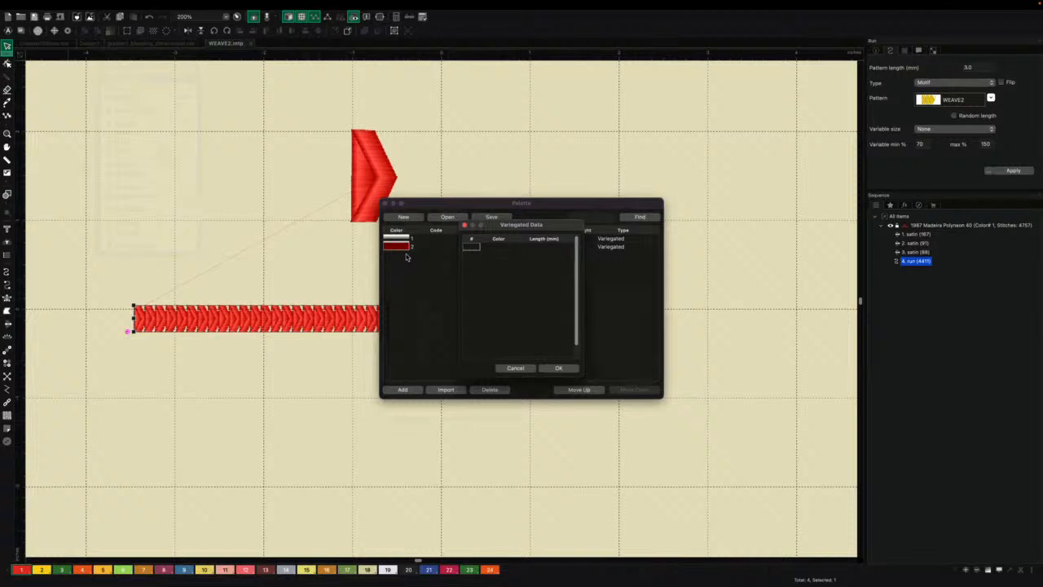
pyautogui.click(495, 251)
pyautogui.click(557, 378)
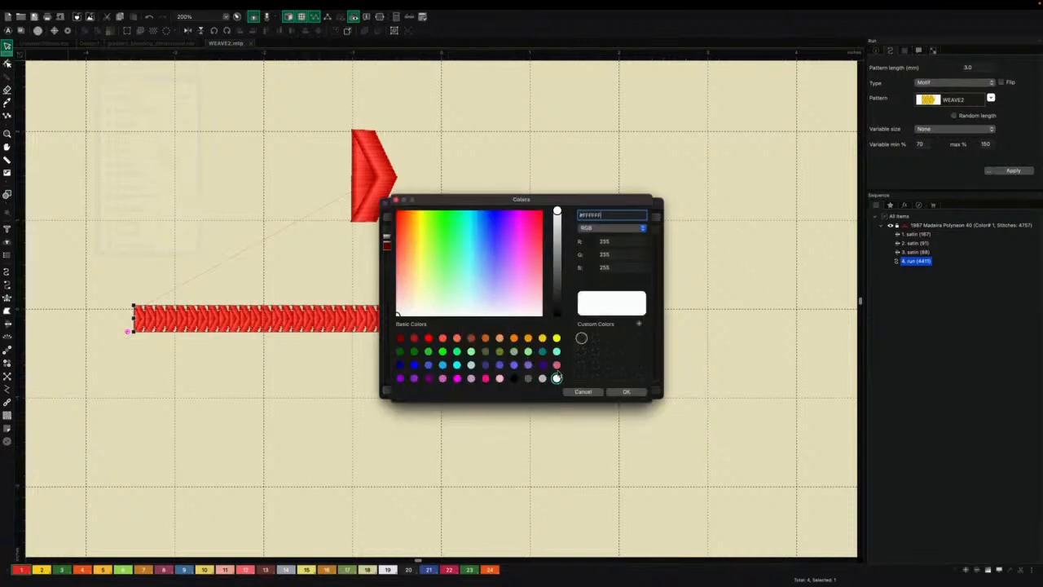
pyautogui.click(623, 392)
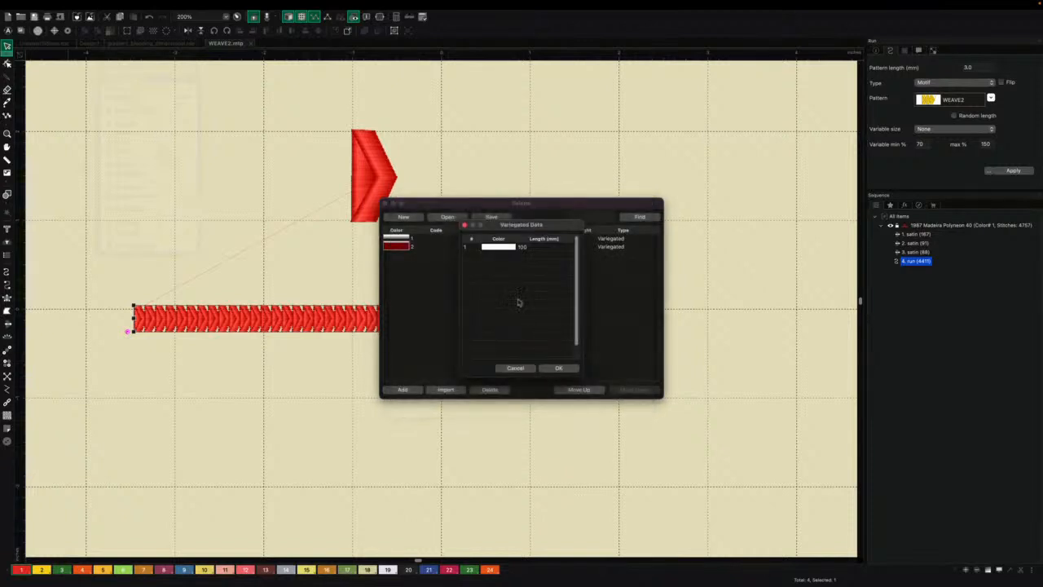
pyautogui.click(495, 259)
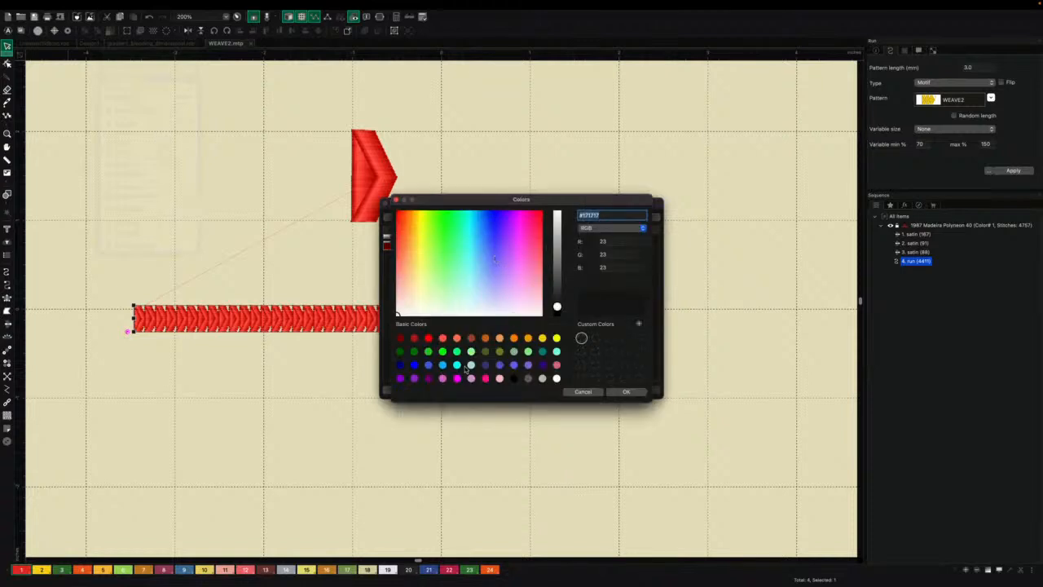
pyautogui.click(470, 365)
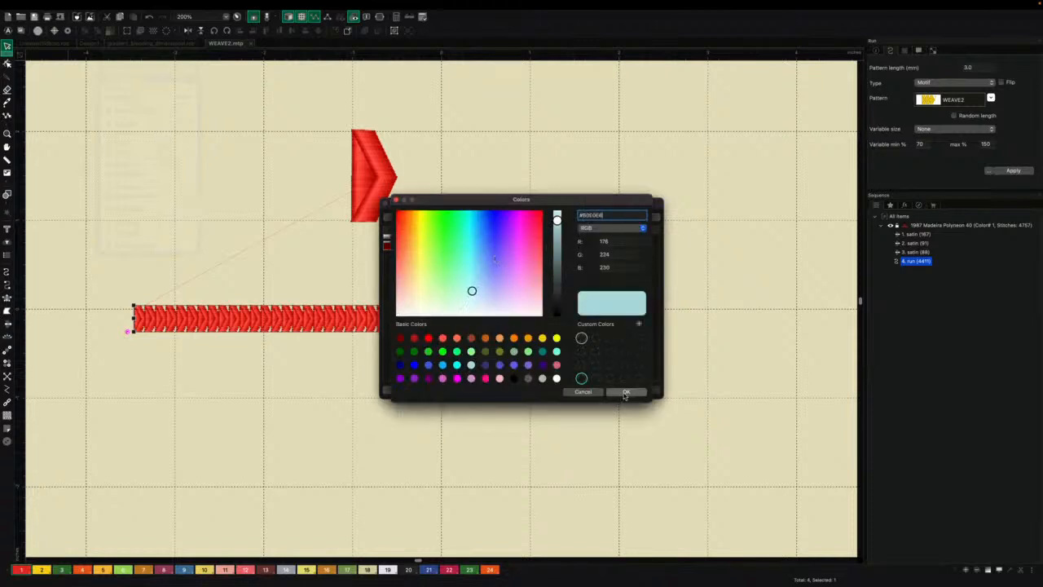
pyautogui.click(625, 393)
# Step: Add sky blue and pure blue (#0000FF) as the second thread's third and fourth colors, and confirm the variegated data
pyautogui.click(504, 270)
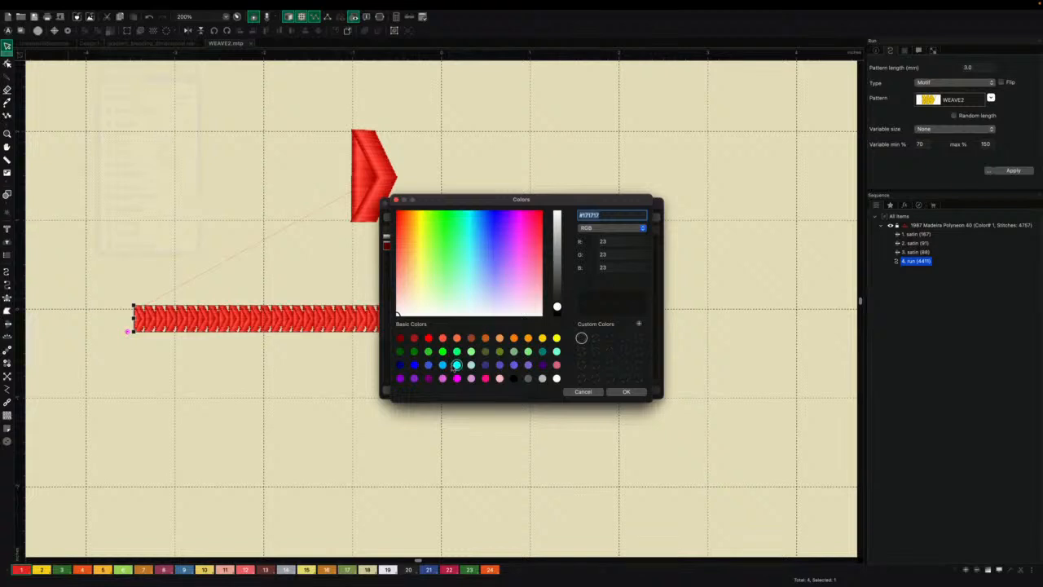
pyautogui.click(444, 365)
pyautogui.click(626, 392)
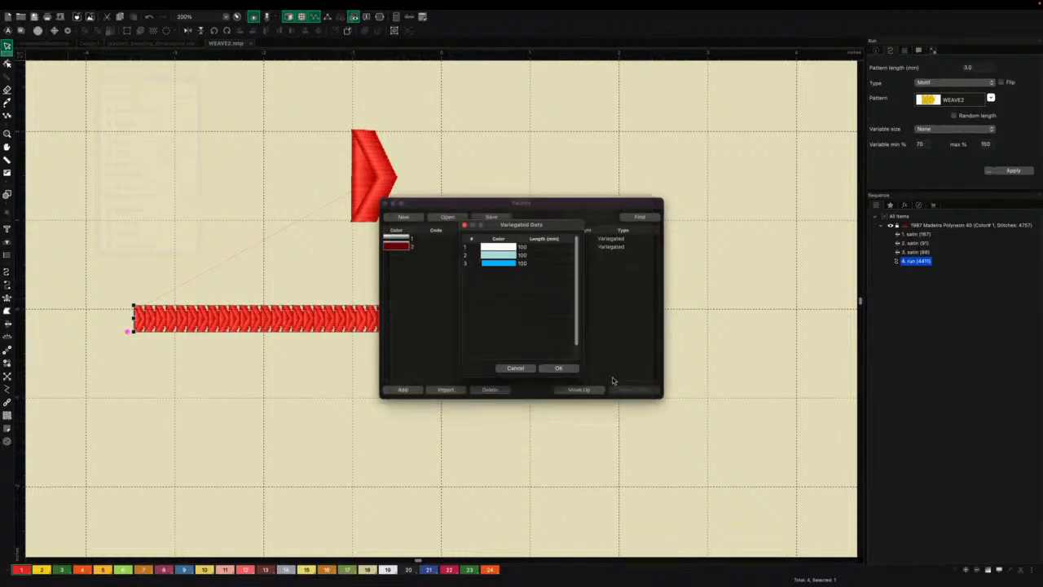
pyautogui.click(502, 275)
pyautogui.click(414, 365)
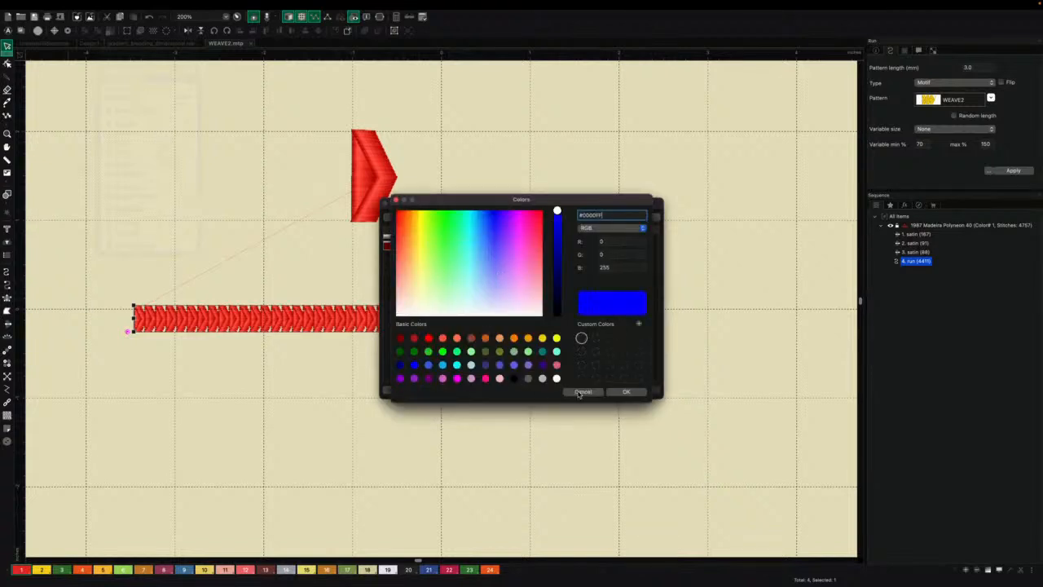
pyautogui.click(634, 396)
pyautogui.click(572, 368)
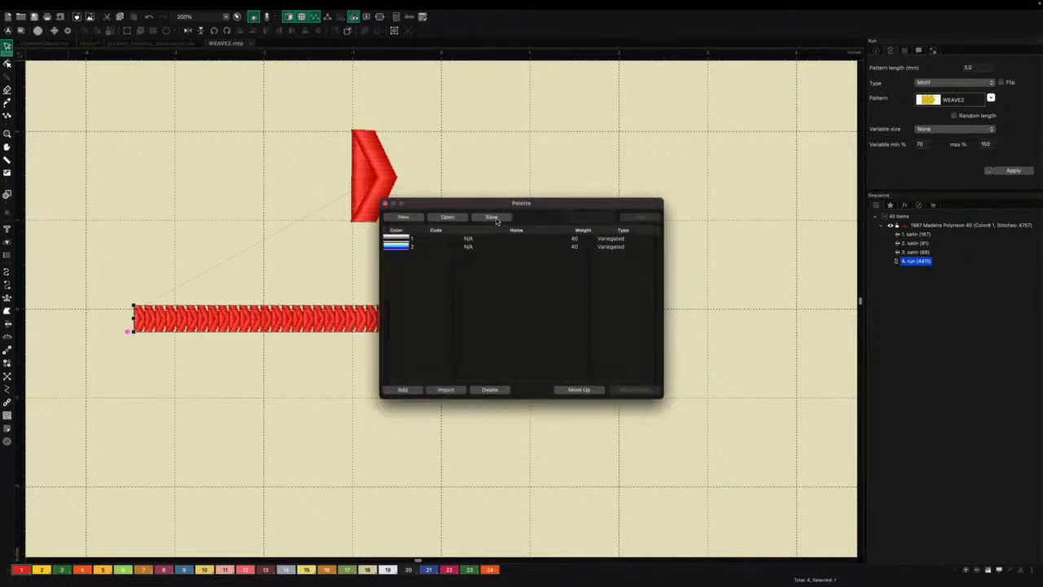
# Step: Save the thread palette as VARIEGATED in the ThreadCharts folder and close the palette creator
pyautogui.click(494, 219)
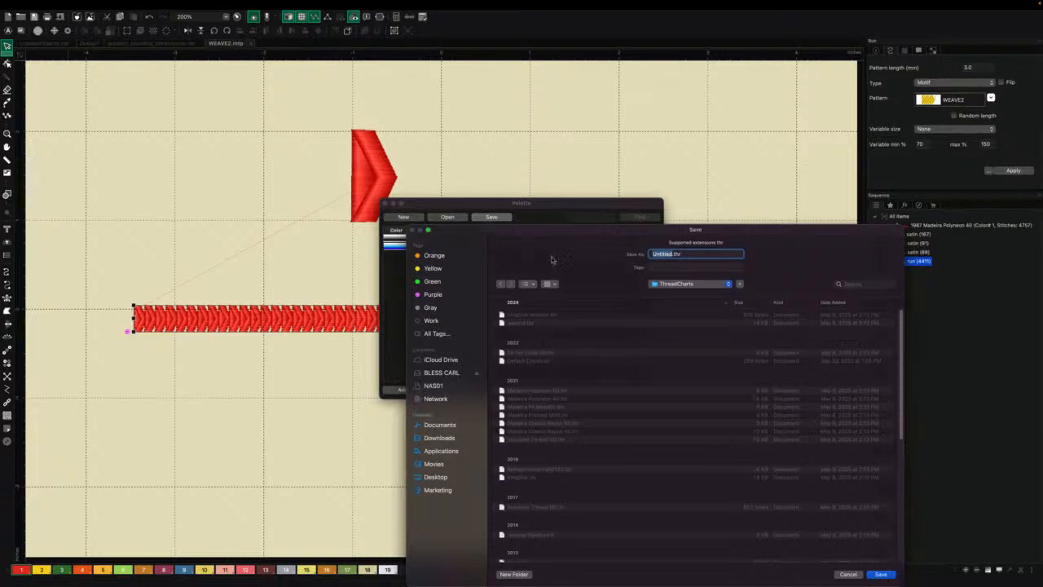
pyautogui.write('VARIEGATED')
pyautogui.click(880, 574)
pyautogui.click(385, 203)
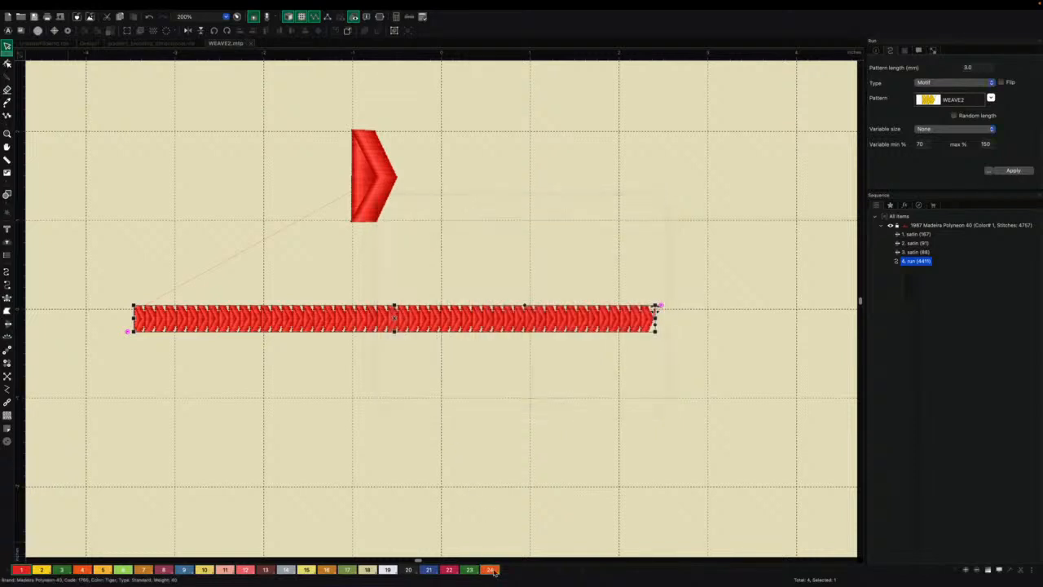
# Step: Replace color 24 with the blue variegated thread from the VARIEGATED brand and apply it to the horizontal motif run
pyautogui.doubleClick(492, 570)
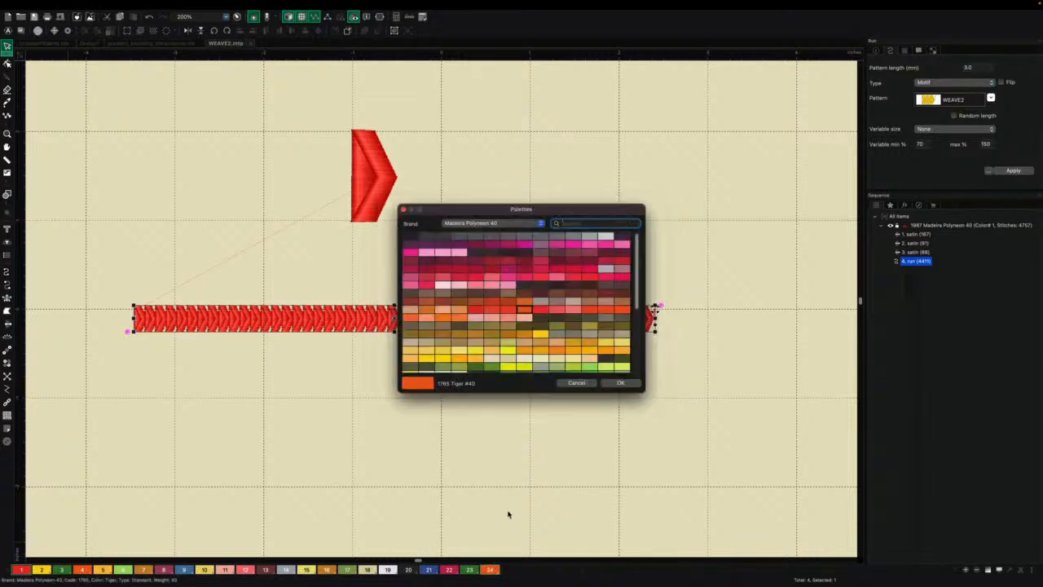
pyautogui.click(541, 225)
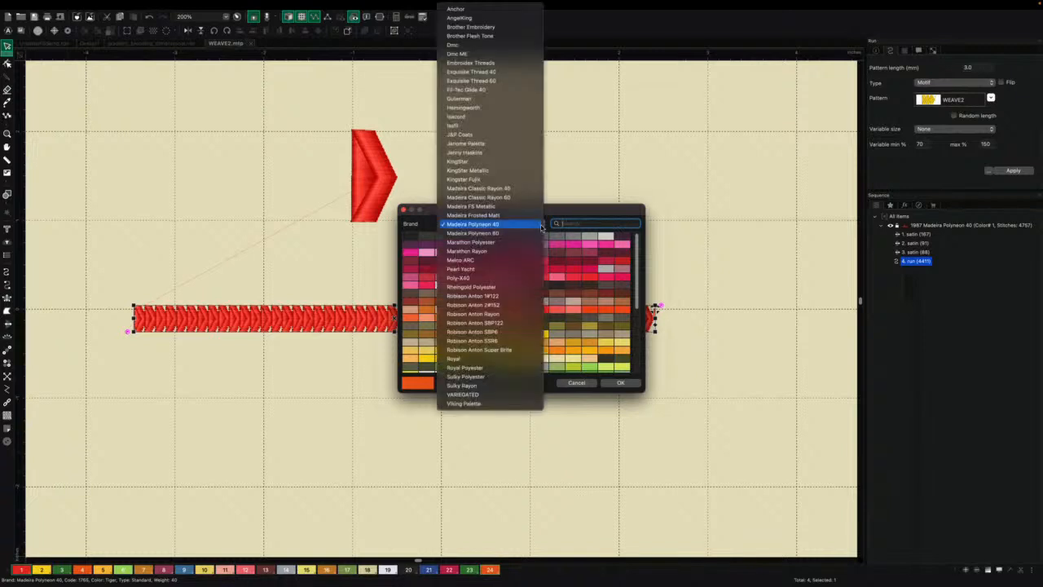
pyautogui.click(463, 396)
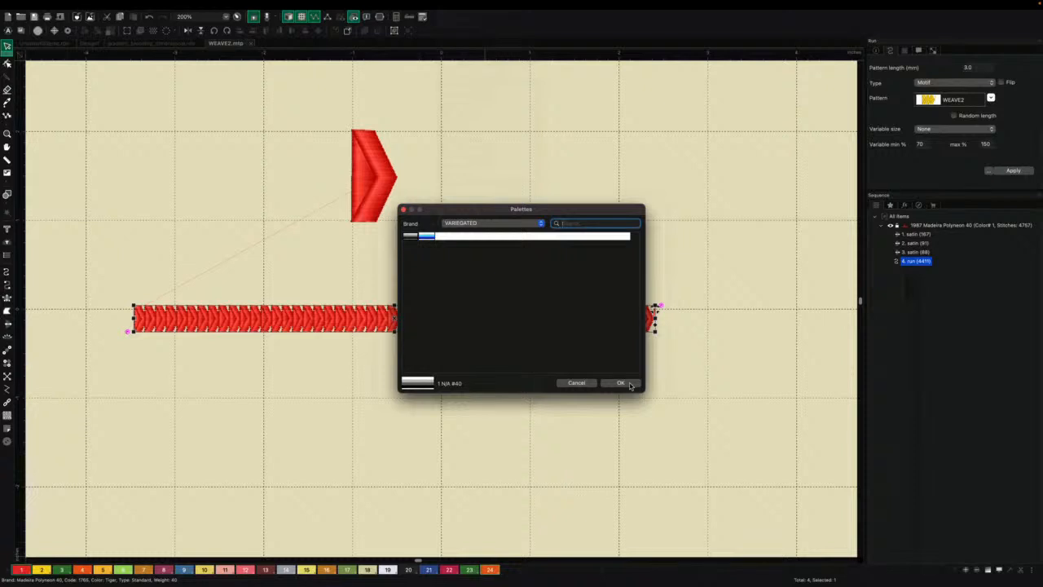
pyautogui.click(425, 237)
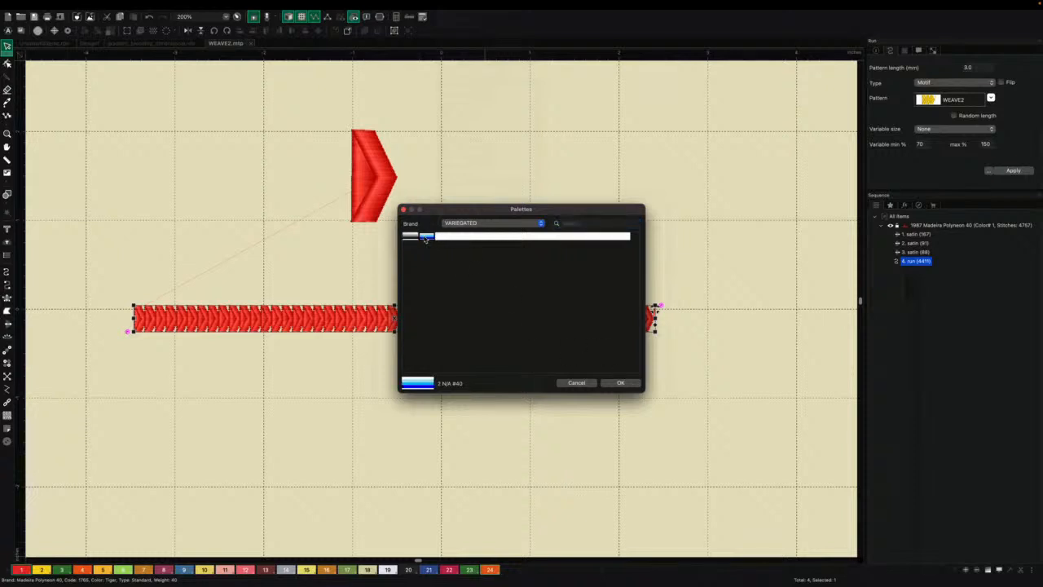
pyautogui.click(618, 384)
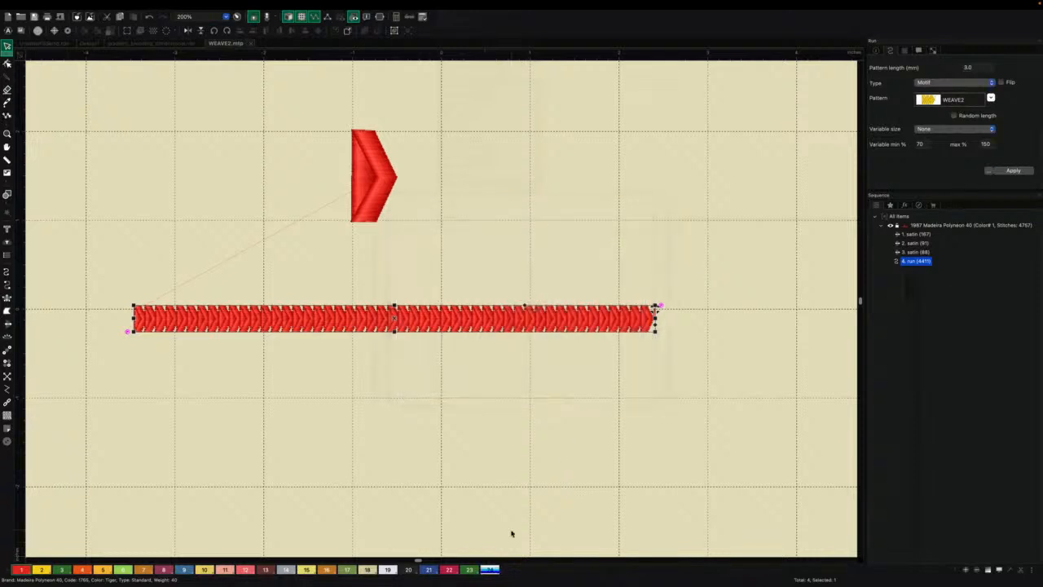
pyautogui.click(493, 570)
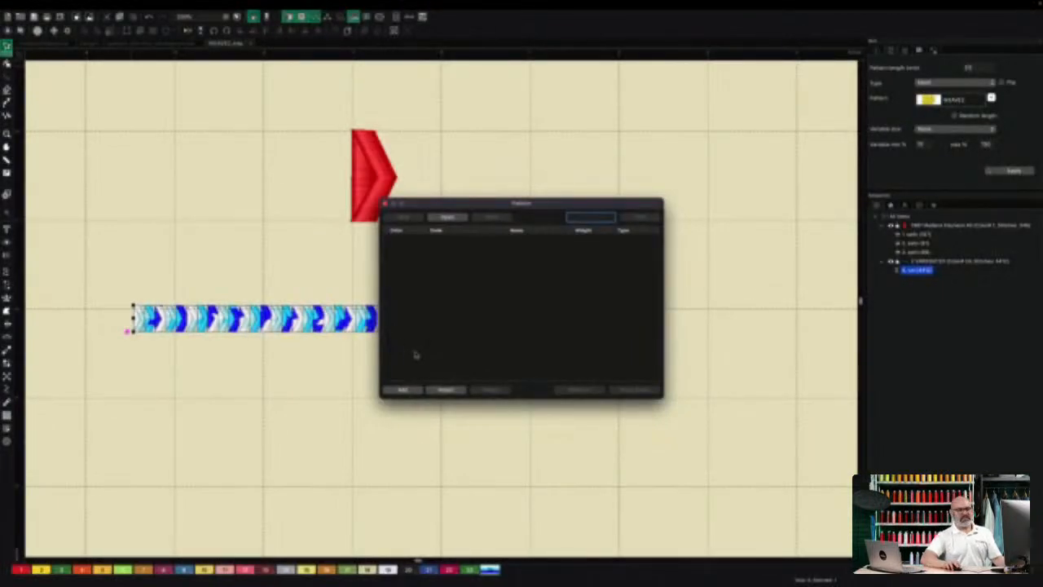
# Step: Open VARIEGATED.thr in the palette creator, examine the blue thread's color lengths, and close it without saving
pyautogui.click(446, 218)
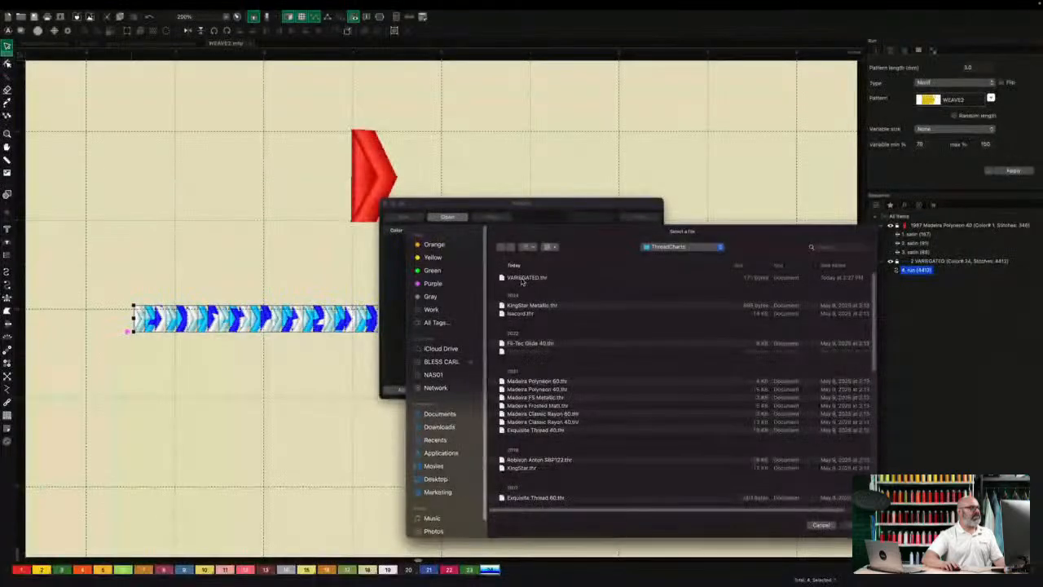
pyautogui.doubleClick(522, 280)
pyautogui.doubleClick(406, 248)
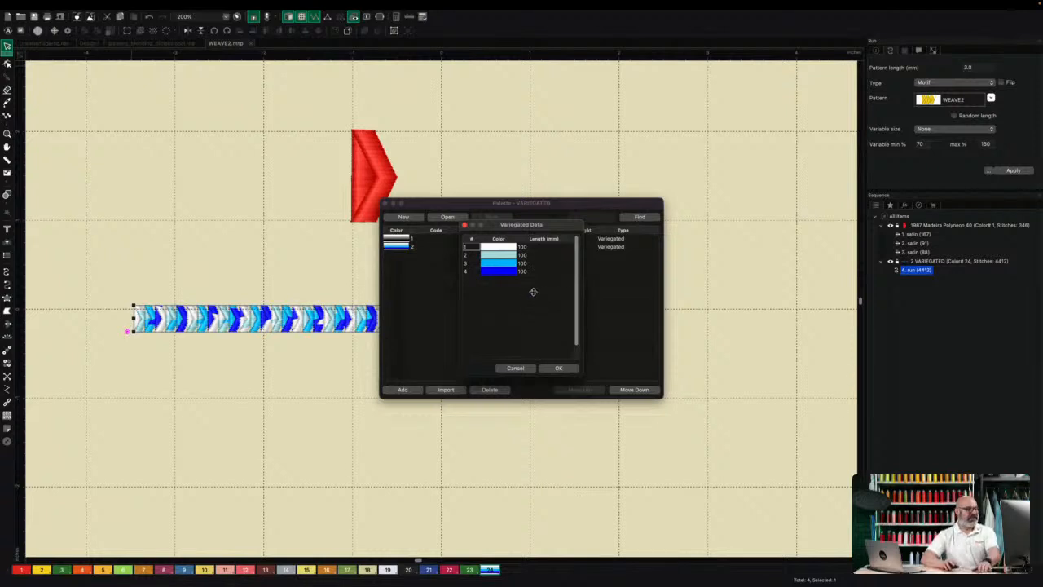
pyautogui.click(566, 367)
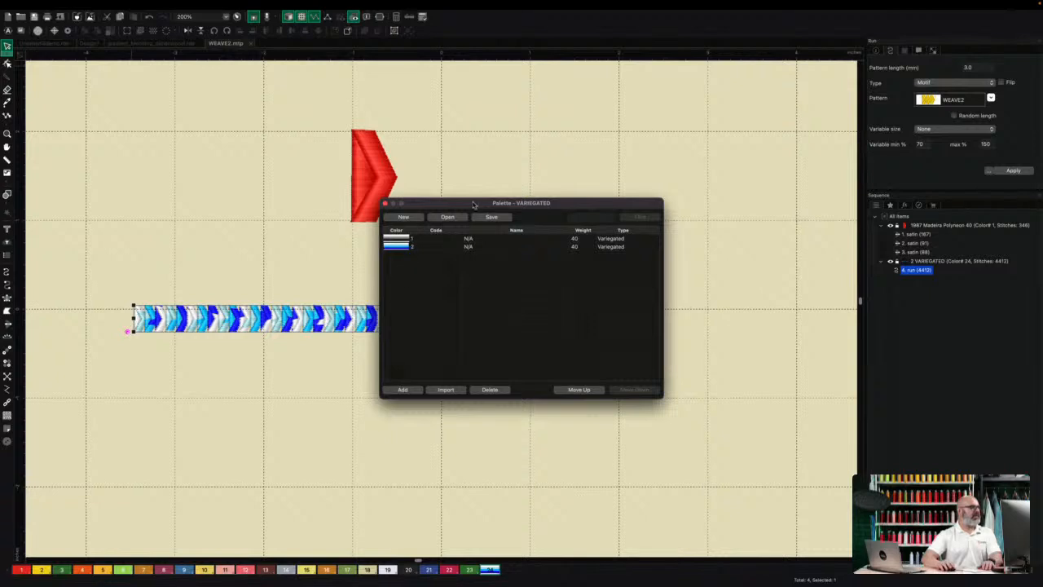
pyautogui.click(385, 203)
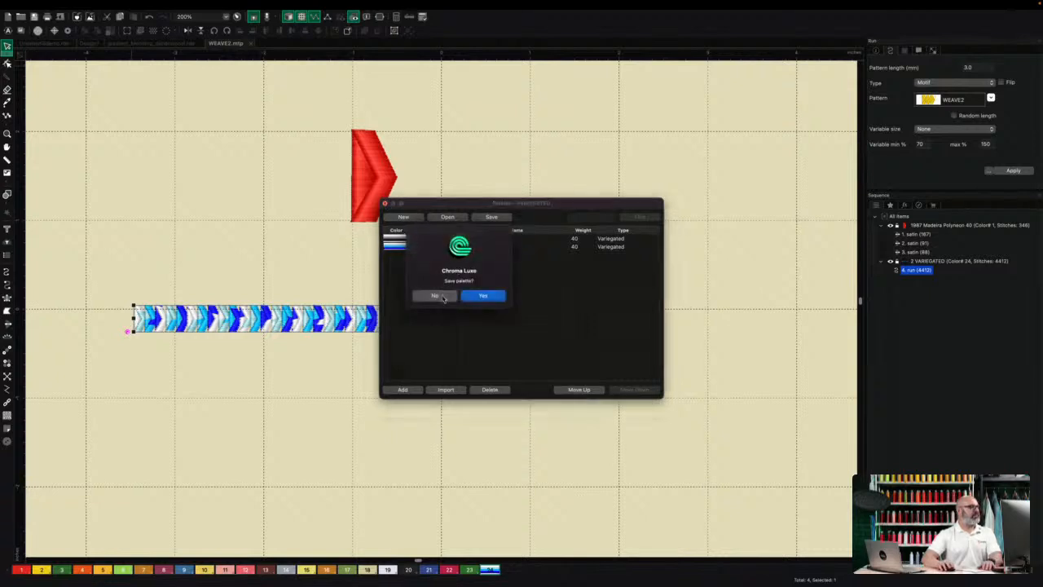
pyautogui.click(434, 295)
# Step: Delete the three satin pieces of the arrow and the variegated motif run
pyautogui.click(372, 204)
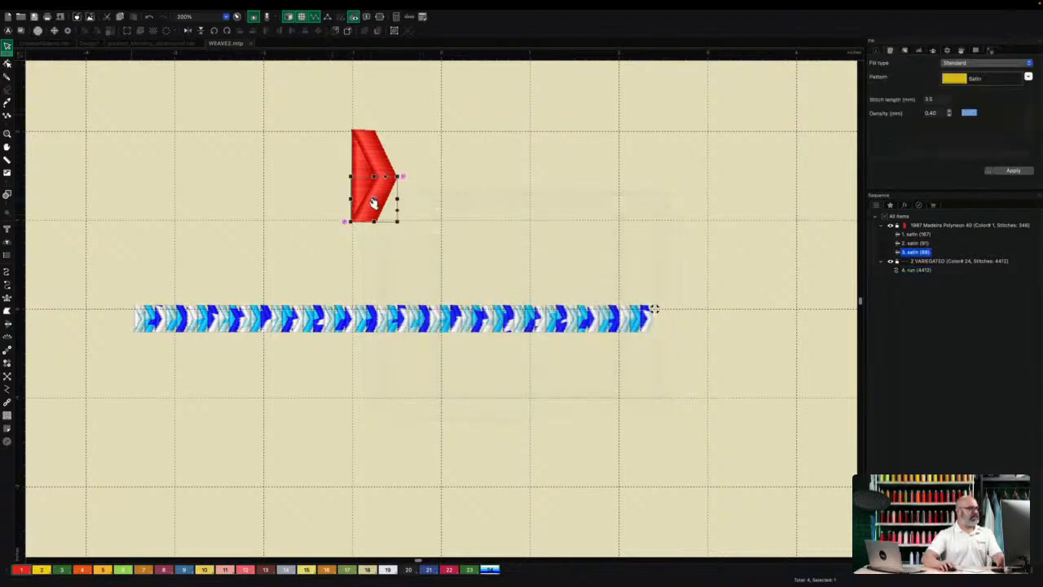
pyautogui.press('Delete')
pyautogui.press('Delete')
pyautogui.press('Delete')
pyautogui.press('Delete')
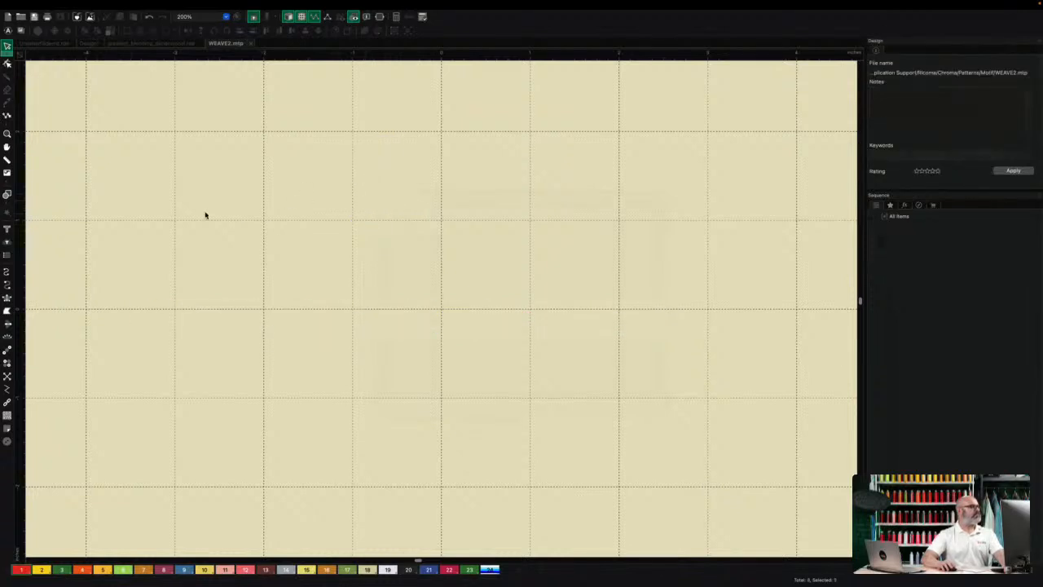
# Step: Draw a circle about 2 inches in diameter centered on the origin with the Ellipse tool
pyautogui.click(6, 194)
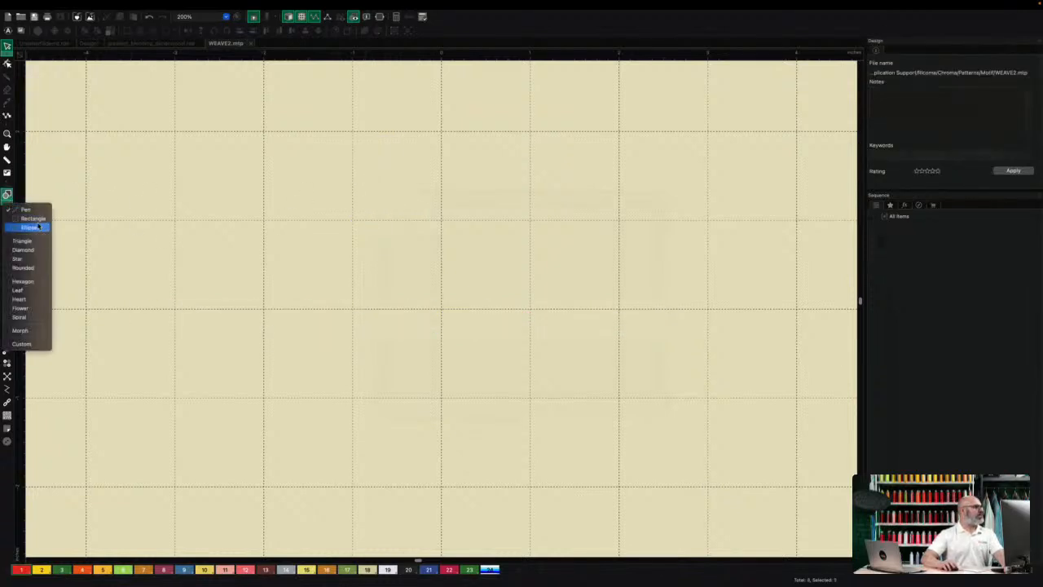
pyautogui.click(32, 229)
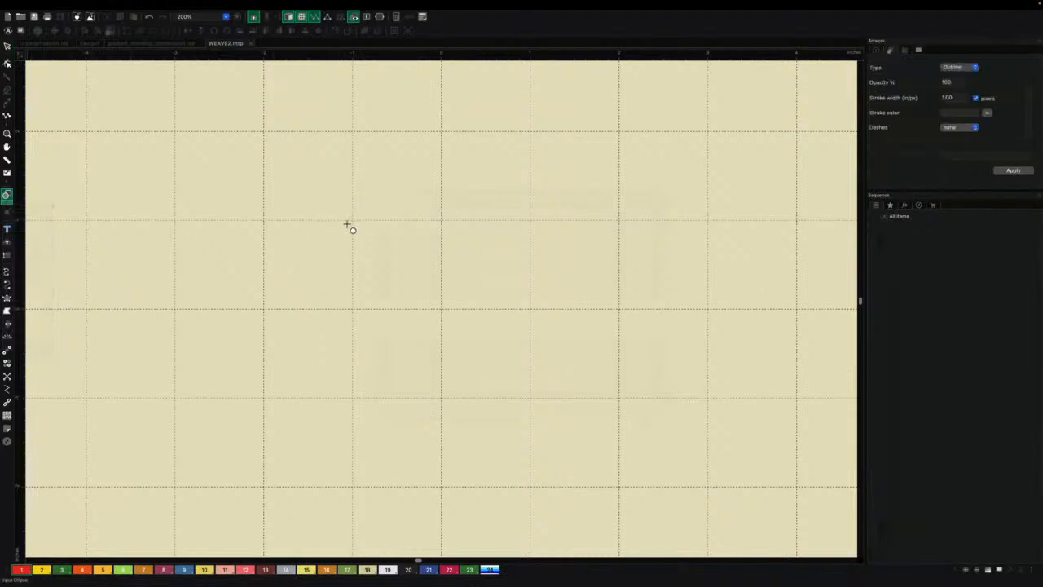
pyautogui.moveTo(351, 222); pyautogui.dragTo(424, 291)
pyautogui.moveTo(507, 366); pyautogui.dragTo(531, 396)
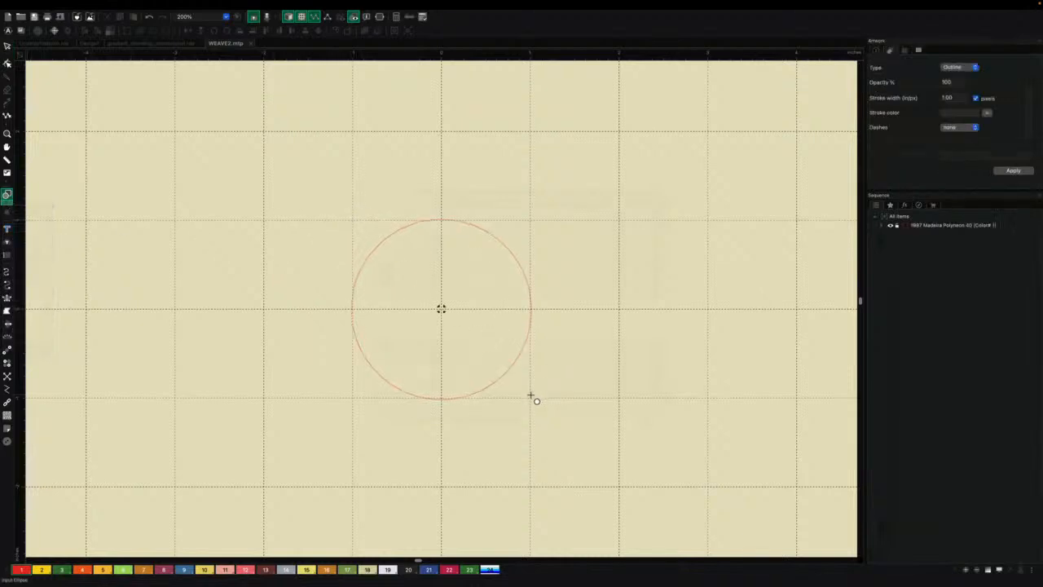
pyautogui.press('Escape')
# Step: Convert the circle to a complex fill and add a steil border around it
pyautogui.rightClick(472, 311)
pyautogui.moveTo(498, 403)
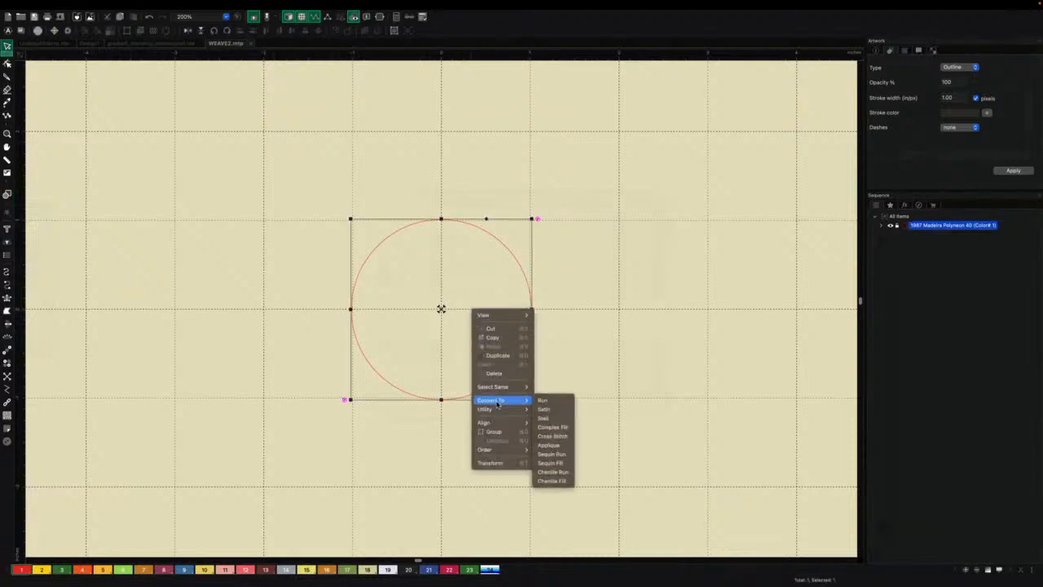
pyautogui.click(550, 427)
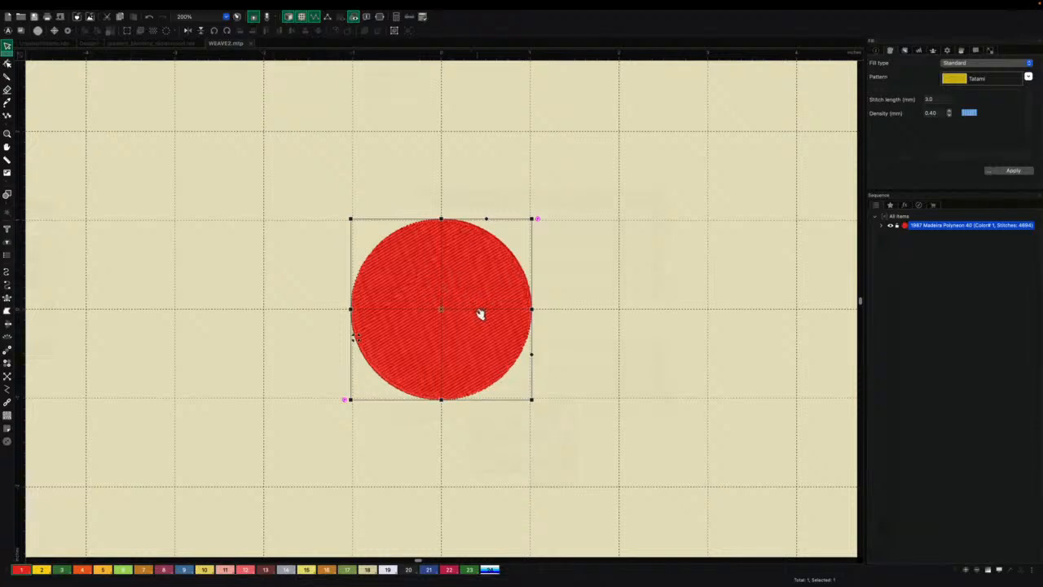
pyautogui.rightClick(481, 314)
pyautogui.moveTo(503, 403)
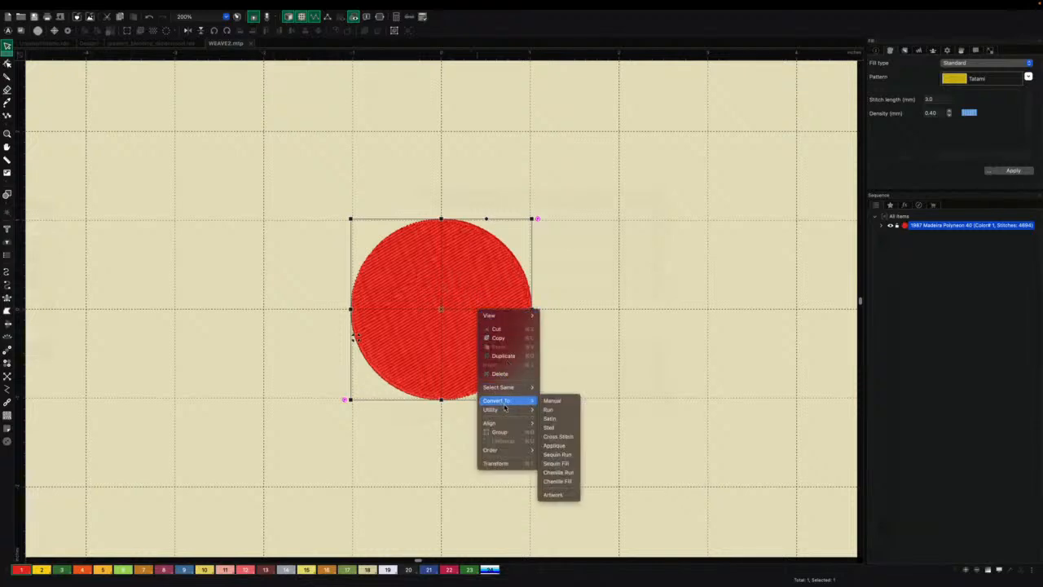
pyautogui.click(558, 409)
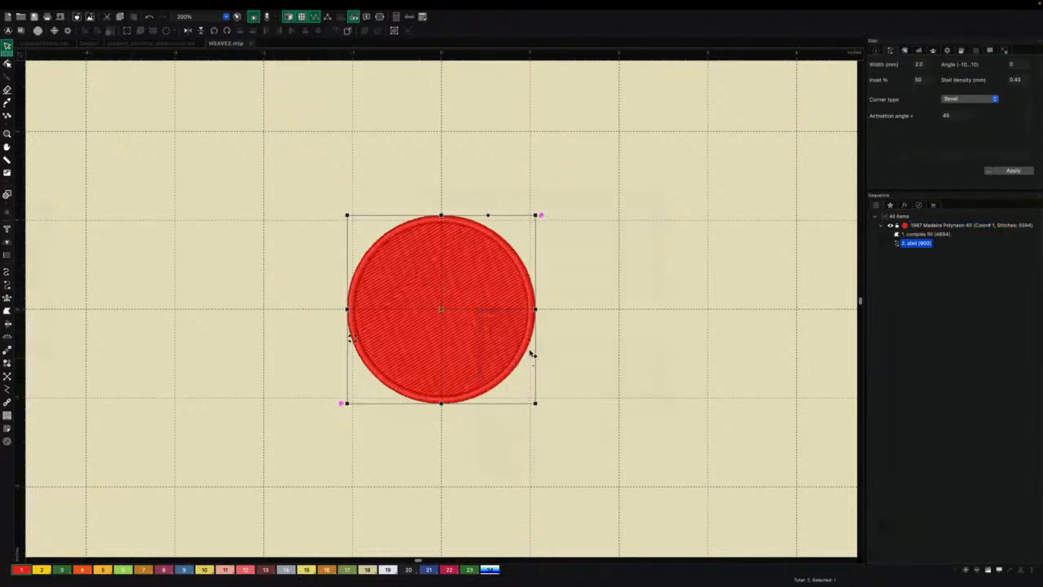
# Step: Assign color 24 to the steil border and replace that color with the white, gray and black variegated thread
pyautogui.click(489, 570)
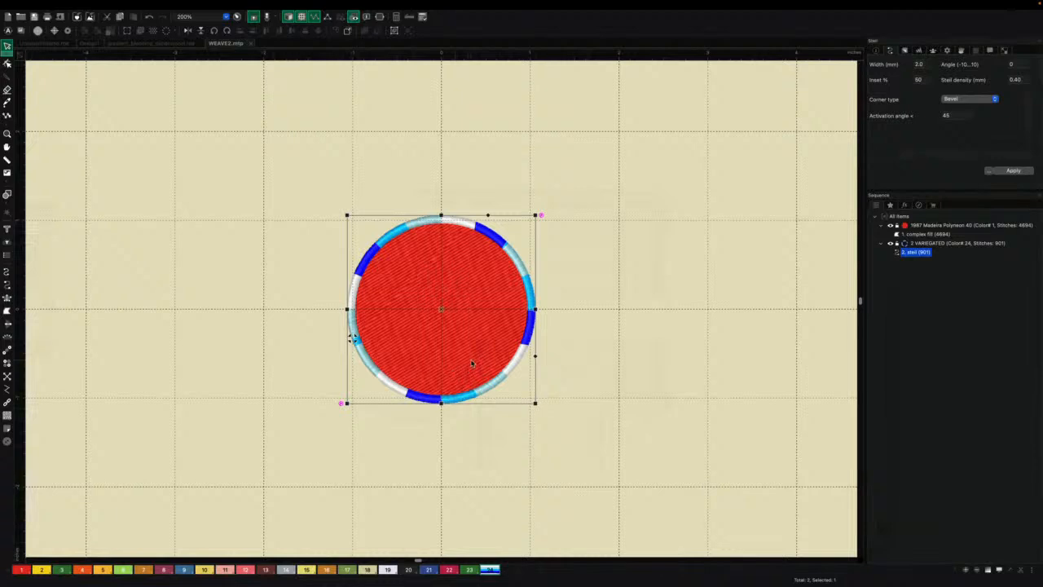
pyautogui.doubleClick(493, 569)
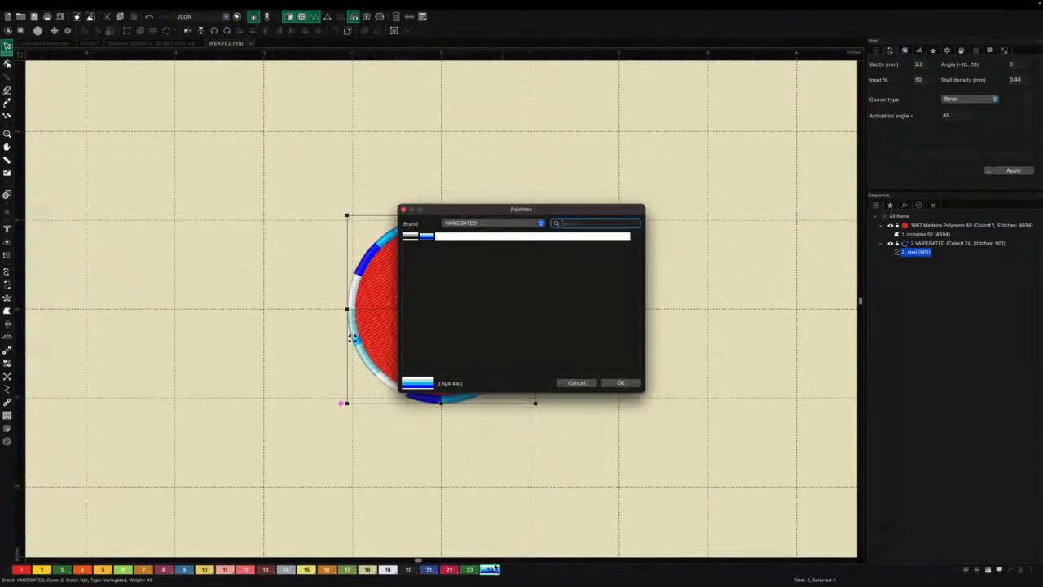
pyautogui.click(410, 236)
pyautogui.click(633, 383)
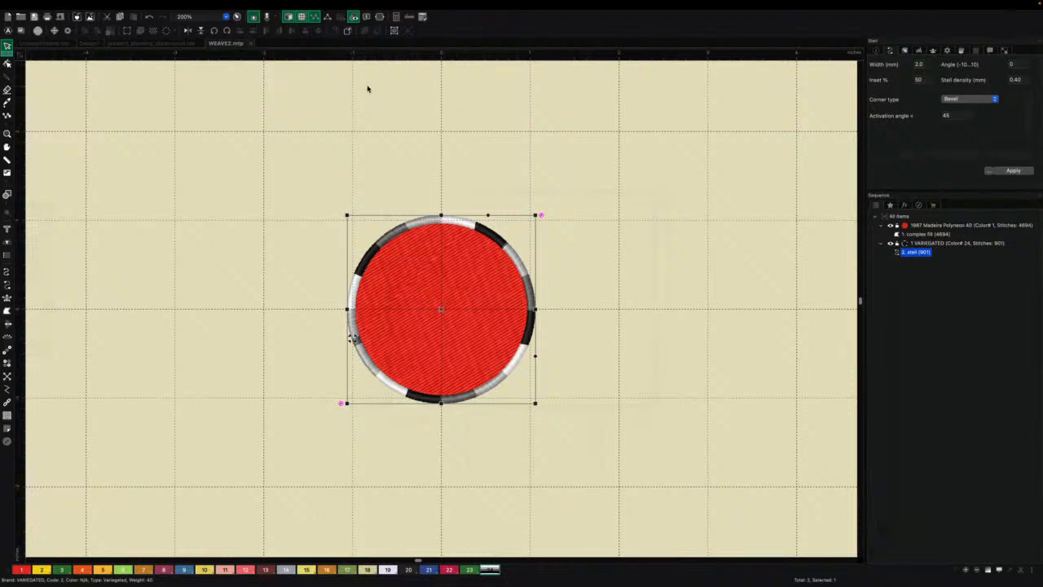
# Step: Preview the design on the Army Coat 3D model, rotating and zooming it to inspect front and back, and close the preview
pyautogui.click(409, 17)
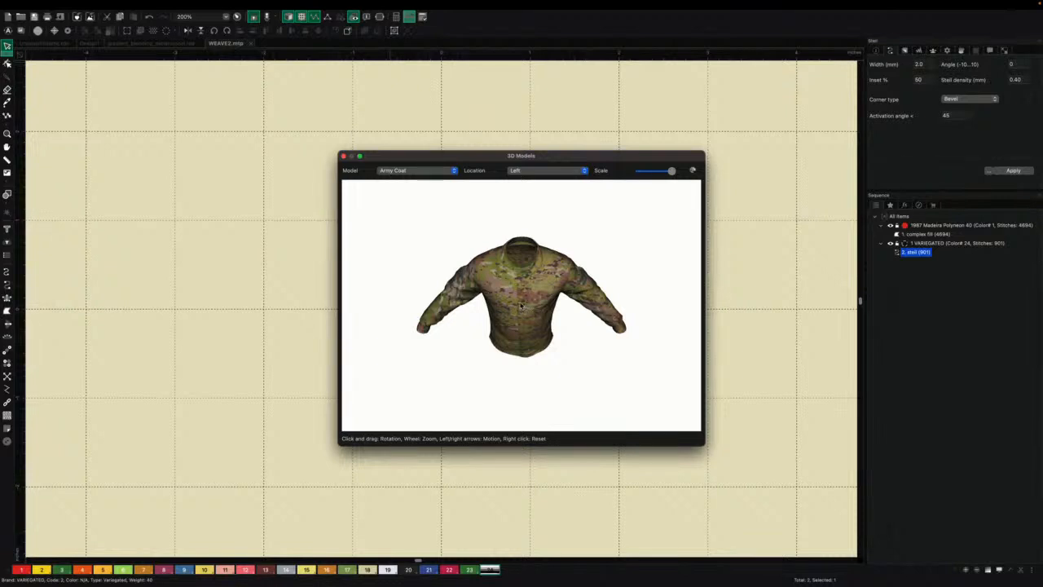
pyautogui.moveTo(520, 305)
pyautogui.mouseDown()
pyautogui.moveTo(454, 288)
pyautogui.moveTo(521, 284)
pyautogui.mouseUp()
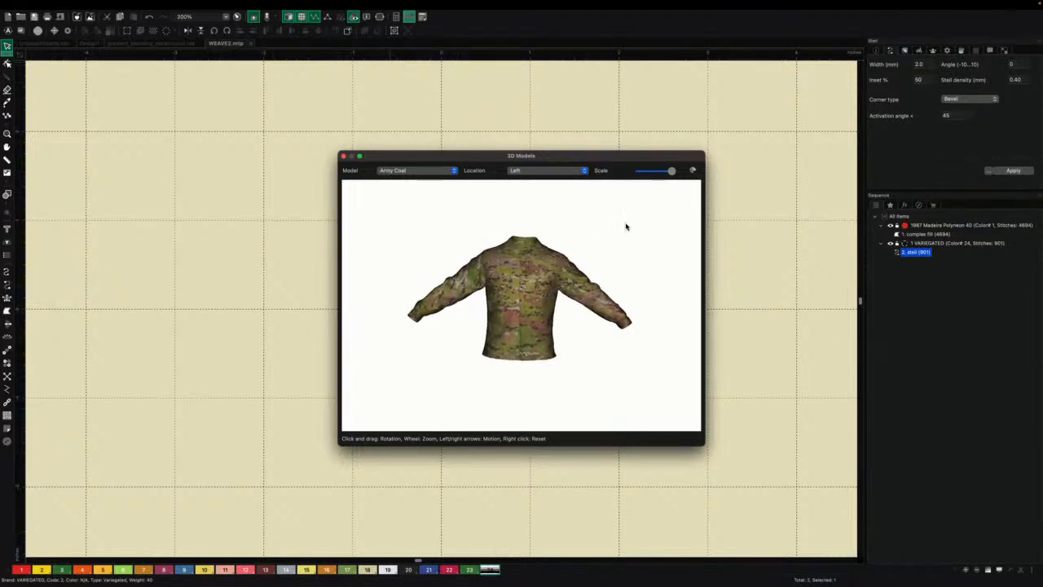
pyautogui.moveTo(532, 283)
pyautogui.mouseDown()
pyautogui.moveTo(580, 303)
pyautogui.moveTo(515, 295)
pyautogui.mouseUp()
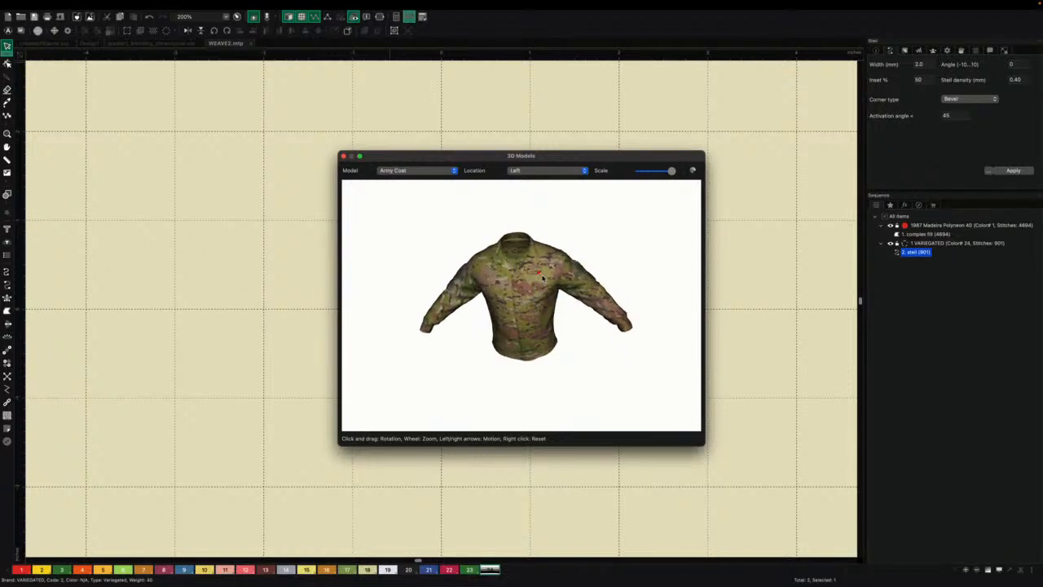
pyautogui.scroll(-4, 548, 273)
pyautogui.scroll(4, 548, 273)
pyautogui.scroll(6, 548, 274)
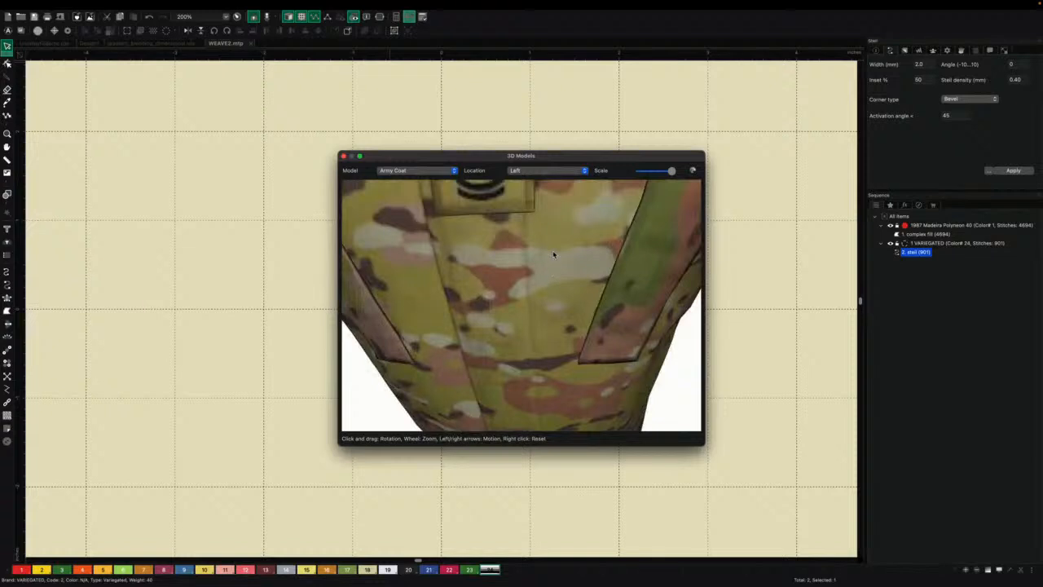
pyautogui.rightClick(552, 254)
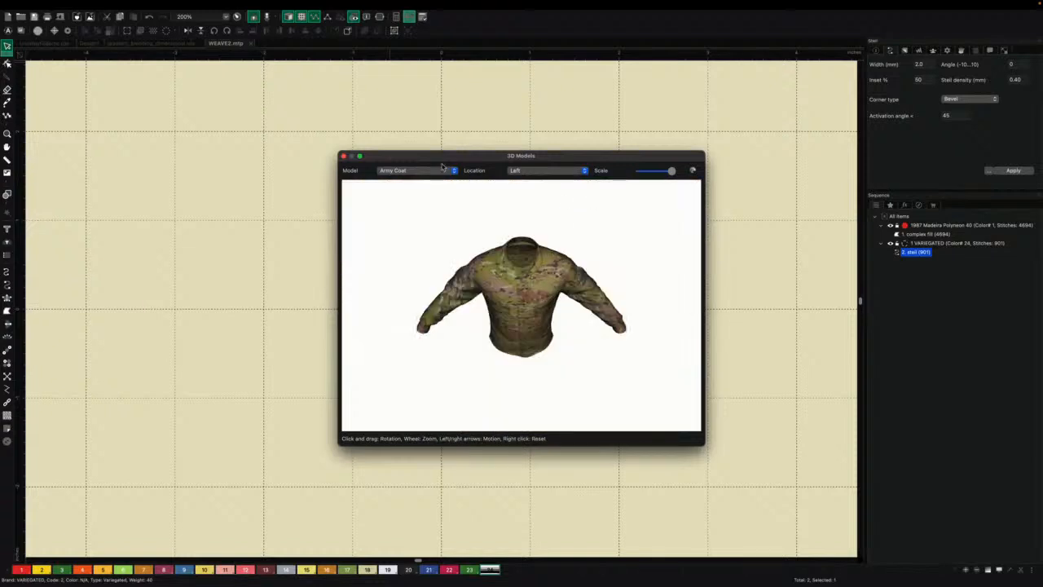
pyautogui.click(343, 156)
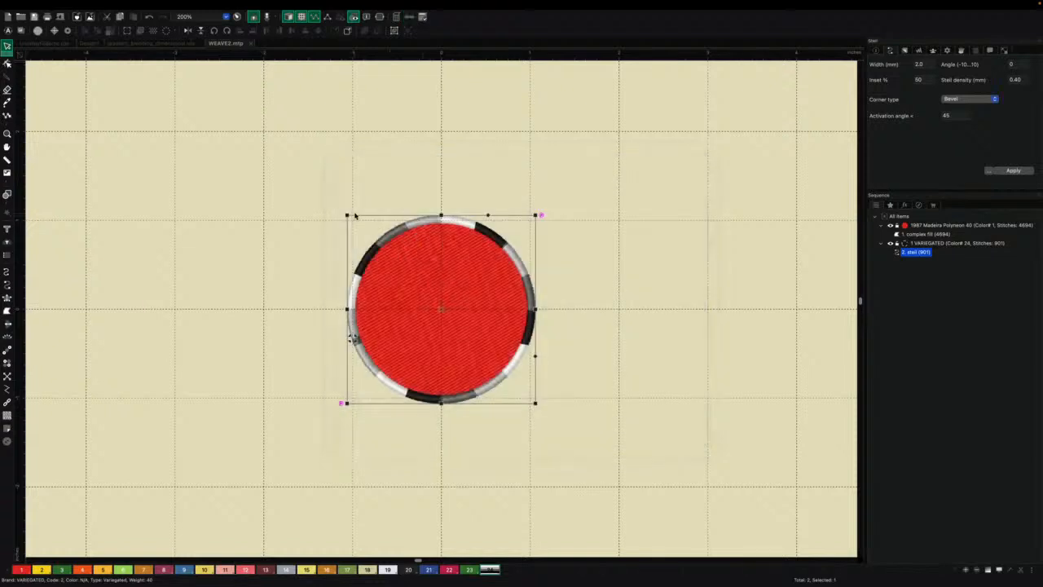
# Step: Enlarge the steil border and the red complex fill from their upper-left corners to about 3.83 inches in diameter
pyautogui.moveTo(345, 214); pyautogui.dragTo(163, 81)
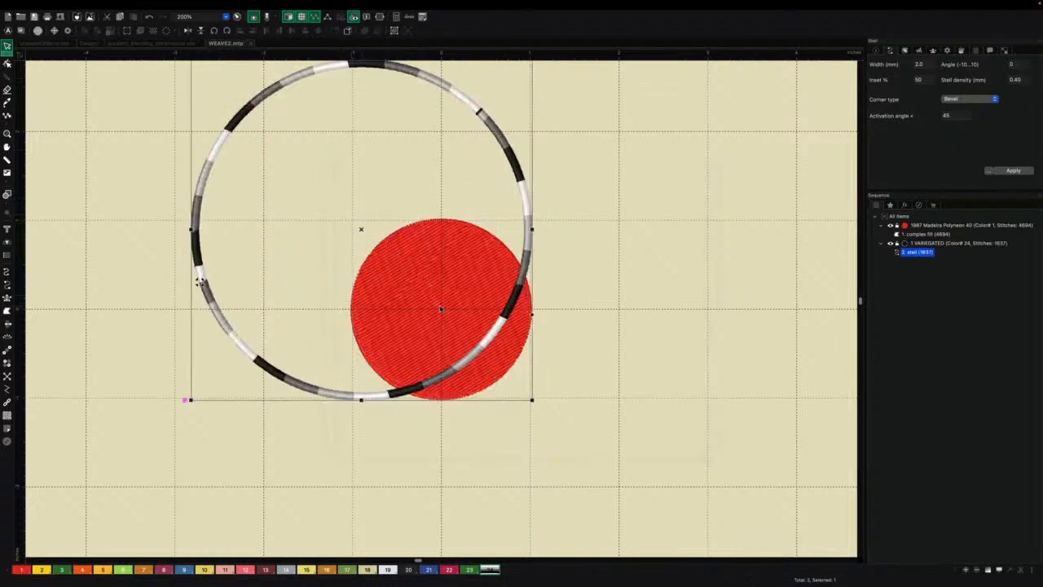
pyautogui.click(415, 285)
pyautogui.moveTo(349, 219); pyautogui.dragTo(207, 56)
pyautogui.scroll(6, 286, 228)
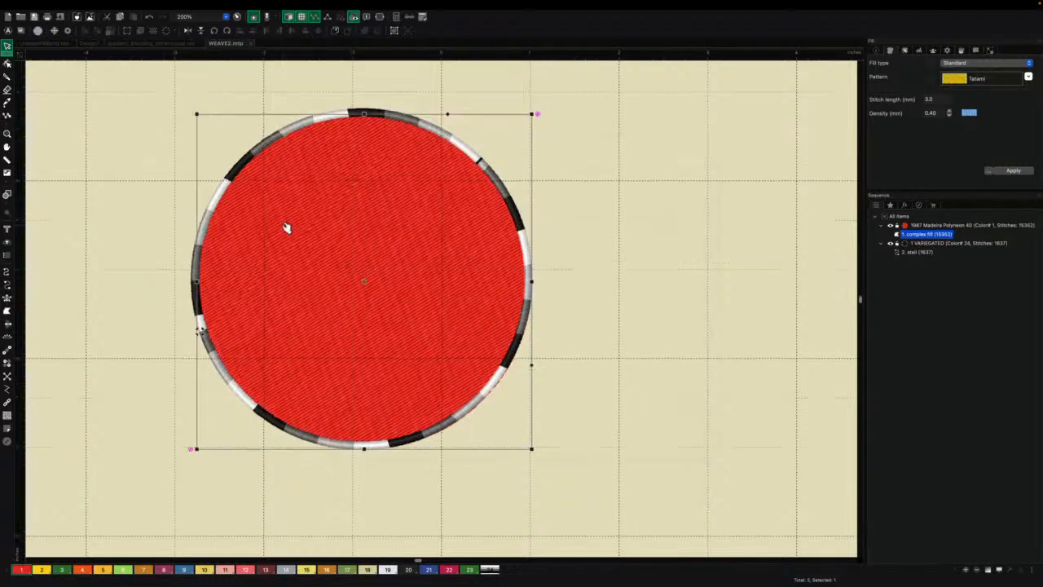
# Step: Select both the fill and the border and set their width to 4 inches with the aspect ratio maintained
pyautogui.hscroll(-5, 337, 250)
pyautogui.moveTo(234, 129); pyautogui.dragTo(657, 351)
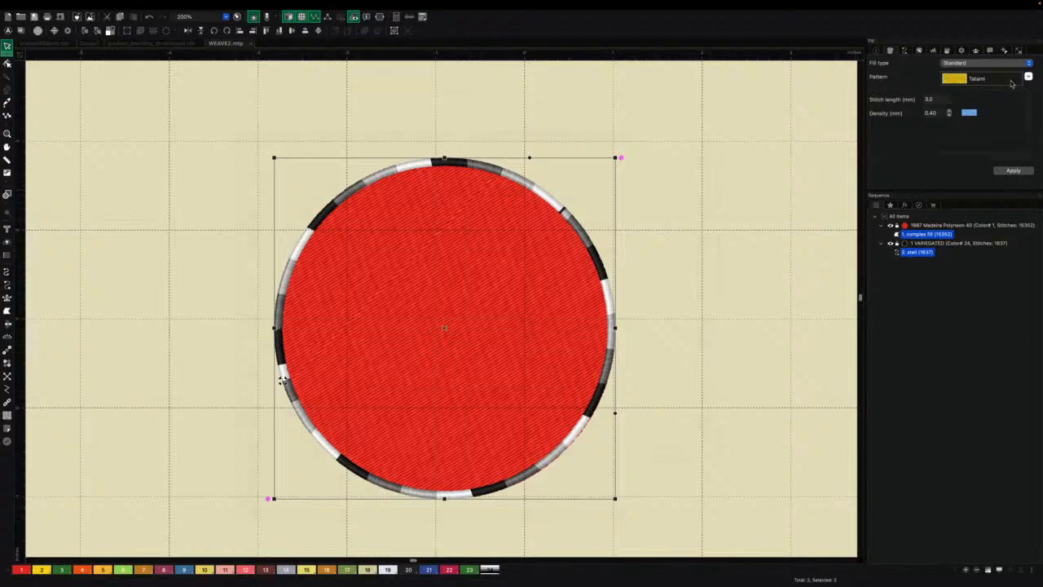
pyautogui.click(1019, 51)
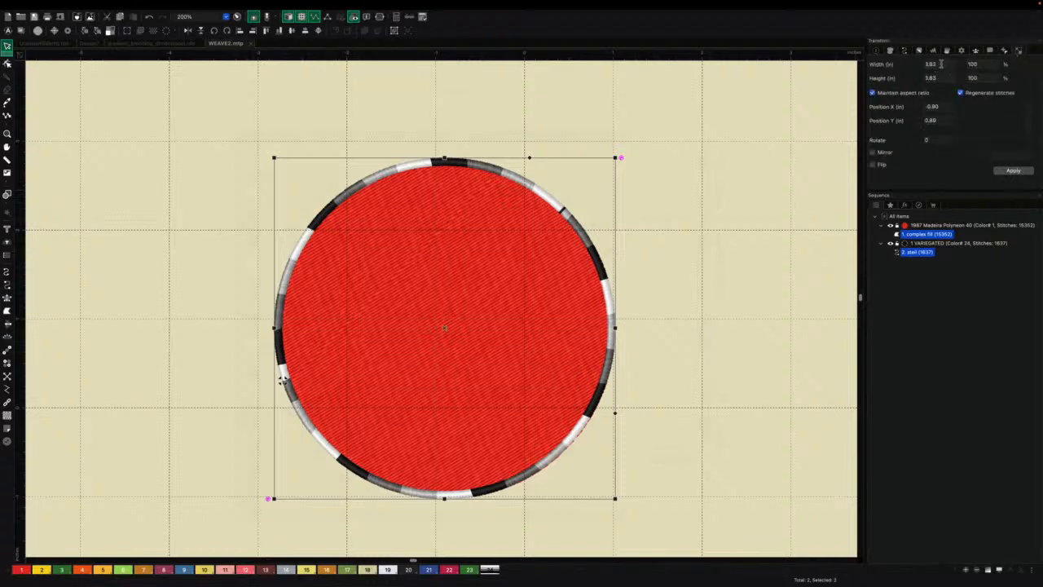
pyautogui.doubleClick(942, 63)
pyautogui.write('7')
pyautogui.press('BackSpace')
pyautogui.write('4')
pyautogui.press('Return')
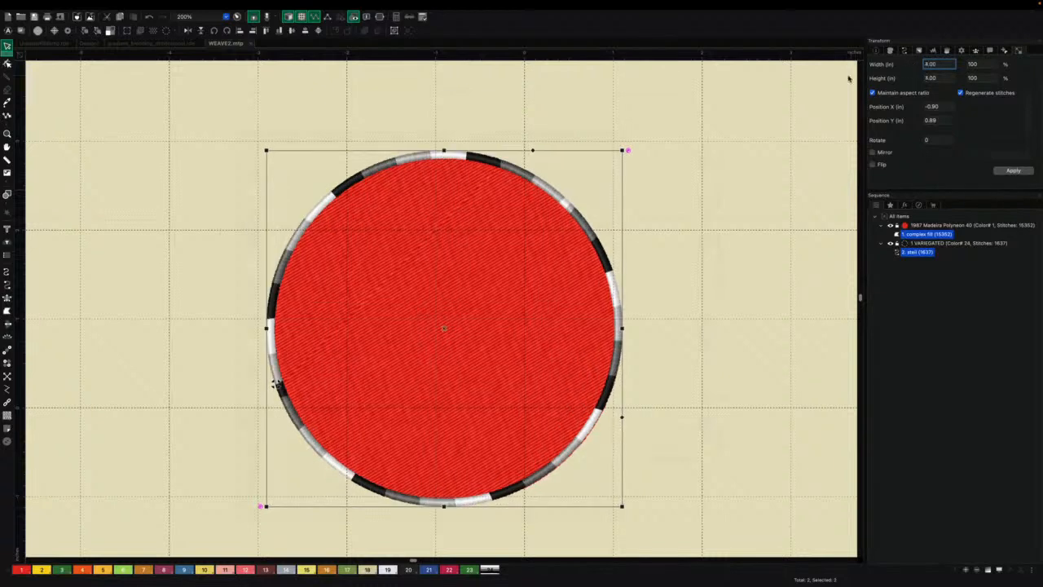
# Step: Preview the resized design on the Army Coat 3D model, inspect the coat front up close and reset the model view
pyautogui.click(410, 17)
pyautogui.moveTo(518, 303); pyautogui.dragTo(536, 273)
pyautogui.scroll(-3, 535, 272)
pyautogui.scroll(3, 531, 282)
pyautogui.scroll(5, 532, 281)
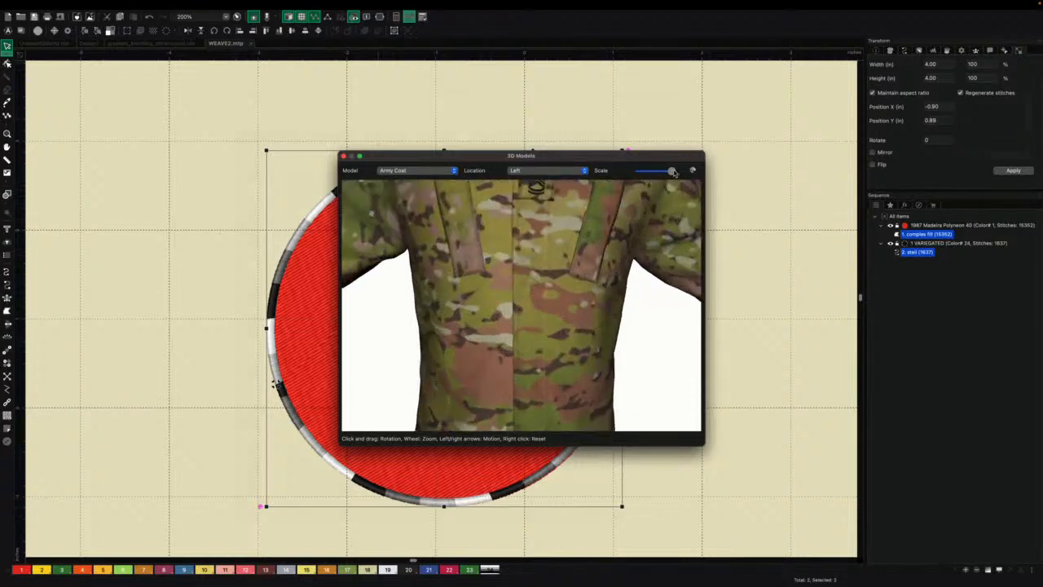
pyautogui.moveTo(563, 236); pyautogui.dragTo(557, 258)
pyautogui.rightClick(557, 258)
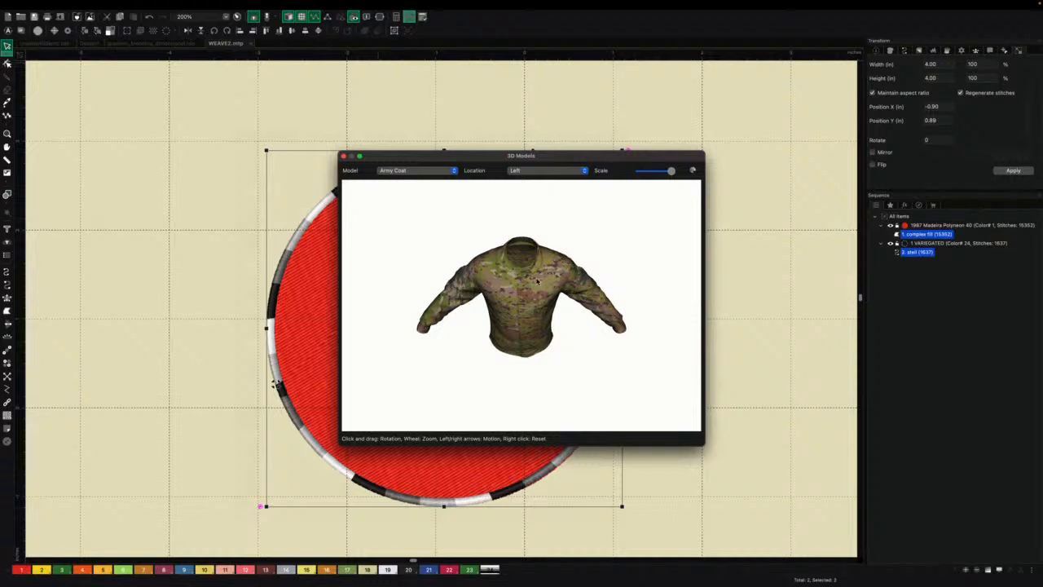
# Step: Preview the design on the front of the Cap model, rotate the cap and slightly reduce the design scale
pyautogui.click(434, 172)
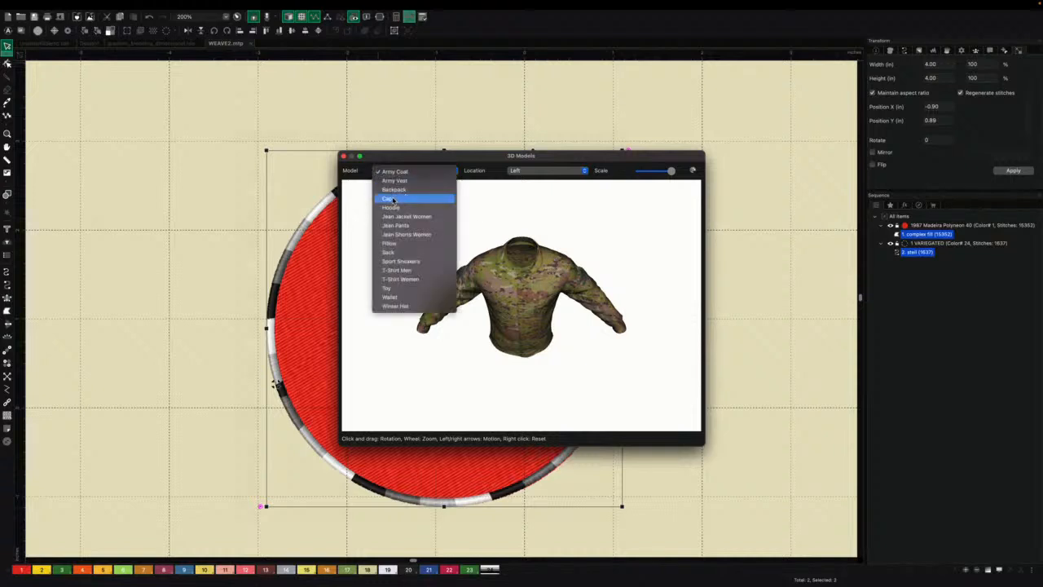
pyautogui.click(393, 201)
pyautogui.moveTo(529, 296)
pyautogui.mouseDown()
pyautogui.moveTo(506, 287)
pyautogui.moveTo(530, 283)
pyautogui.mouseUp()
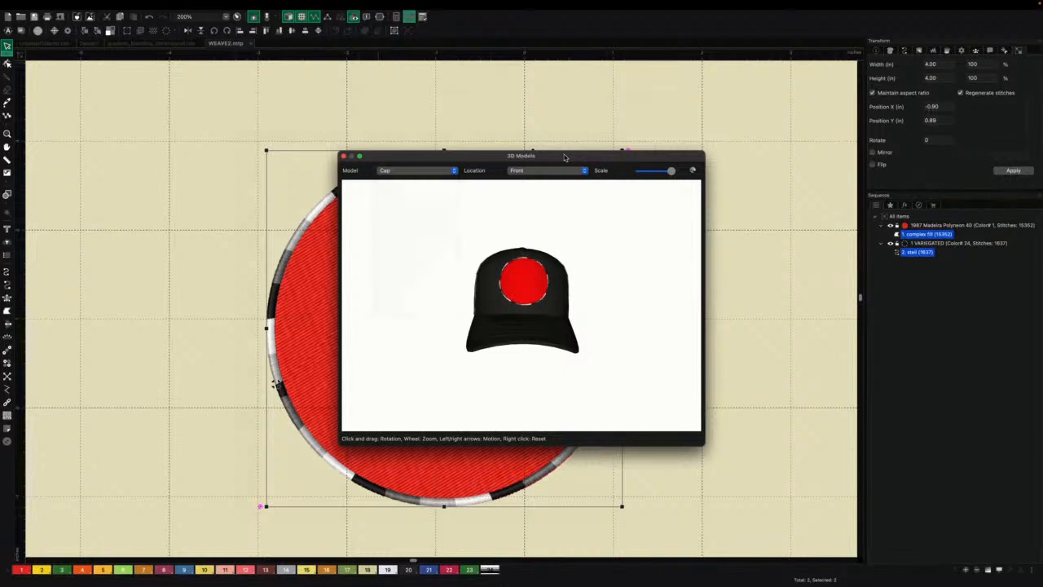
pyautogui.moveTo(541, 300)
pyautogui.mouseDown()
pyautogui.moveTo(526, 287)
pyautogui.moveTo(549, 283)
pyautogui.mouseUp()
pyautogui.moveTo(674, 174)
pyautogui.mouseDown()
pyautogui.moveTo(646, 173)
pyautogui.moveTo(670, 174)
pyautogui.mouseUp()
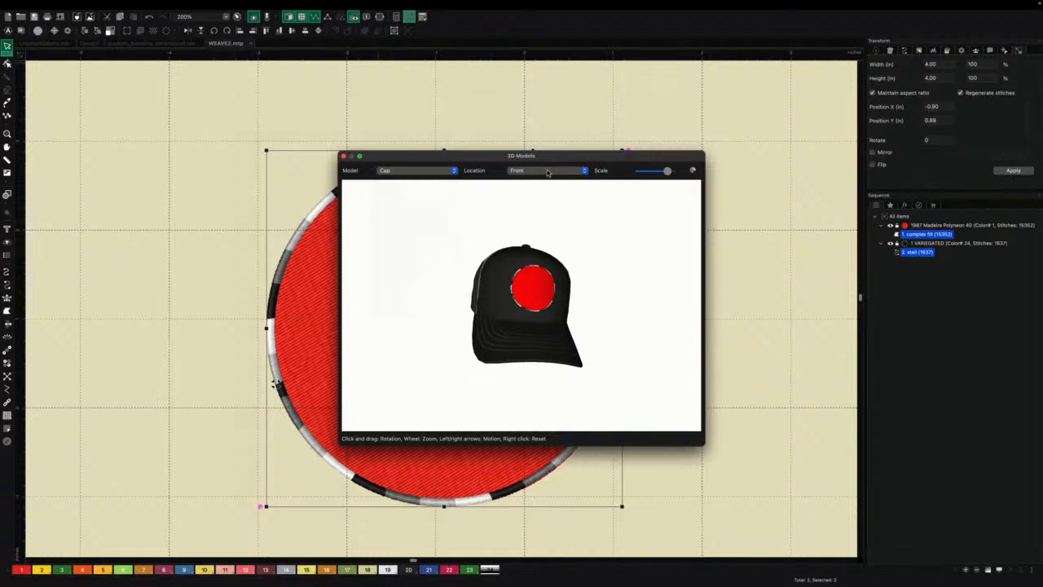
# Step: Preview the design at the cap's Left location and at its Left - Bottom location
pyautogui.click(547, 172)
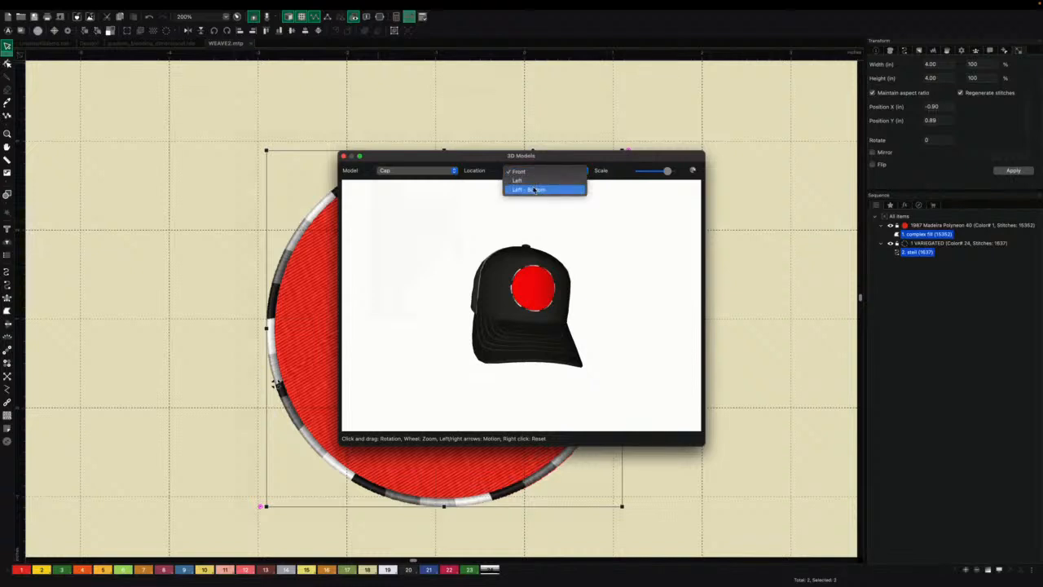
pyautogui.click(525, 180)
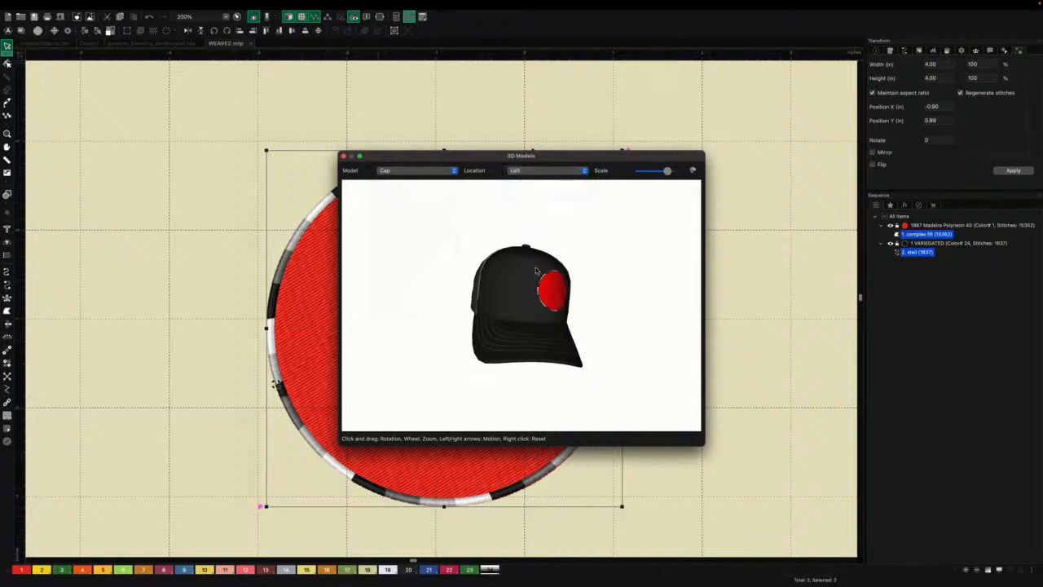
pyautogui.click(533, 170)
pyautogui.click(531, 182)
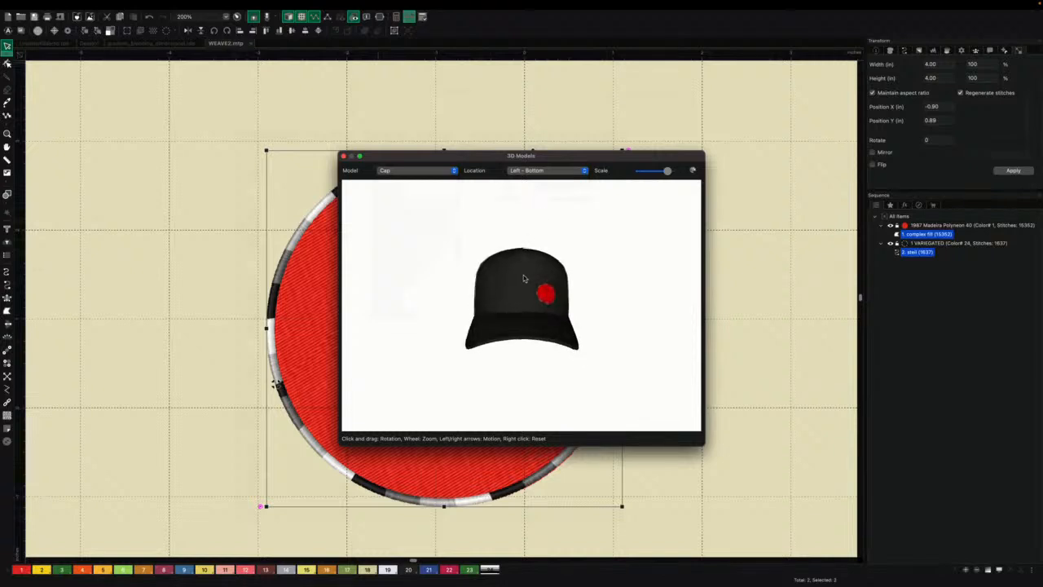
# Step: Switch the 3D model to Hoodie, place the design at the Back location and raise its scale to the maximum
pyautogui.click(443, 172)
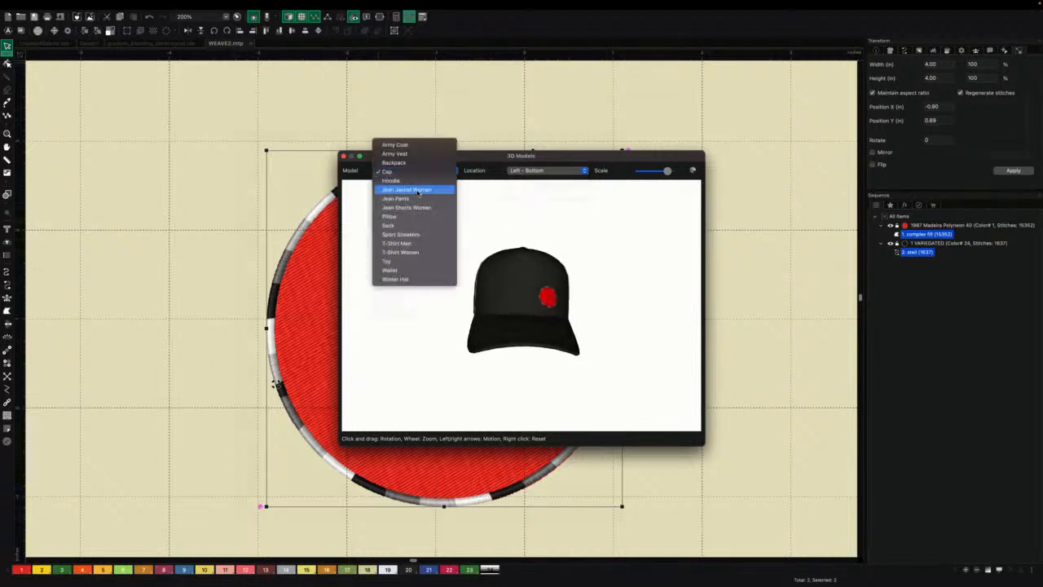
pyautogui.click(395, 181)
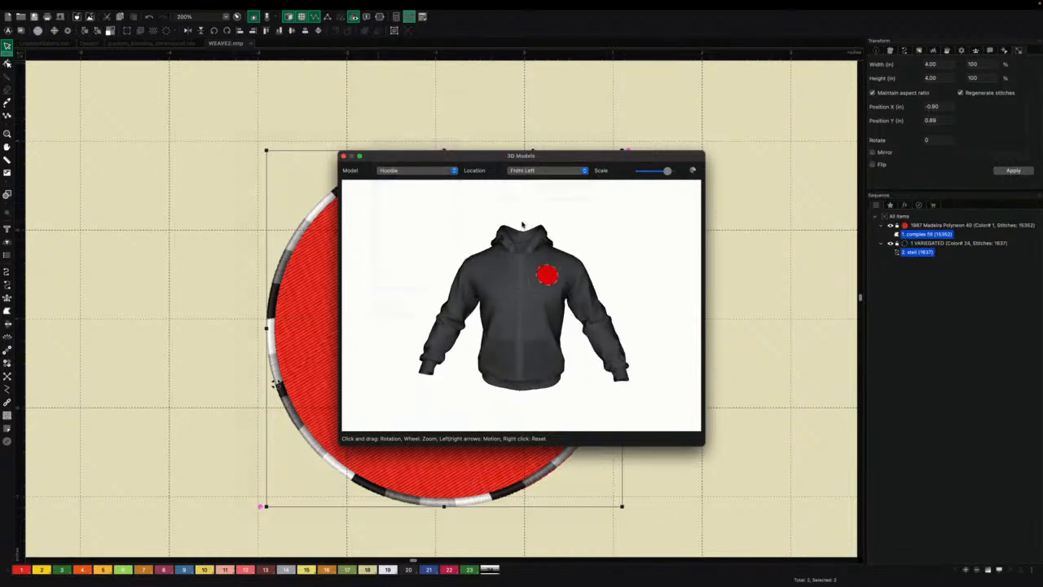
pyautogui.click(534, 172)
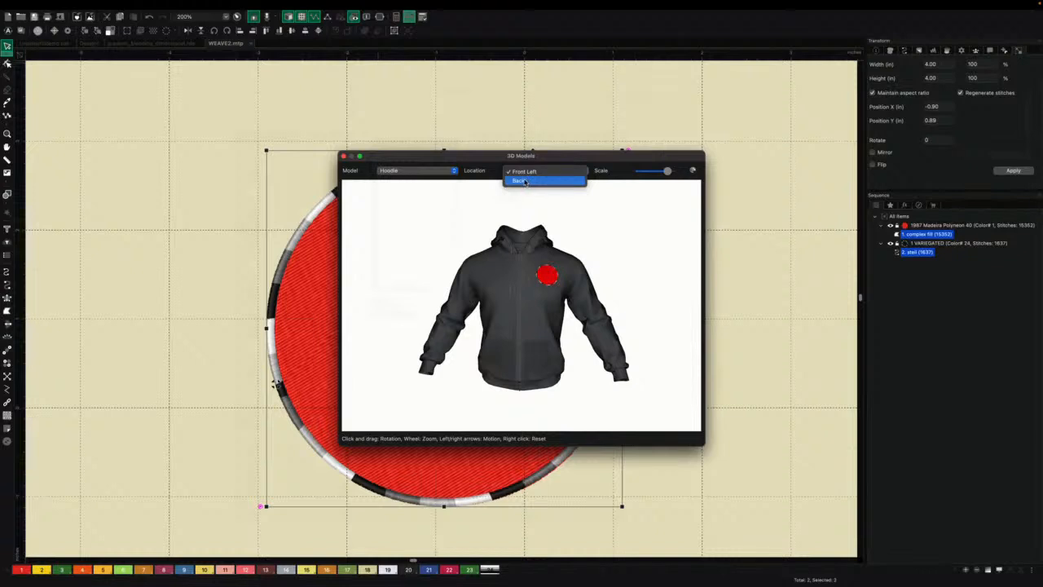
pyautogui.click(526, 182)
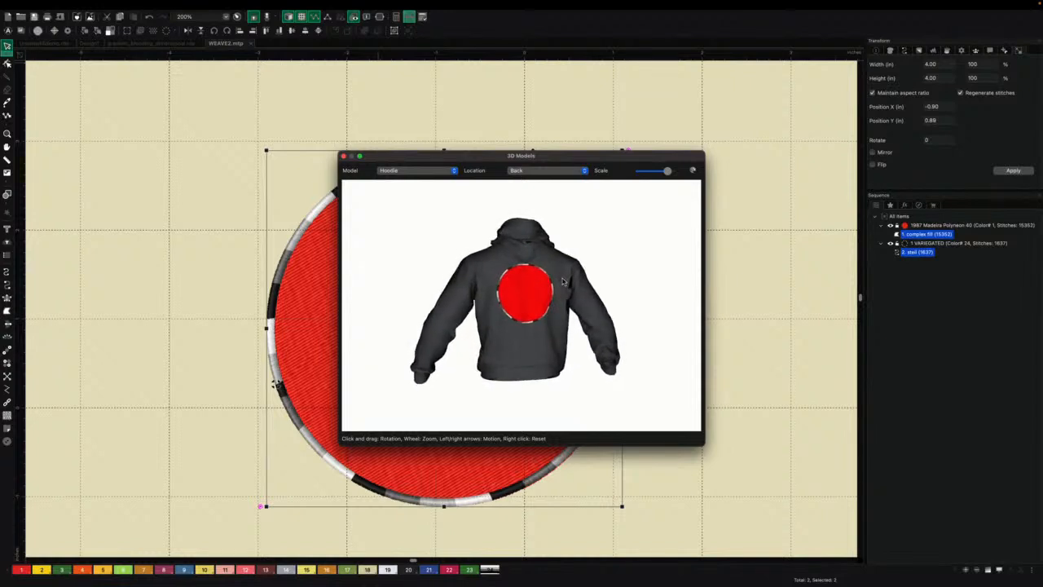
pyautogui.moveTo(667, 171)
pyautogui.mouseDown()
pyautogui.moveTo(643, 169)
pyautogui.moveTo(664, 170)
pyautogui.mouseUp()
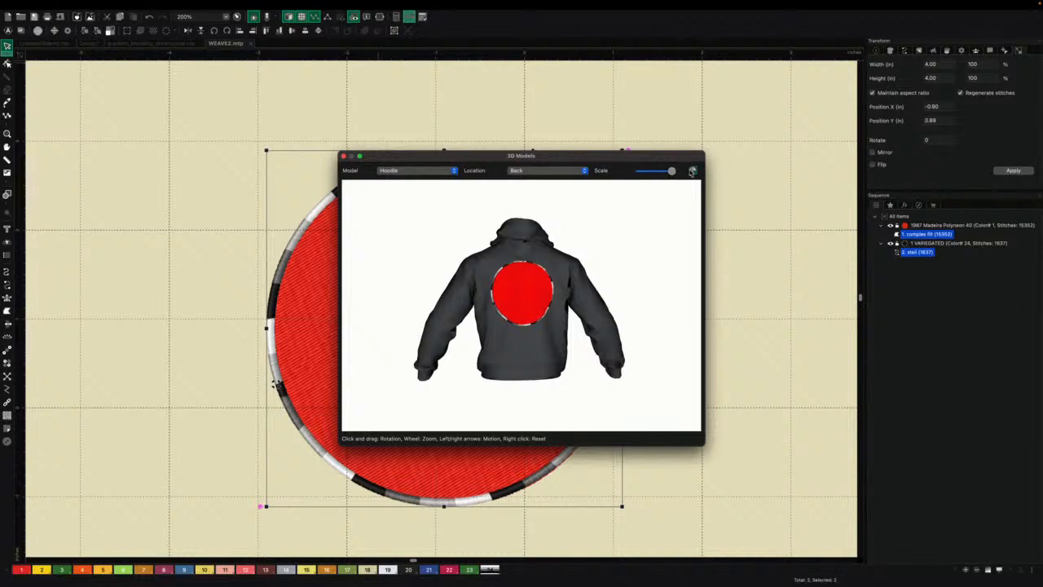
# Step: Recolor the hoodie model with the custom color #641449
pyautogui.click(693, 171)
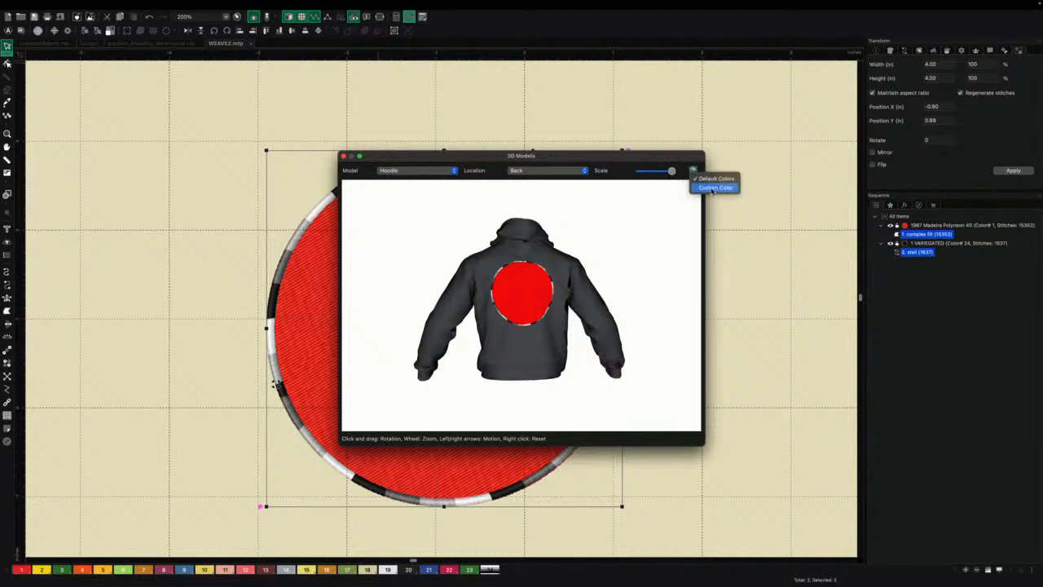
pyautogui.click(716, 188)
pyautogui.click(527, 233)
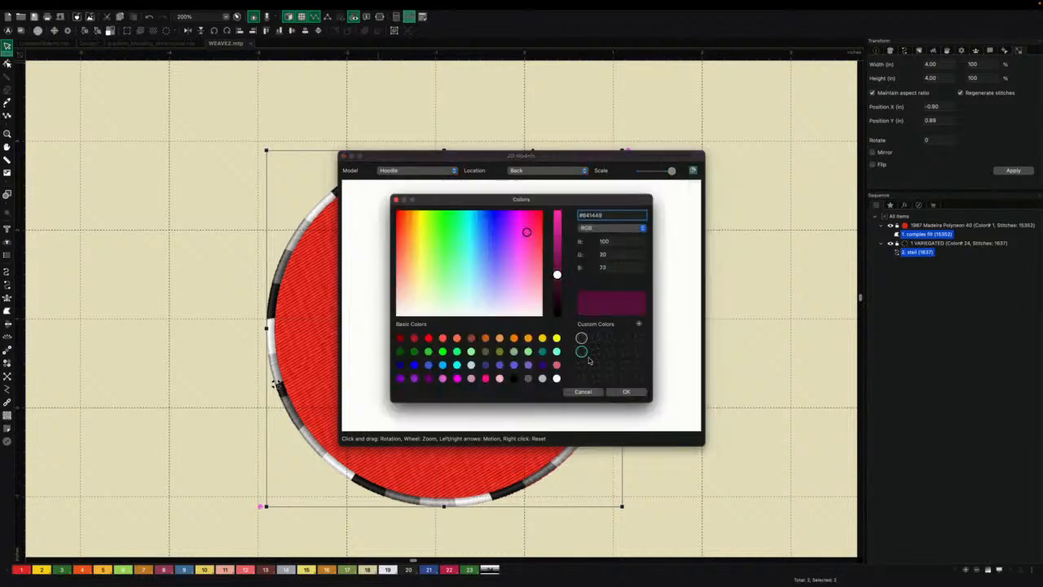
pyautogui.click(625, 392)
# Step: Set the design location on the recolored hoodie to Back and rotate the model to inspect the placement
pyautogui.moveTo(542, 314); pyautogui.dragTo(471, 304)
pyautogui.click(528, 174)
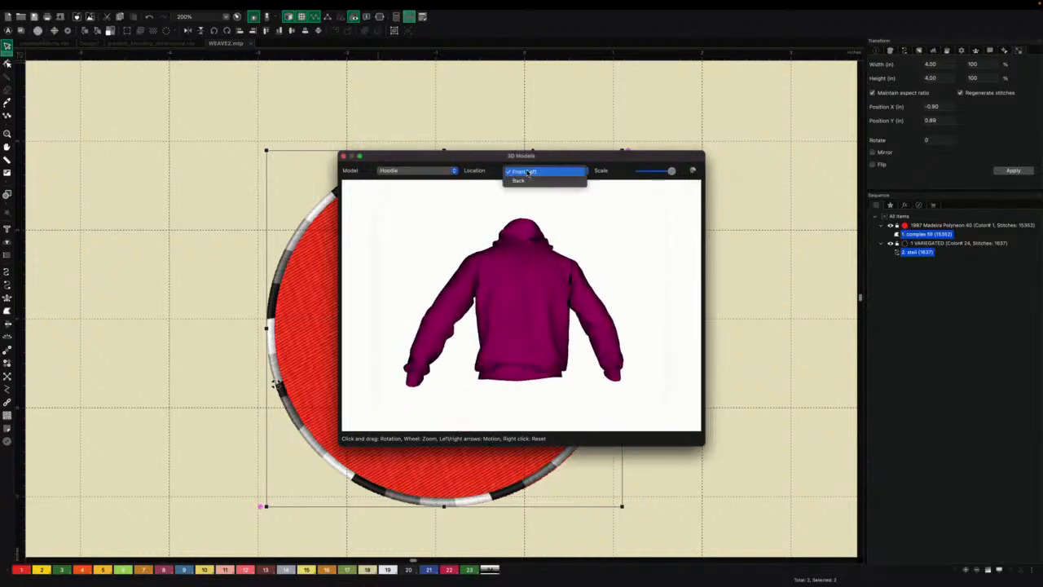
pyautogui.click(527, 187)
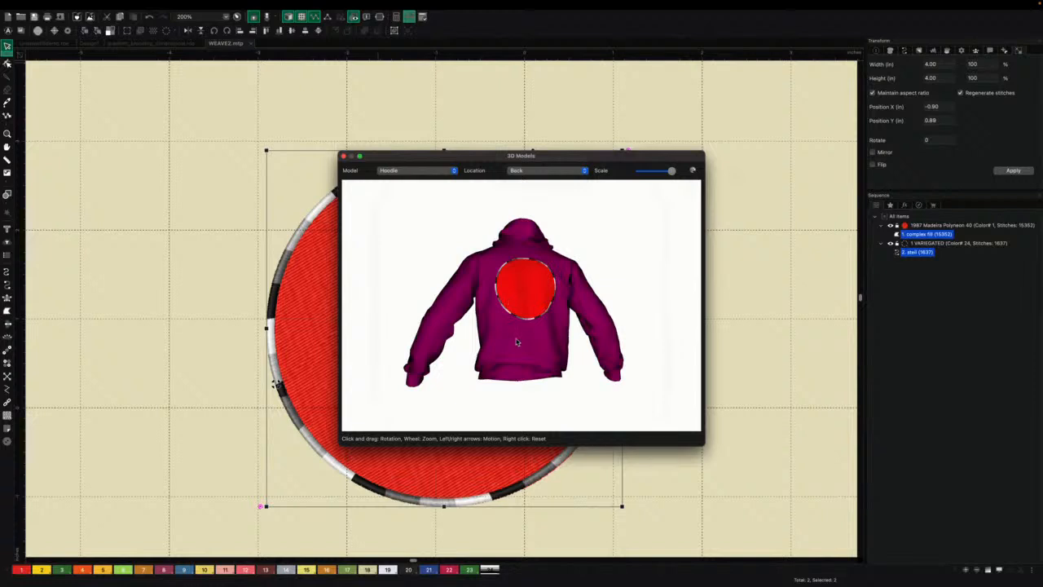
pyautogui.moveTo(516, 338)
pyautogui.mouseDown()
pyautogui.moveTo(534, 343)
pyautogui.moveTo(507, 348)
pyautogui.mouseUp()
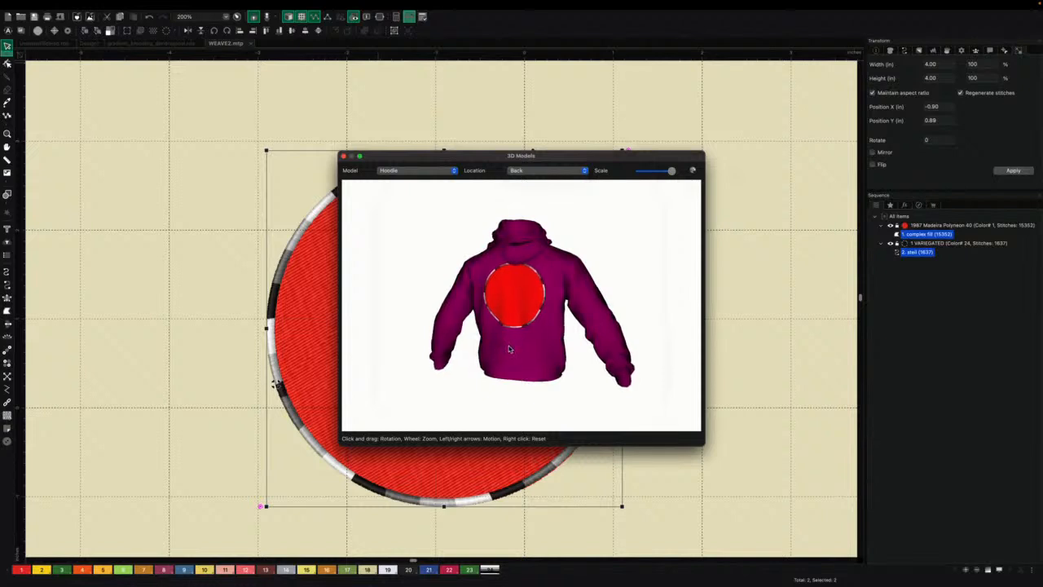
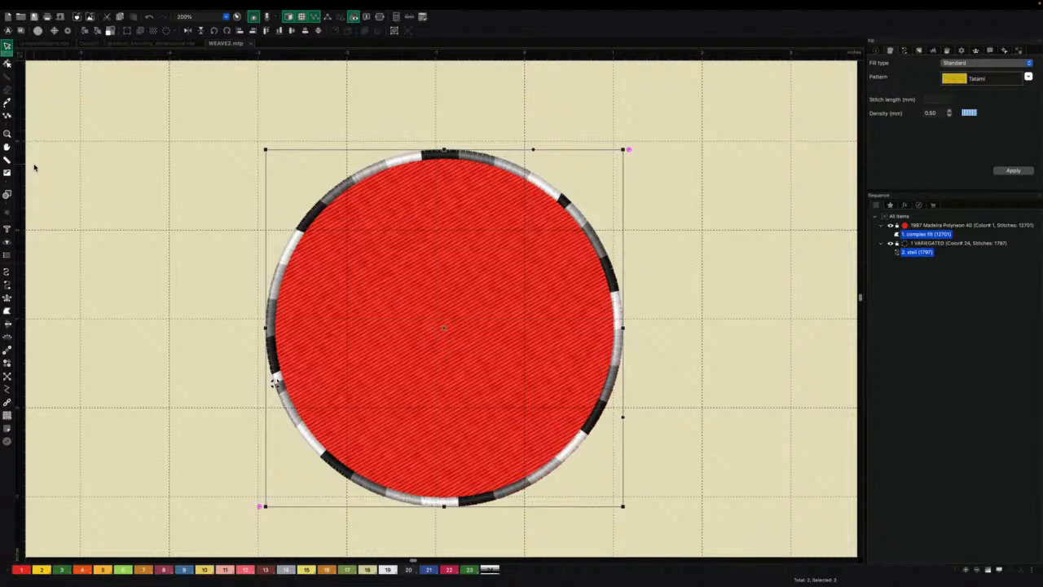
pyautogui.click(661, 185)
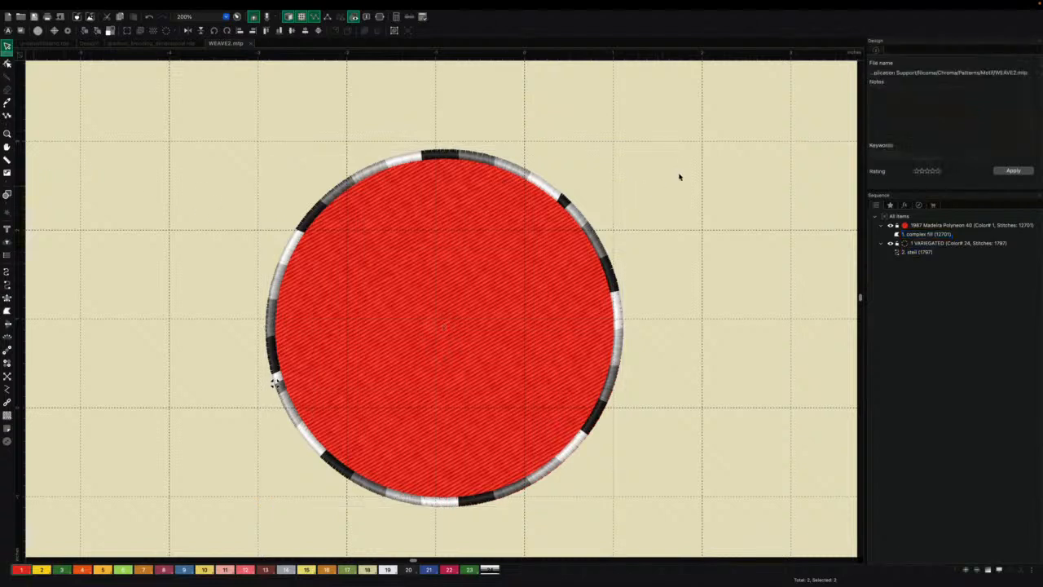
pyautogui.click(420, 275)
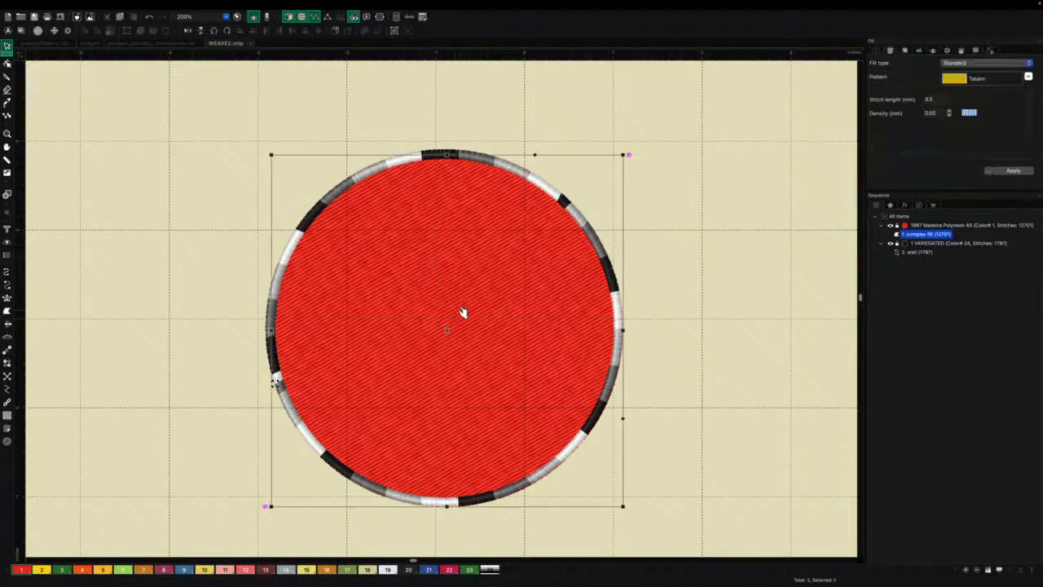
pyautogui.click(524, 288)
pyautogui.click(292, 146)
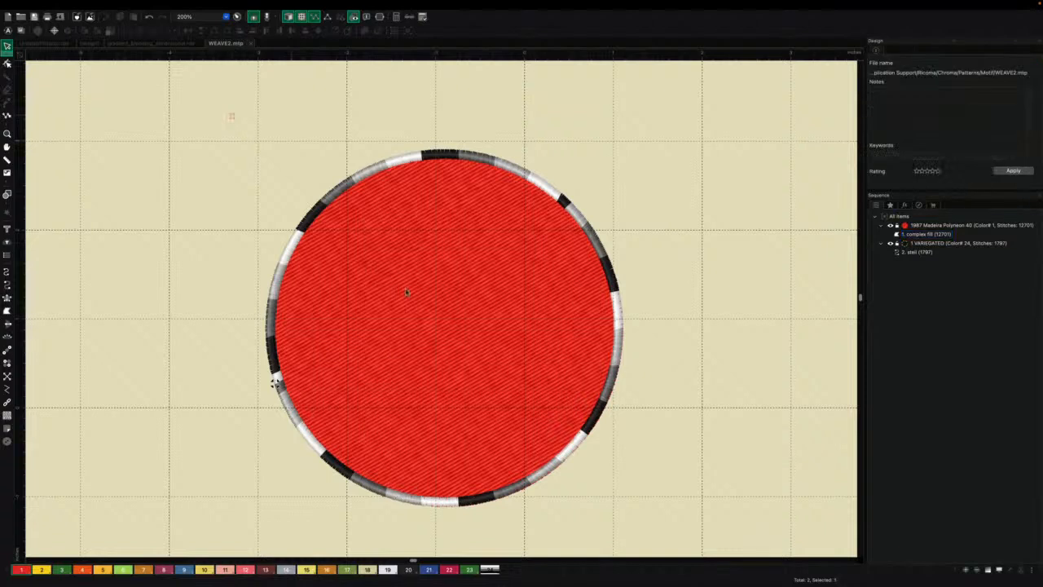
pyautogui.moveTo(230, 114); pyautogui.dragTo(634, 512)
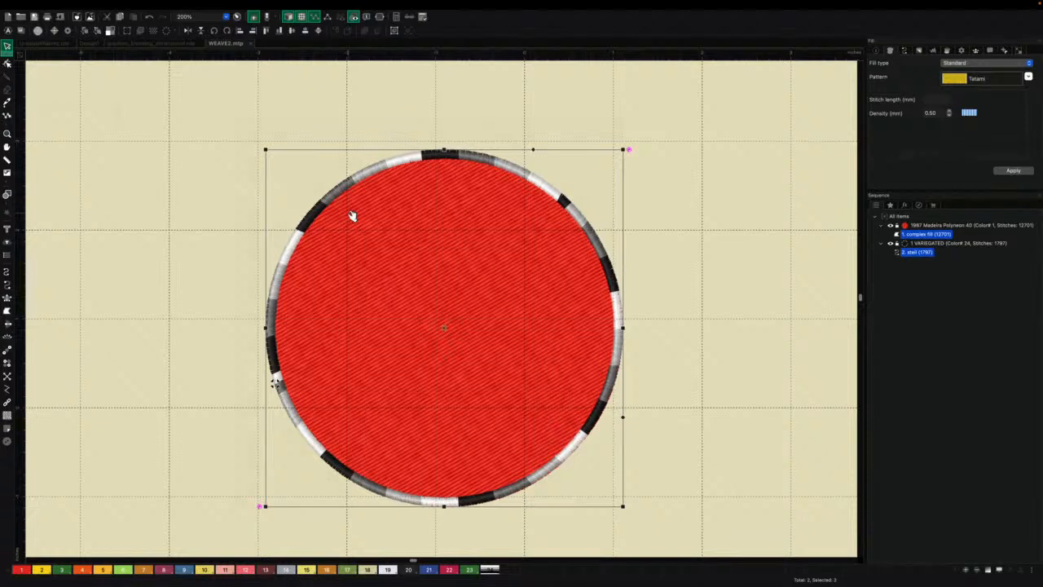
pyautogui.click(625, 256)
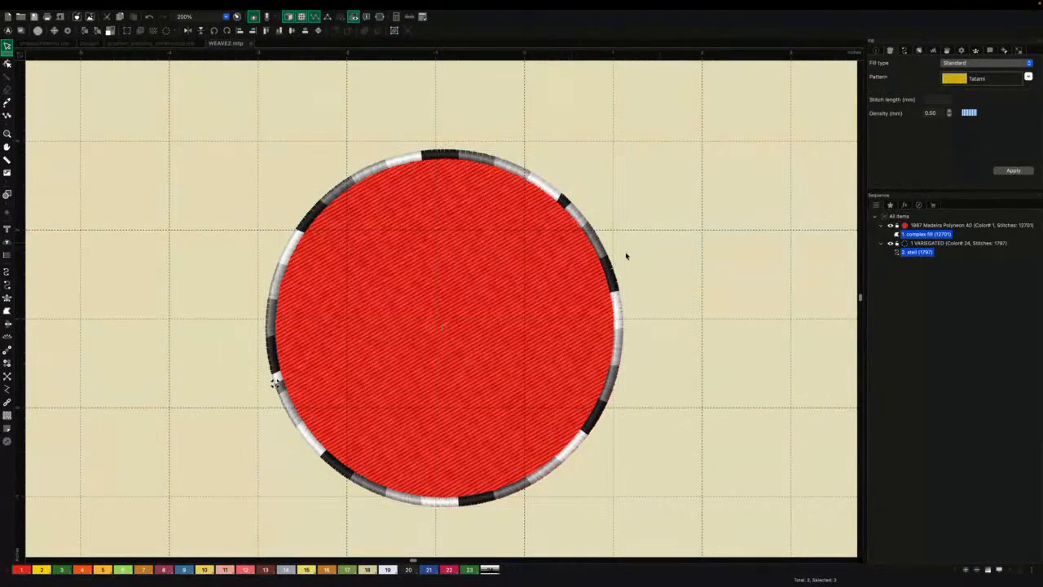
# Step: Select the red complex fill and erase a freehand five-pointed star from its middle with the Eraser tool
pyautogui.click(477, 271)
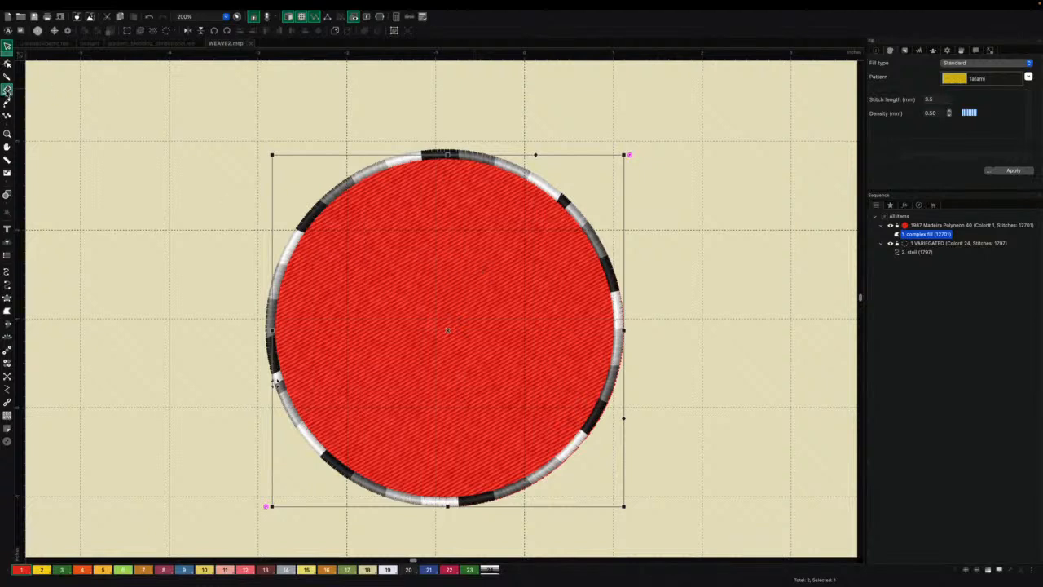
pyautogui.click(6, 90)
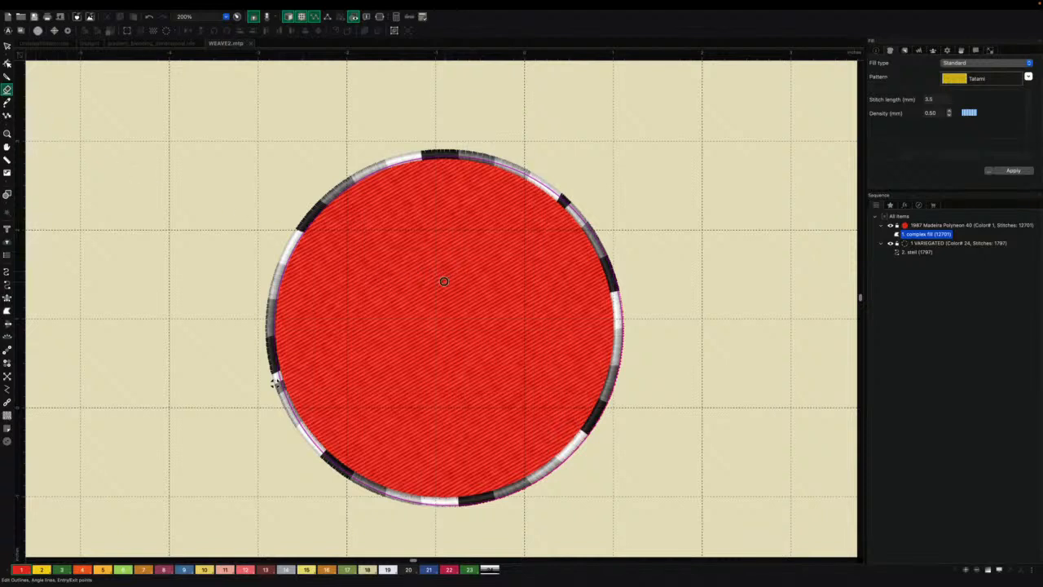
pyautogui.scroll(-3, 275, 383)
pyautogui.scroll(5, 277, 379)
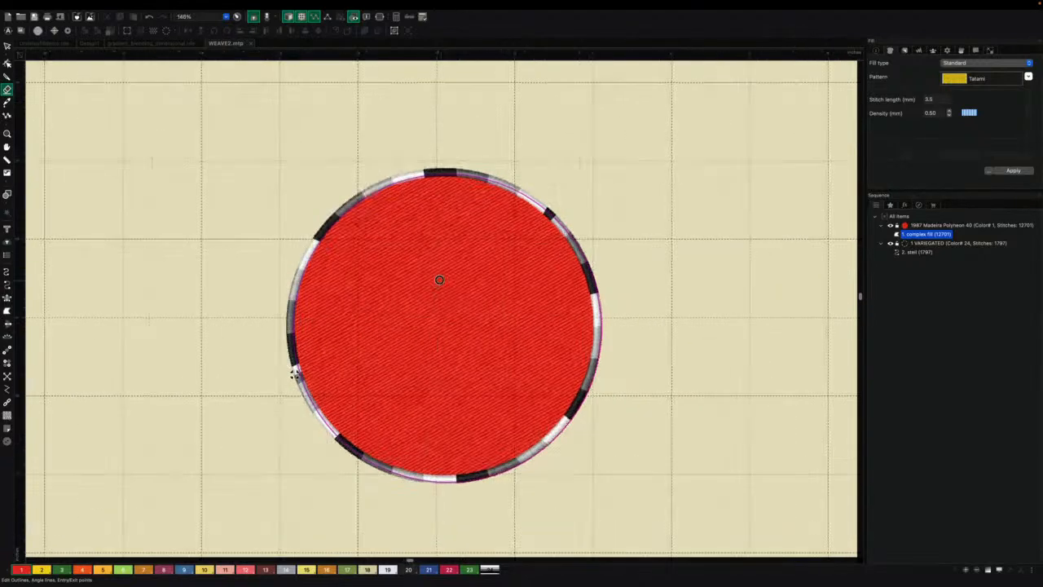
pyautogui.scroll(4, 265, 387)
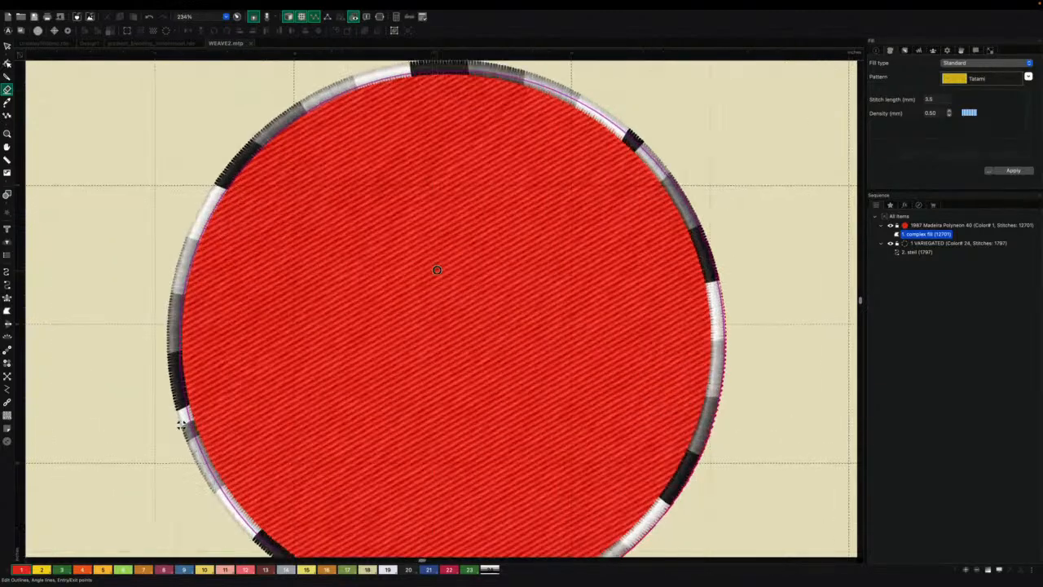
pyautogui.scroll(-3, 155, 436)
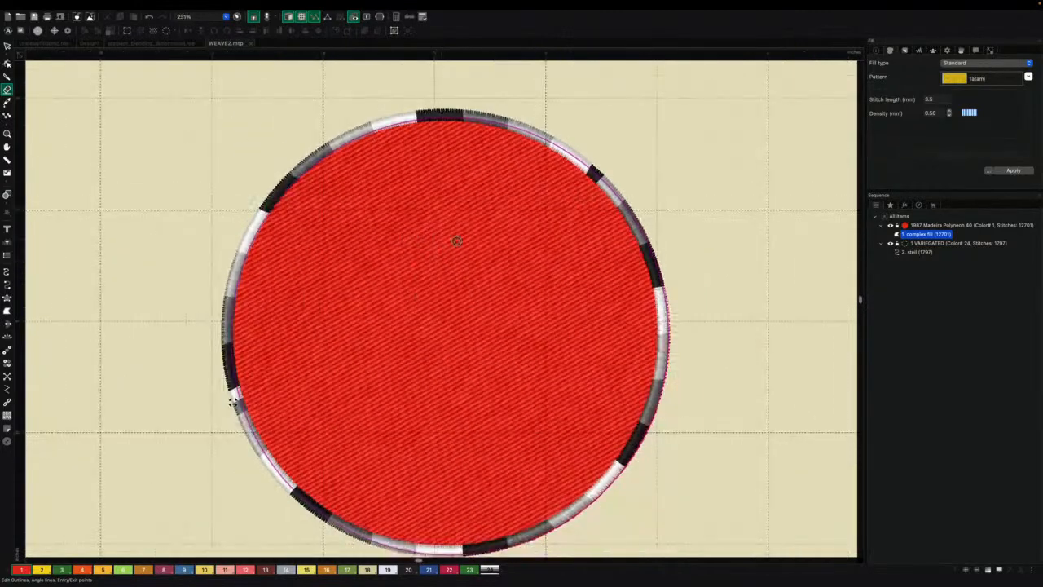
pyautogui.scroll(1, 234, 401)
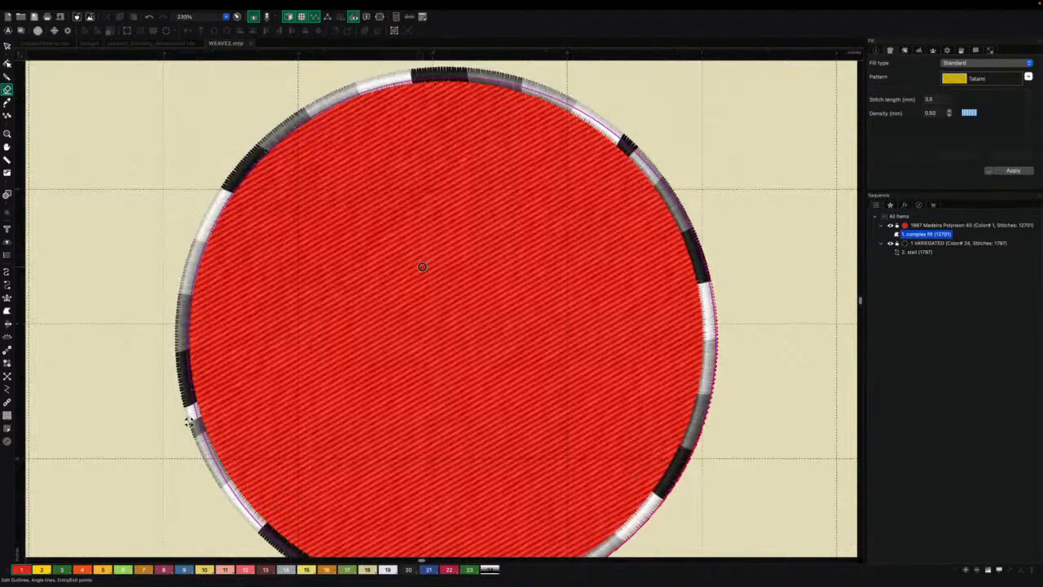
pyautogui.scroll(-1, 422, 265)
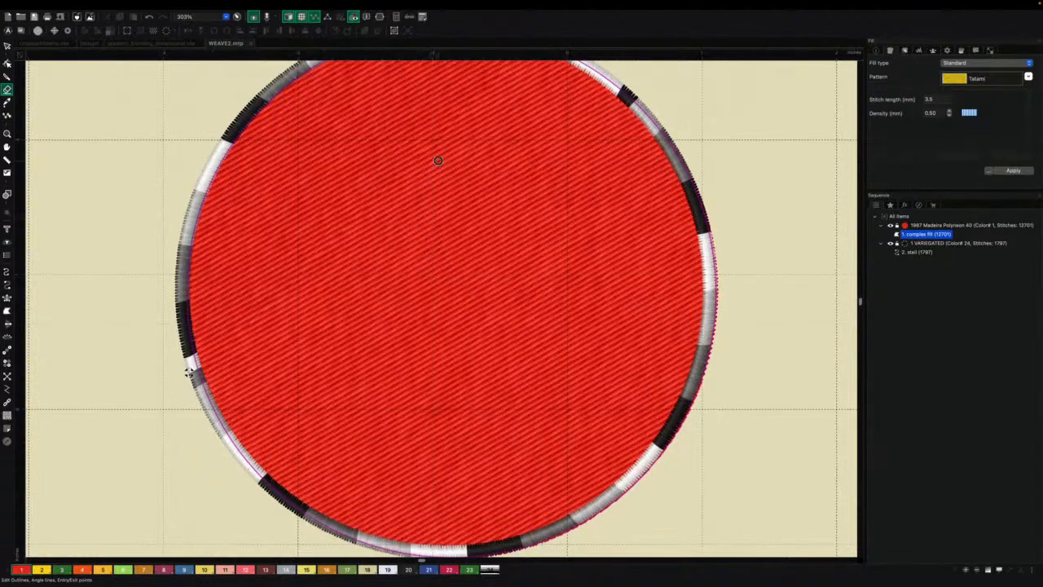
pyautogui.moveTo(440, 160)
pyautogui.mouseDown()
pyautogui.moveTo(406, 244)
pyautogui.moveTo(310, 259)
pyautogui.moveTo(371, 297)
pyautogui.moveTo(365, 375)
pyautogui.mouseUp()
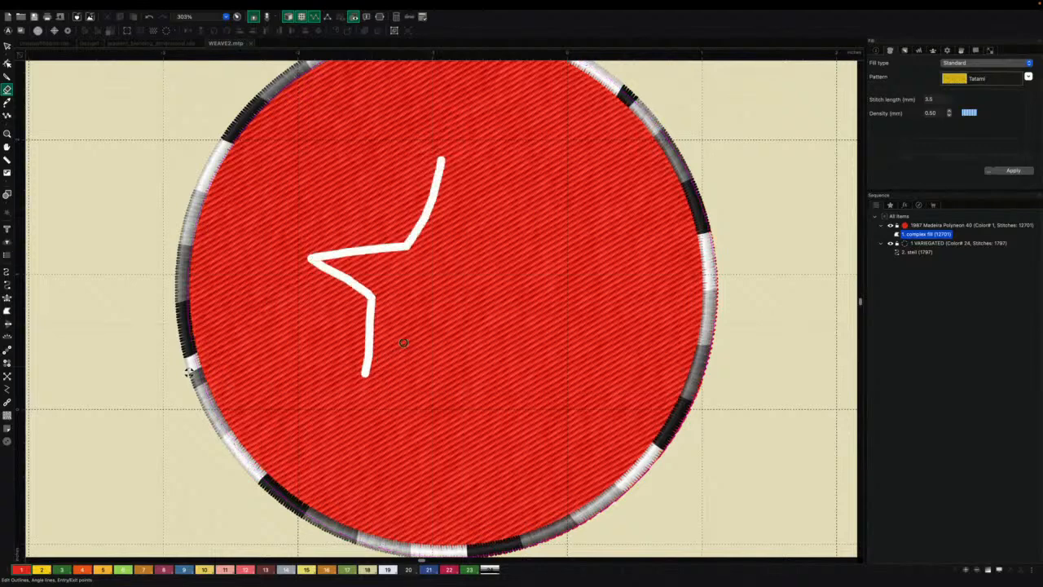
pyautogui.moveTo(404, 342)
pyautogui.mouseDown()
pyautogui.moveTo(441, 309)
pyautogui.moveTo(489, 381)
pyautogui.moveTo(484, 291)
pyautogui.moveTo(559, 228)
pyautogui.moveTo(478, 239)
pyautogui.moveTo(442, 163)
pyautogui.mouseUp()
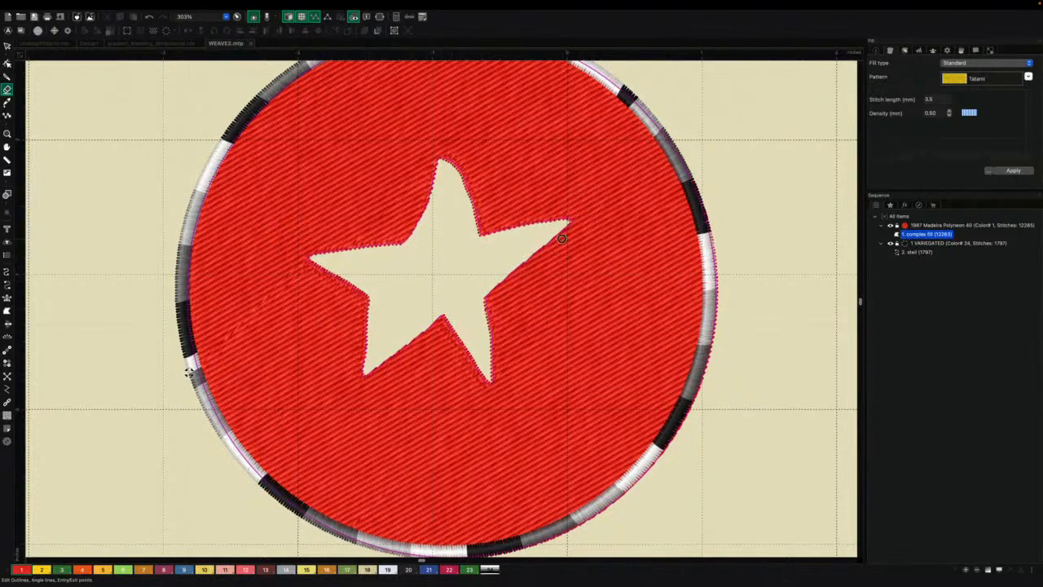
# Step: Erase five short rays around the star cutout in the red fill
pyautogui.scroll(-5, 562, 238)
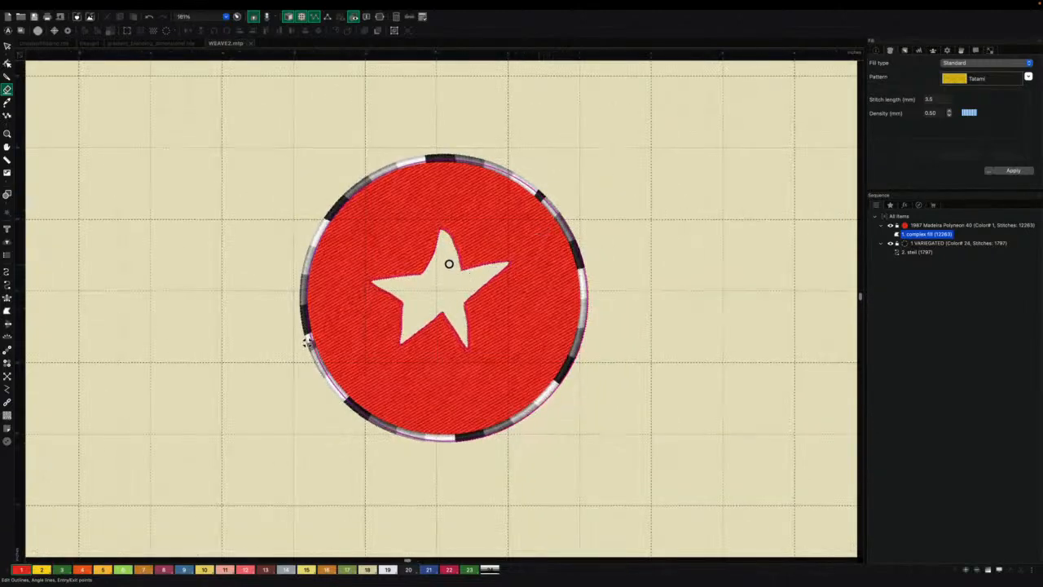
pyautogui.moveTo(414, 259)
pyautogui.mouseDown()
pyautogui.moveTo(393, 235)
pyautogui.moveTo(415, 263)
pyautogui.moveTo(492, 240)
pyautogui.moveTo(471, 263)
pyautogui.mouseUp()
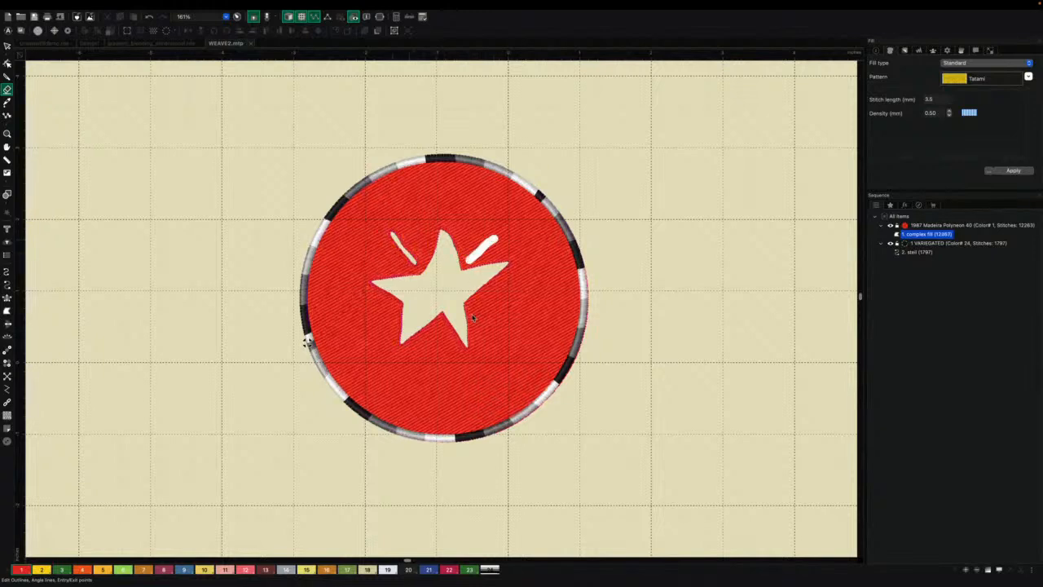
pyautogui.moveTo(501, 319); pyautogui.dragTo(471, 308)
pyautogui.moveTo(471, 308); pyautogui.dragTo(515, 330)
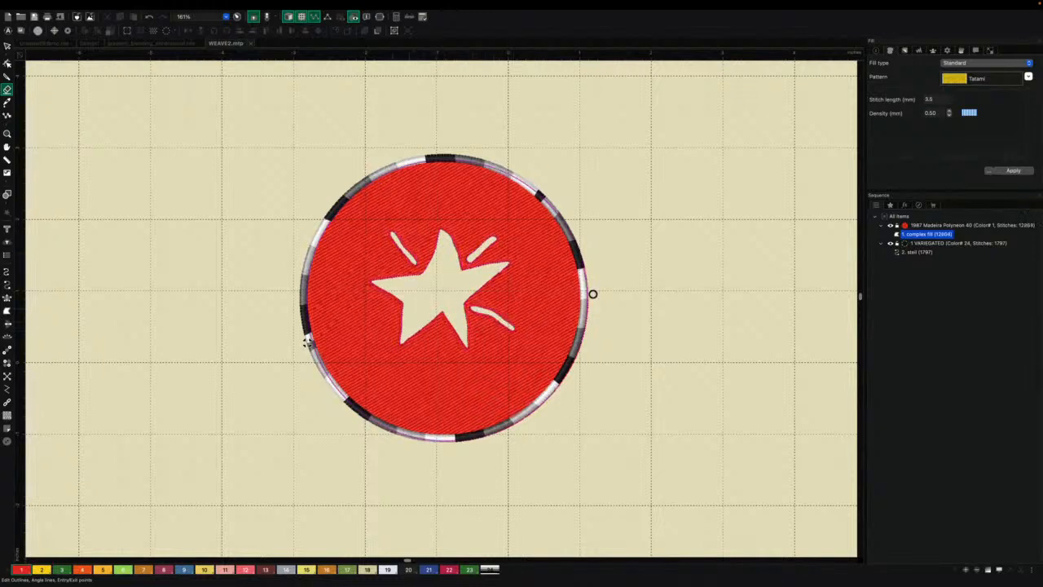
pyautogui.moveTo(591, 291)
pyautogui.mouseDown()
pyautogui.moveTo(586, 303)
pyautogui.moveTo(591, 281)
pyautogui.moveTo(596, 291)
pyautogui.mouseUp()
pyautogui.moveTo(390, 312); pyautogui.dragTo(358, 324)
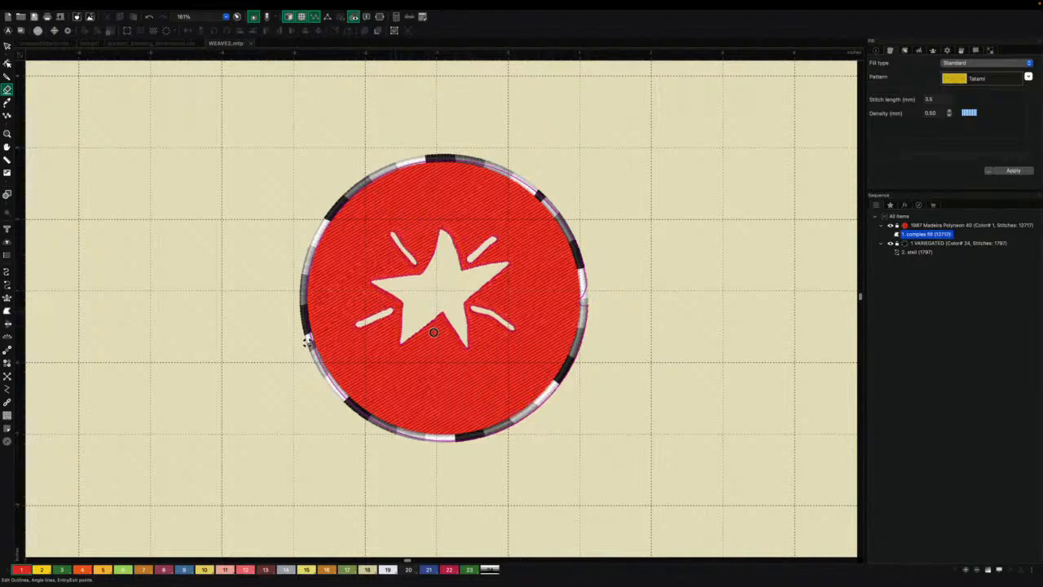
pyautogui.moveTo(438, 331); pyautogui.dragTo(439, 363)
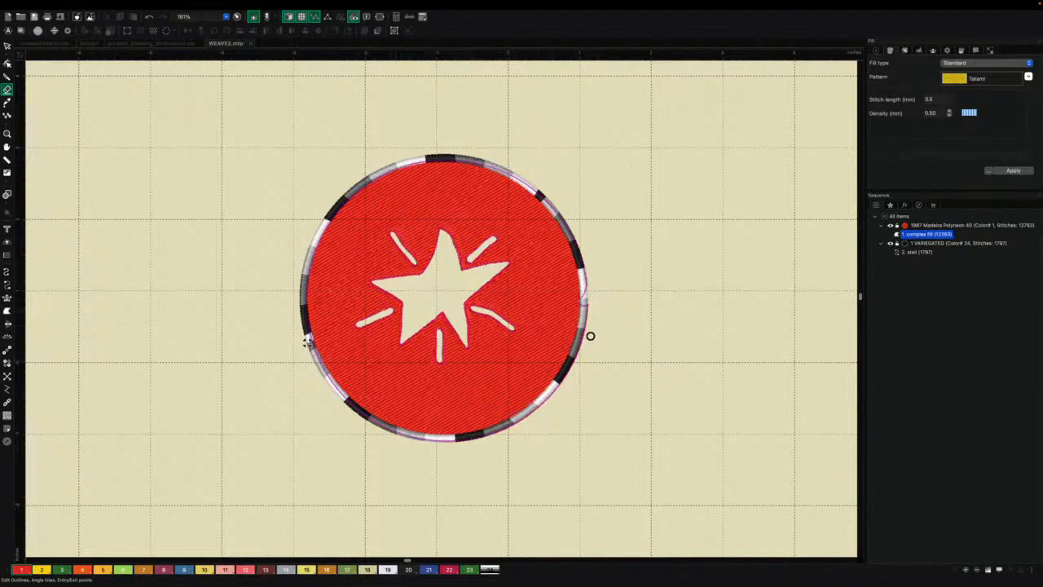
# Step: Undo all the eraser cuts so the red circle is a solid fill
pyautogui.scroll(-2, 596, 314)
pyautogui.scroll(4, 591, 312)
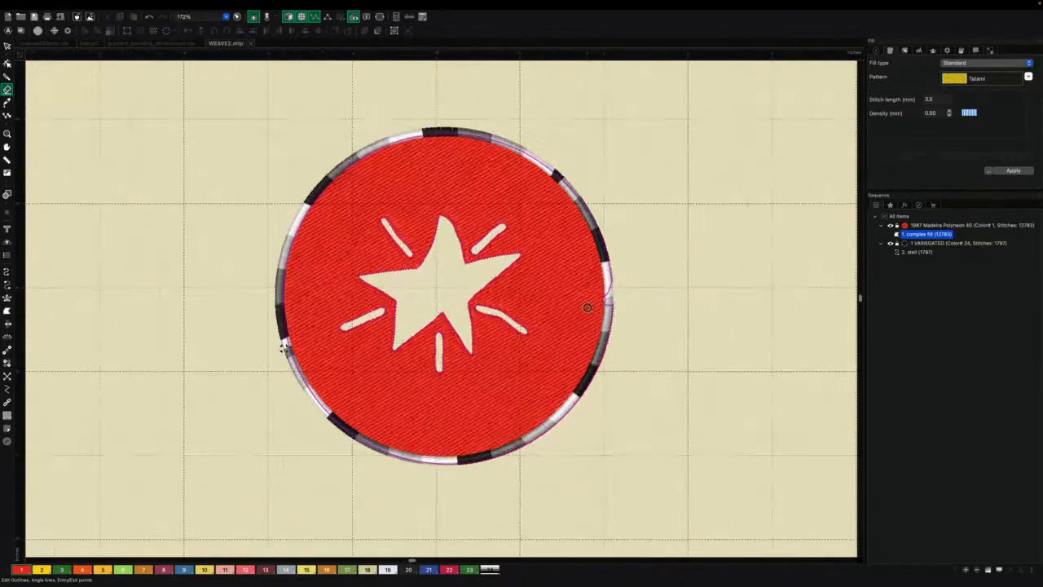
pyautogui.scroll(-1, 477, 278)
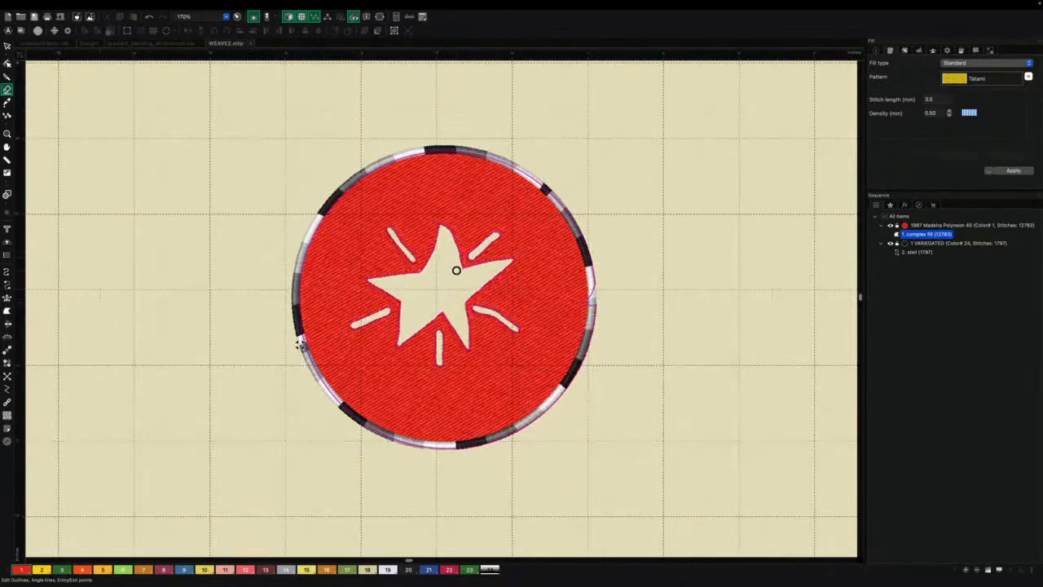
pyautogui.scroll(-2, 455, 270)
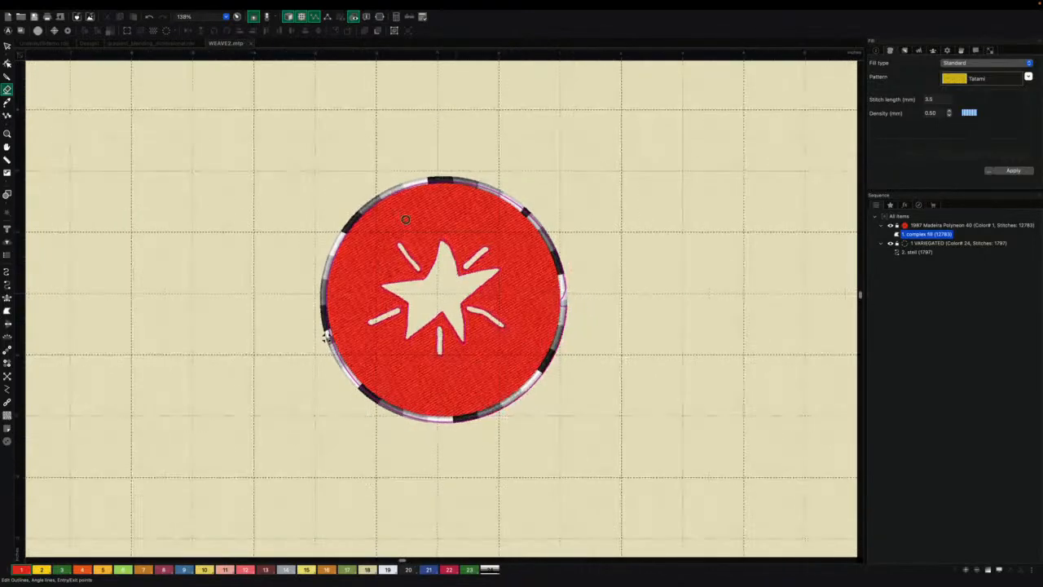
pyautogui.click(151, 17)
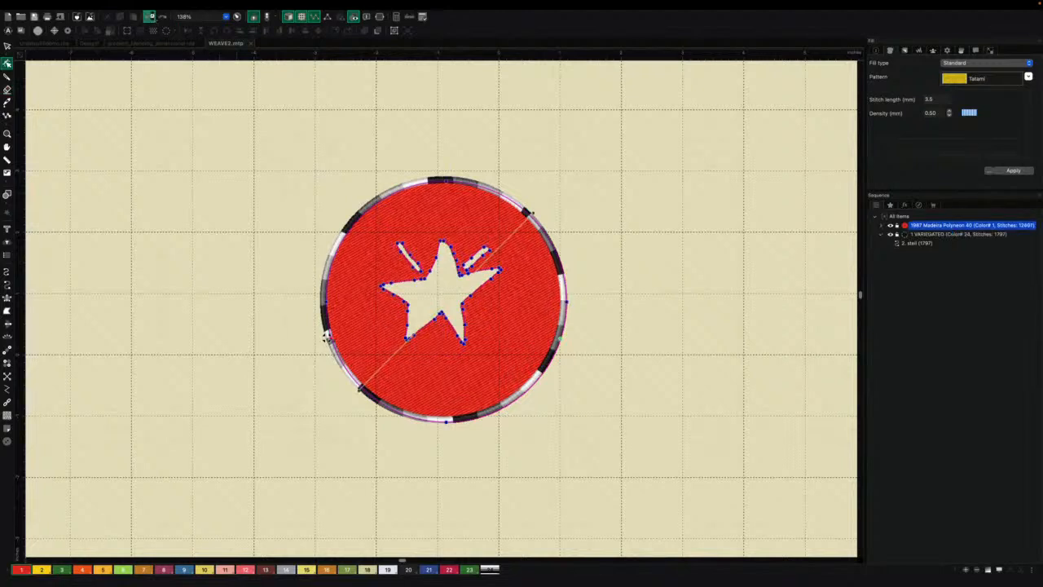
pyautogui.click(152, 17)
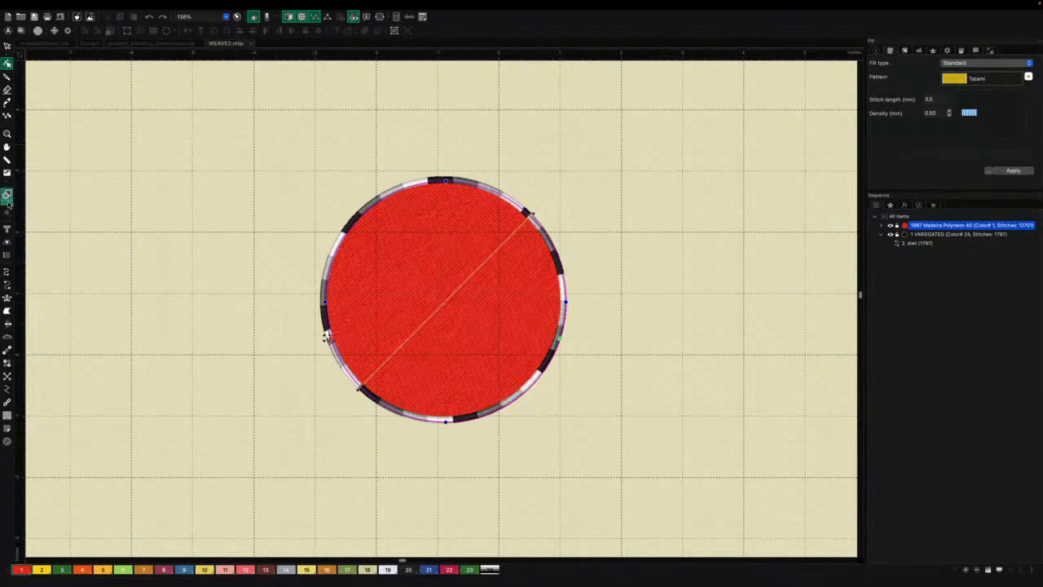
# Step: Place a star outline shape inside the circle and hide the red fill
pyautogui.click(6, 196)
pyautogui.click(30, 260)
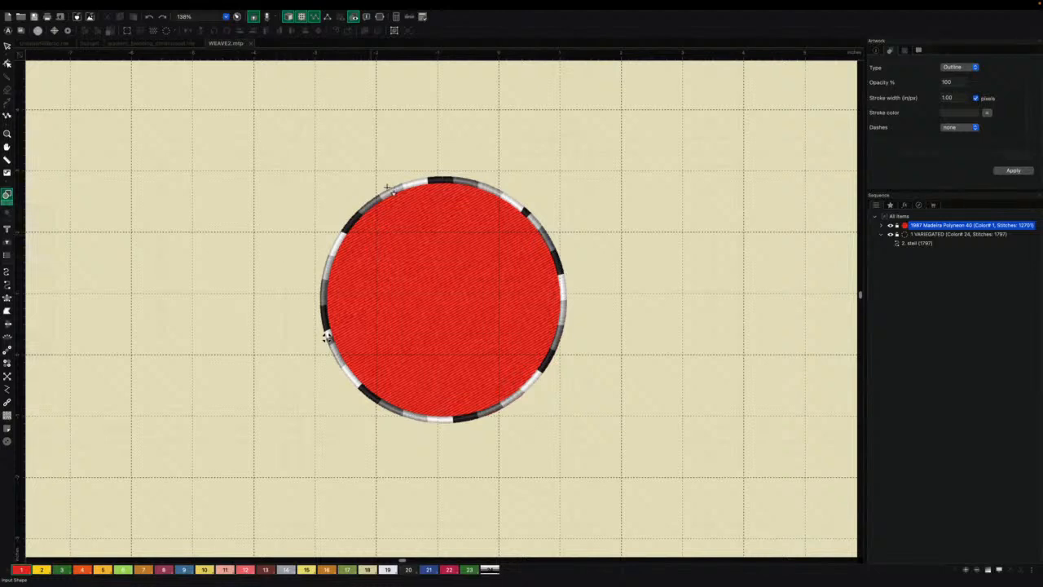
pyautogui.click(451, 316)
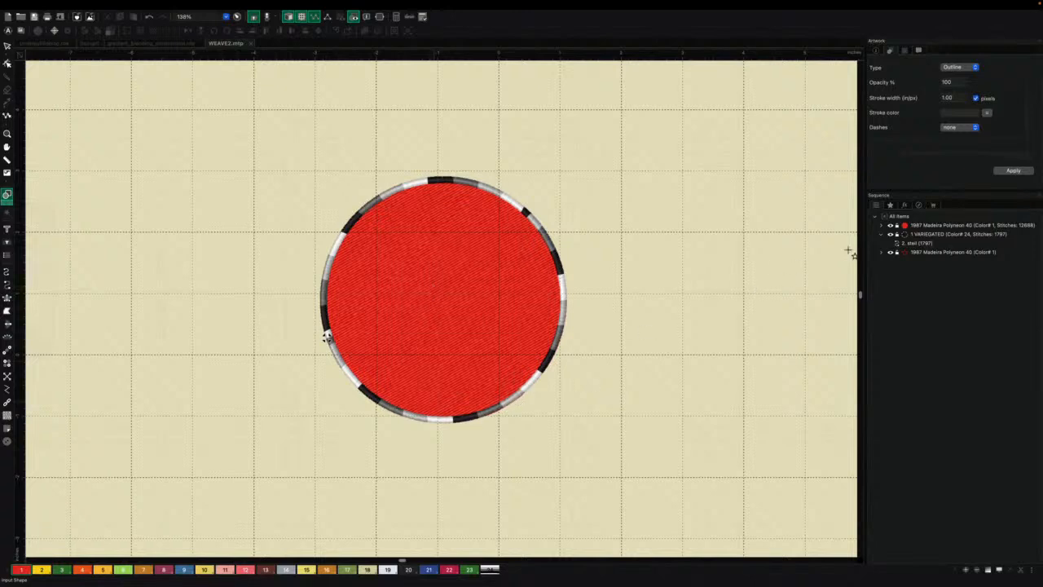
pyautogui.click(917, 224)
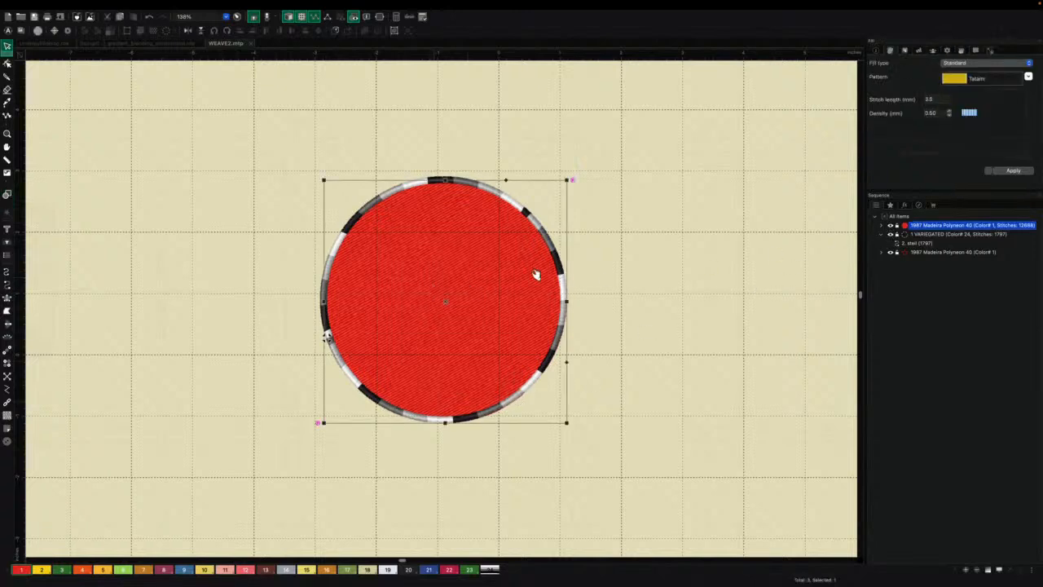
pyautogui.click(891, 225)
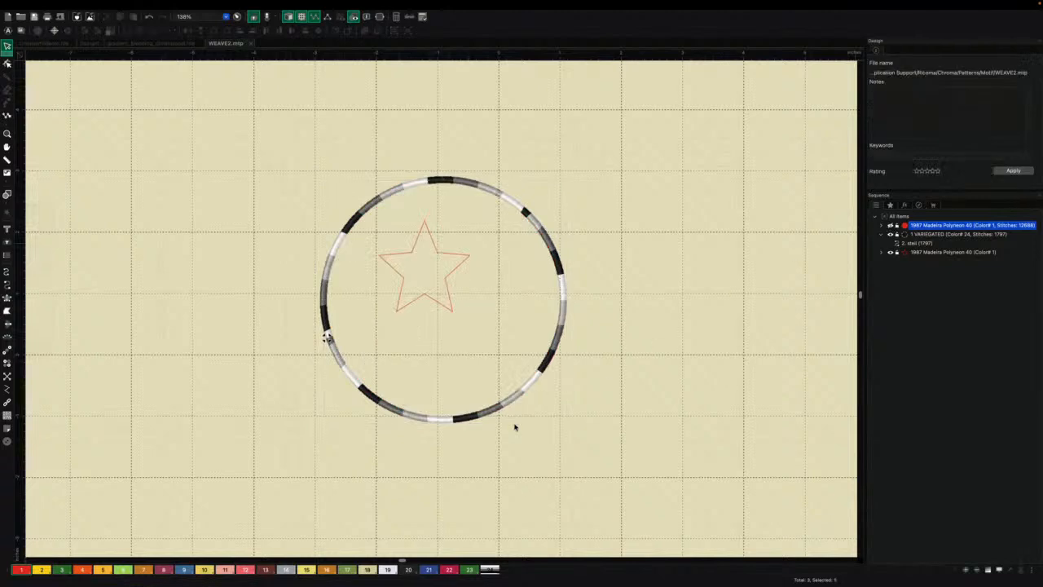
# Step: Convert the star outline to a complex fill and assign it palette color 19
pyautogui.click(443, 301)
pyautogui.rightClick(439, 278)
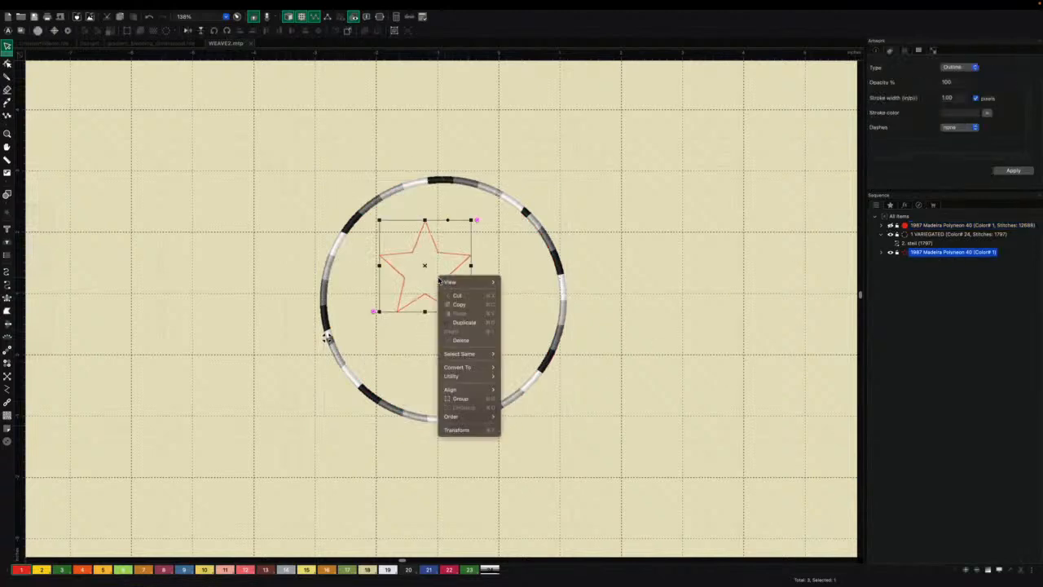
pyautogui.click(514, 395)
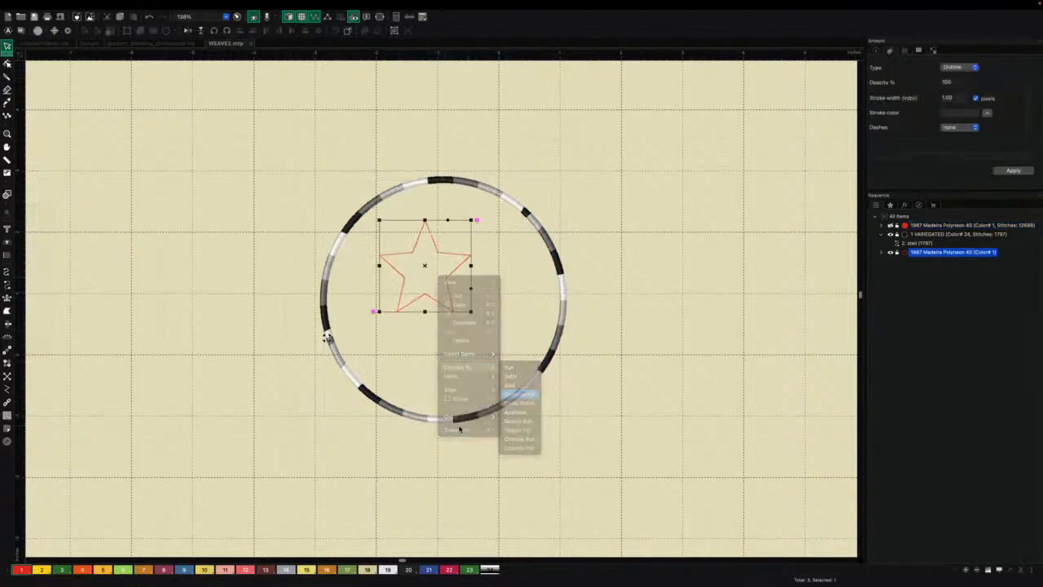
pyautogui.click(396, 568)
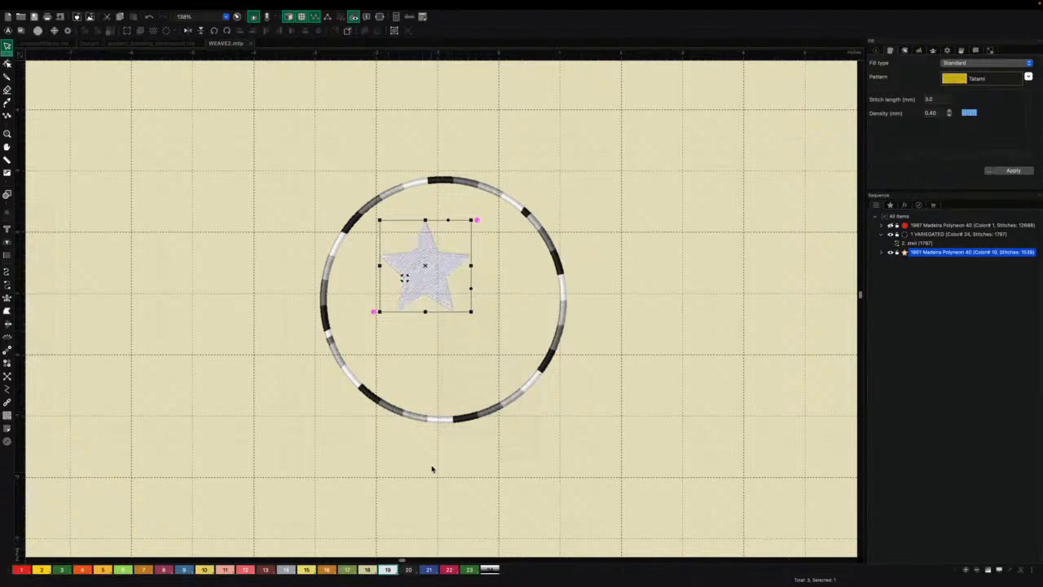
# Step: Move the star to the circle's center and show the red fill again
pyautogui.moveTo(427, 268); pyautogui.dragTo(445, 304)
pyautogui.click(892, 226)
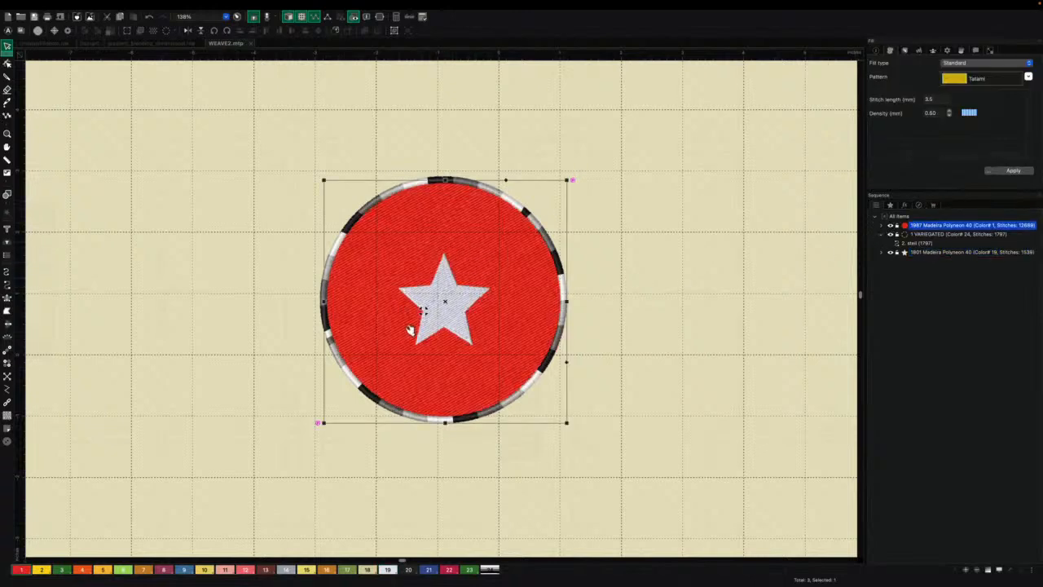
# Step: Try Remove Overlaps with the red circle fill selected
pyautogui.rightClick(448, 301)
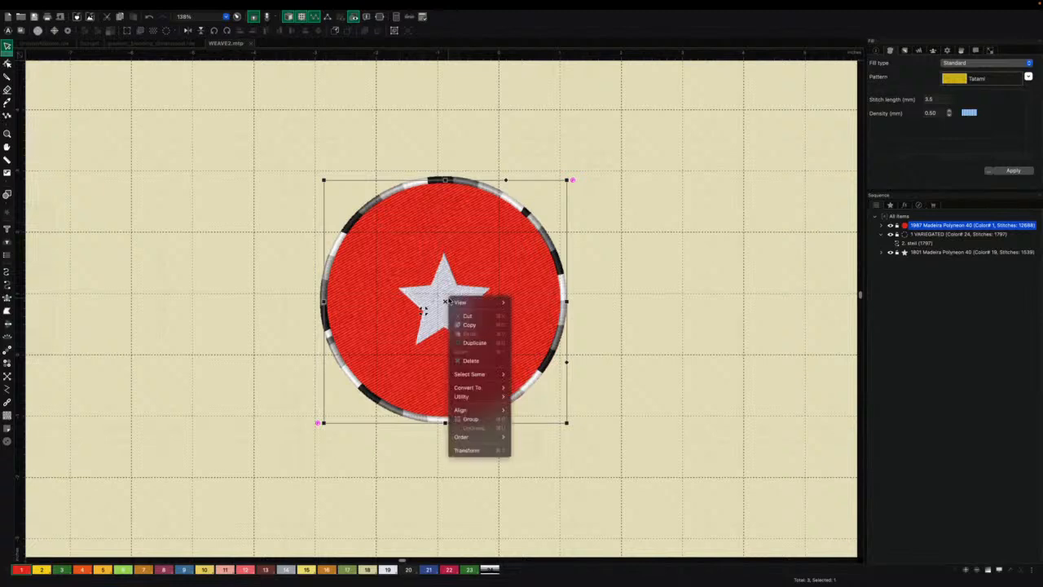
pyautogui.moveTo(471, 399)
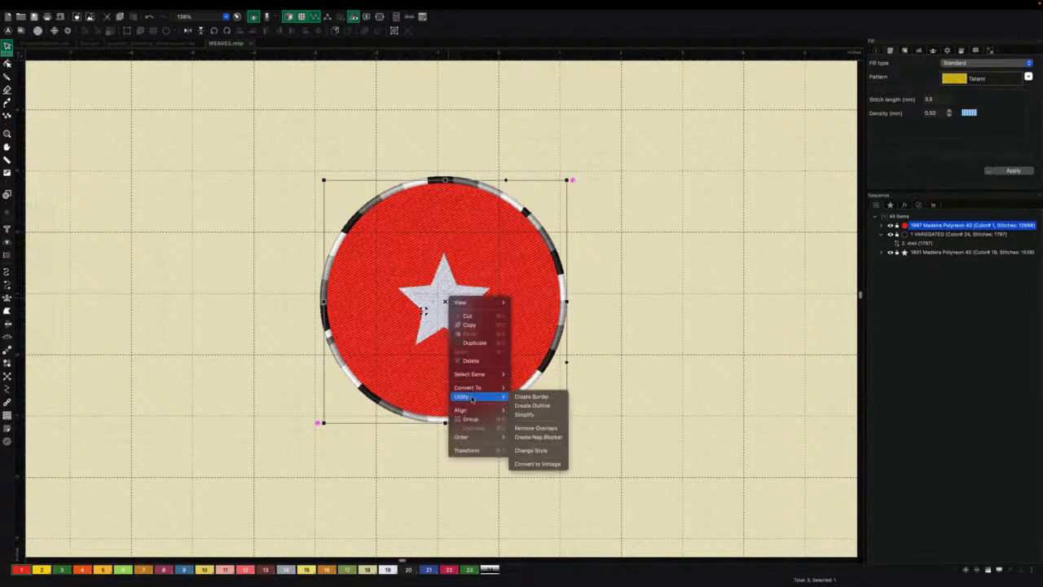
pyautogui.click(533, 428)
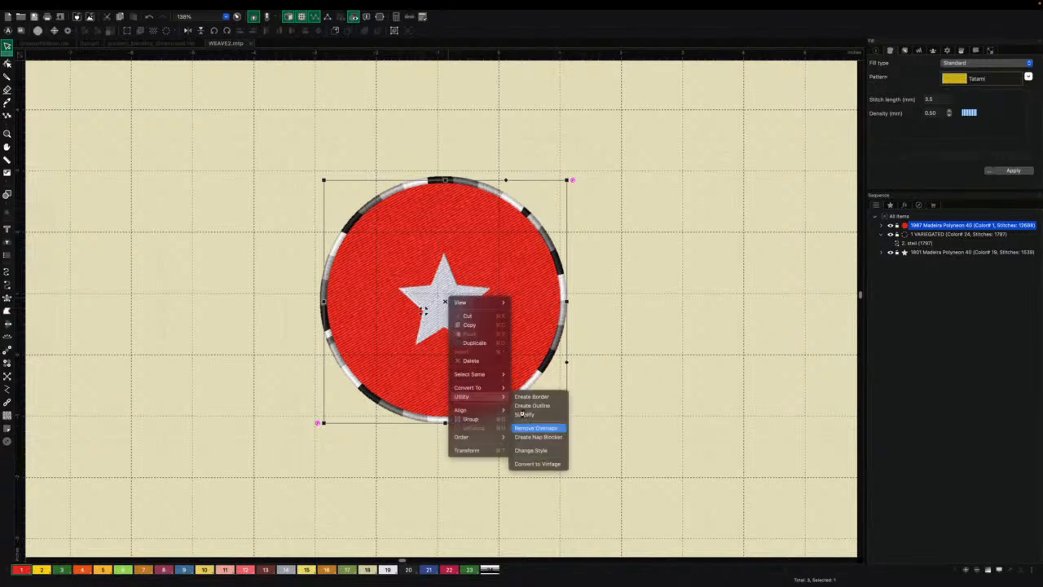
pyautogui.click(611, 324)
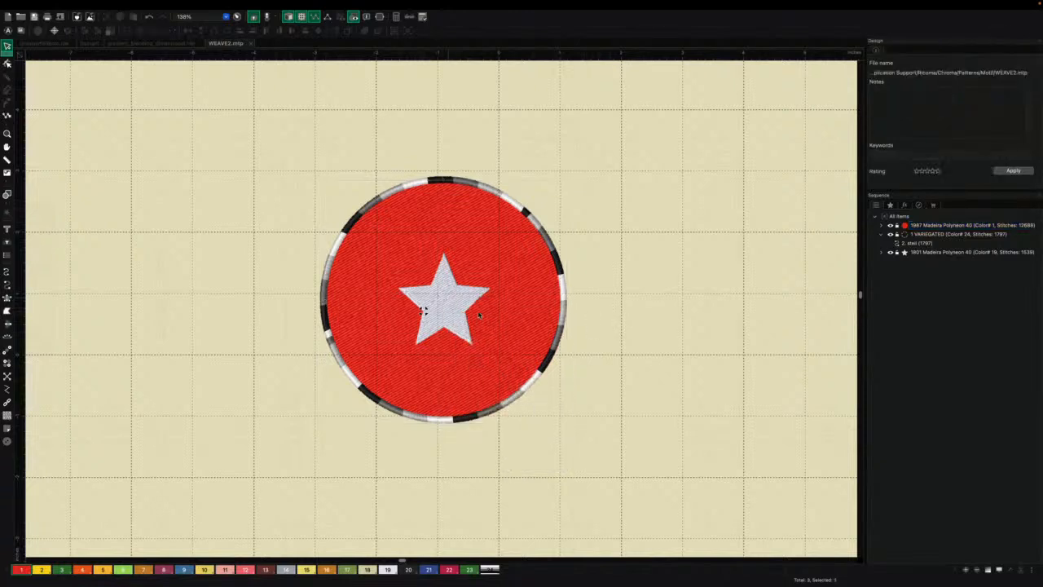
# Step: Apply Remove Overlaps to the star to cut it from the red fill, and move the star off to the circle's right side
pyautogui.click(445, 299)
pyautogui.moveTo(579, 304); pyautogui.dragTo(466, 295)
pyautogui.rightClick(455, 293)
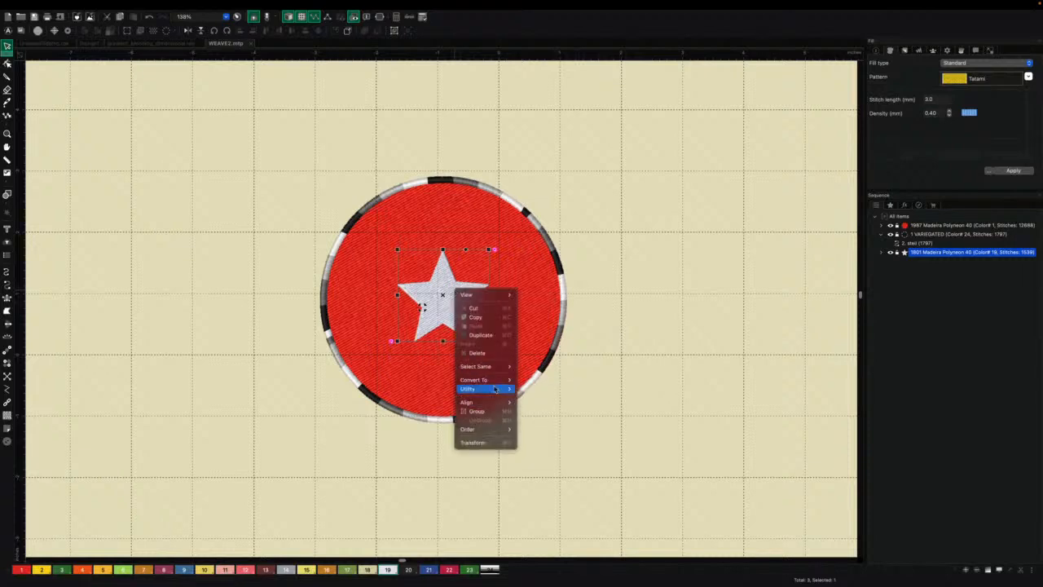
pyautogui.moveTo(498, 388)
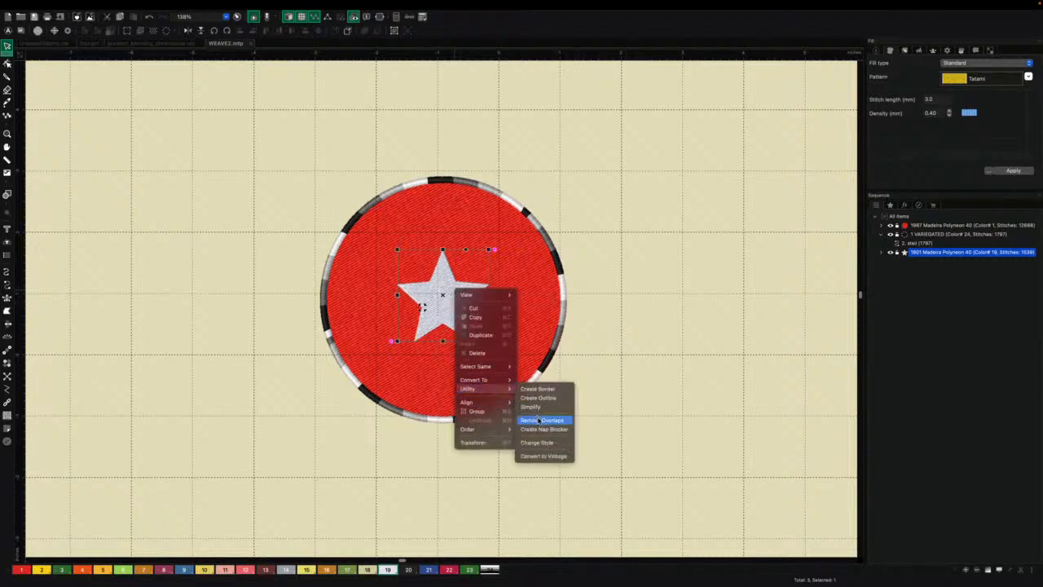
pyautogui.click(538, 421)
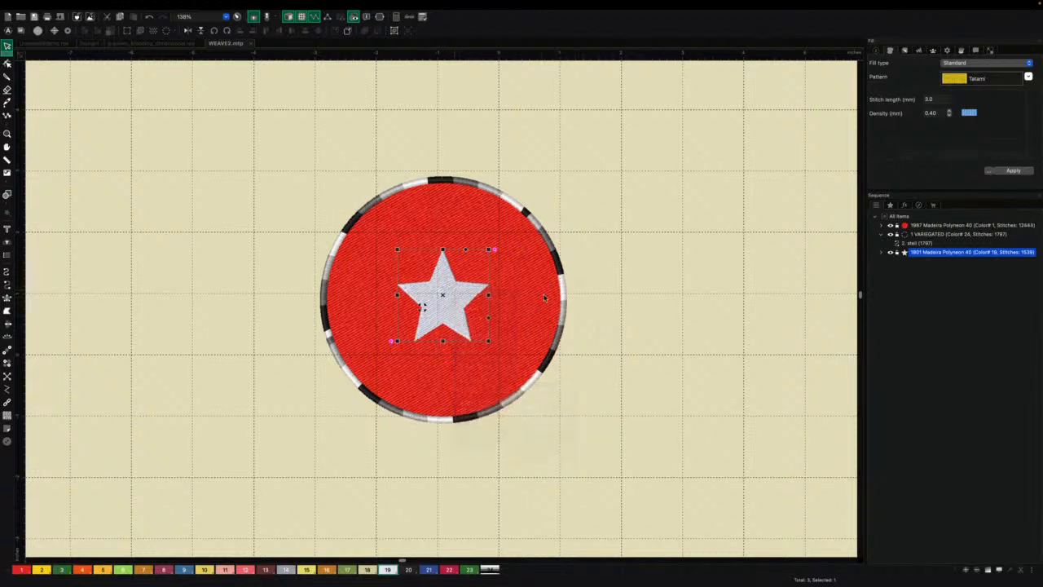
pyautogui.moveTo(447, 298); pyautogui.dragTo(601, 295)
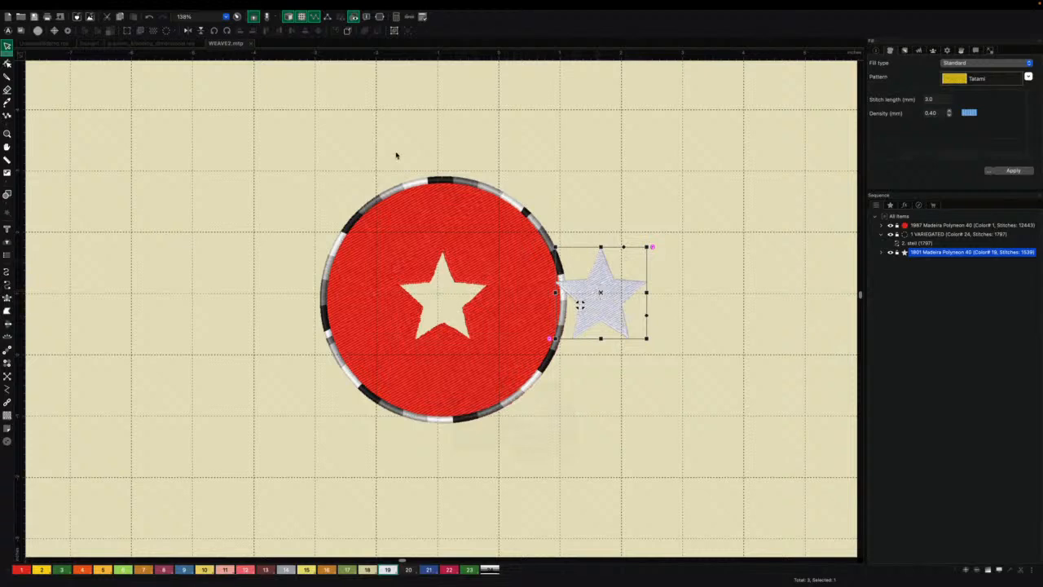
# Step: Undo the star's move off the circle and the overlap removal in the red fill
pyautogui.click(149, 16)
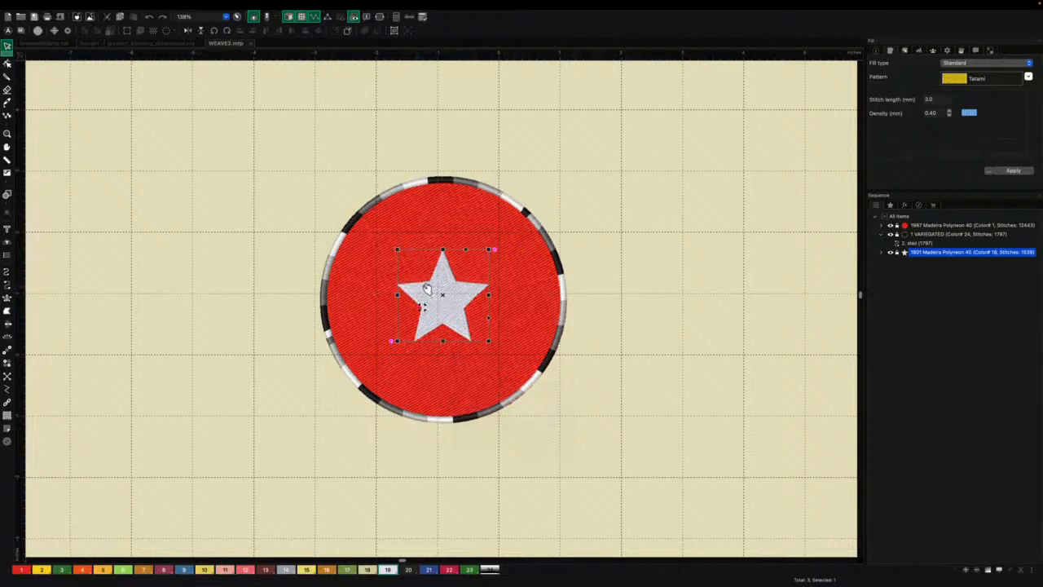
pyautogui.click(150, 18)
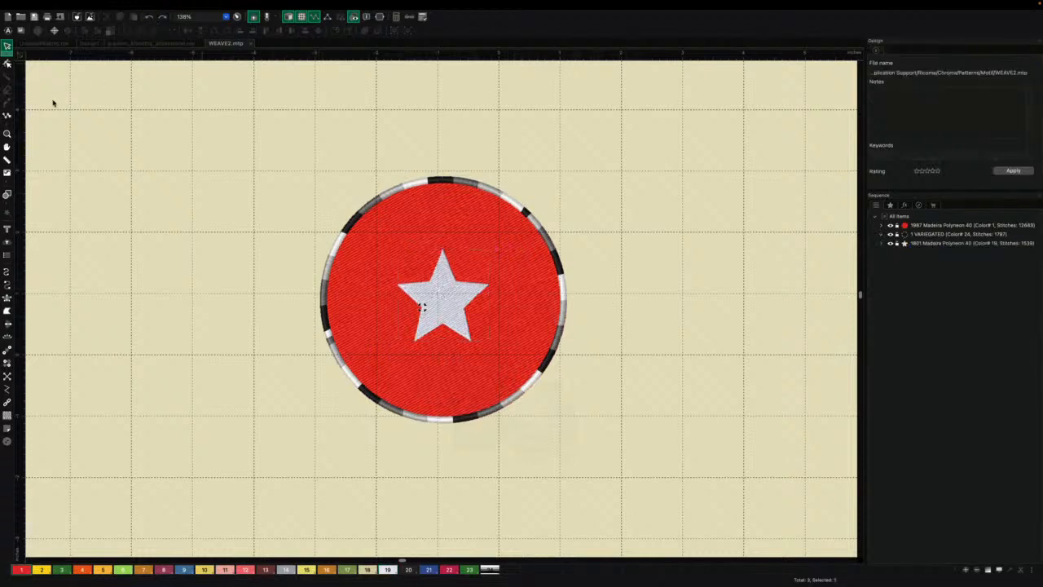
# Step: Erase a small rounded star-shaped opening in the red circle fill, inside the white star's outline, with the Eraser tool
pyautogui.click(412, 203)
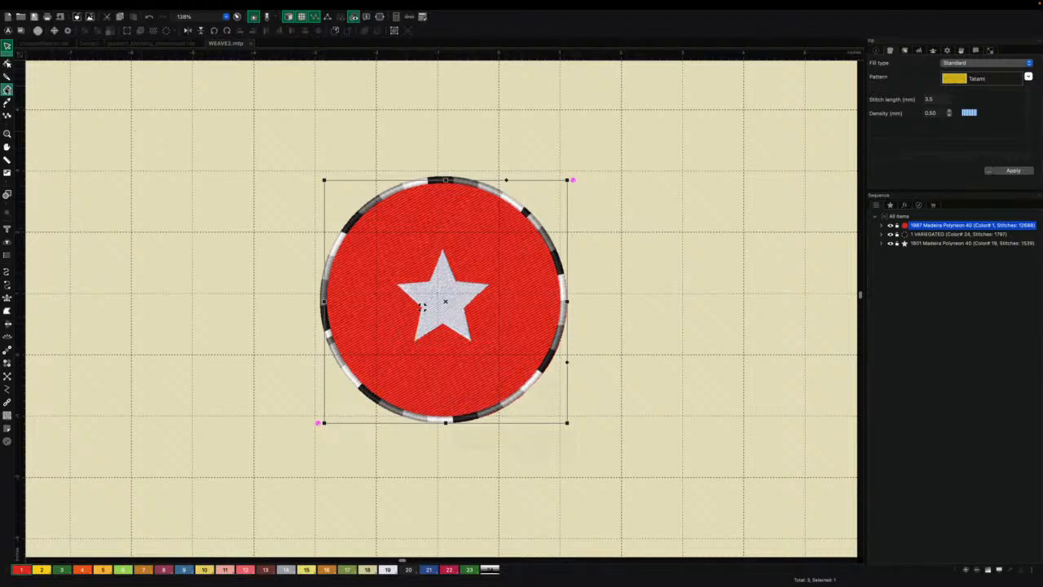
pyautogui.click(8, 90)
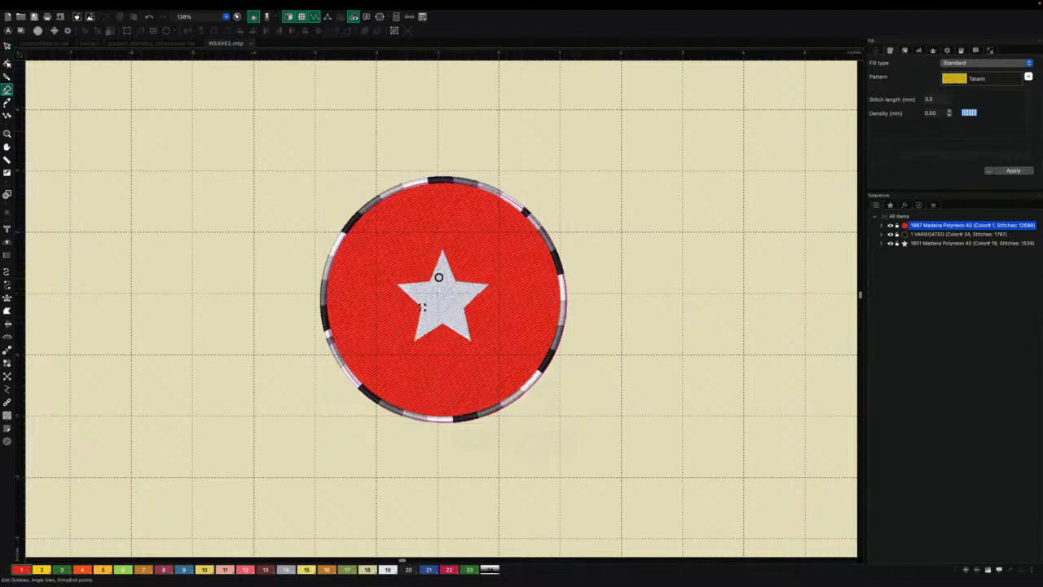
pyautogui.moveTo(443, 270)
pyautogui.mouseDown()
pyautogui.moveTo(412, 290)
pyautogui.moveTo(428, 302)
pyautogui.moveTo(423, 324)
pyautogui.moveTo(436, 315)
pyautogui.moveTo(458, 324)
pyautogui.moveTo(469, 293)
pyautogui.moveTo(443, 273)
pyautogui.mouseUp()
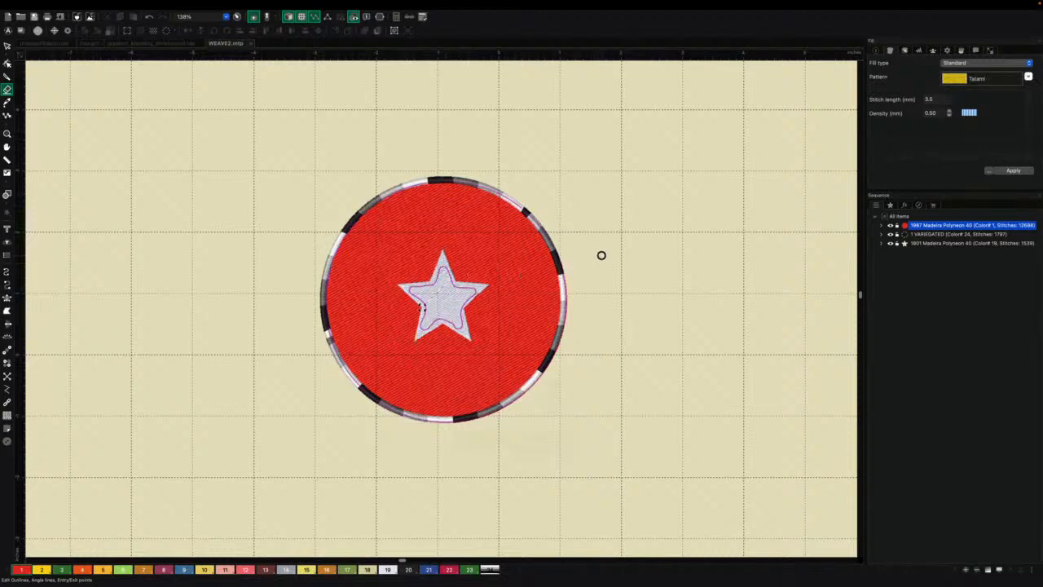
# Step: Move the white star off the circle to inspect the erased opening, and return it to the circle's center
pyautogui.click(7, 46)
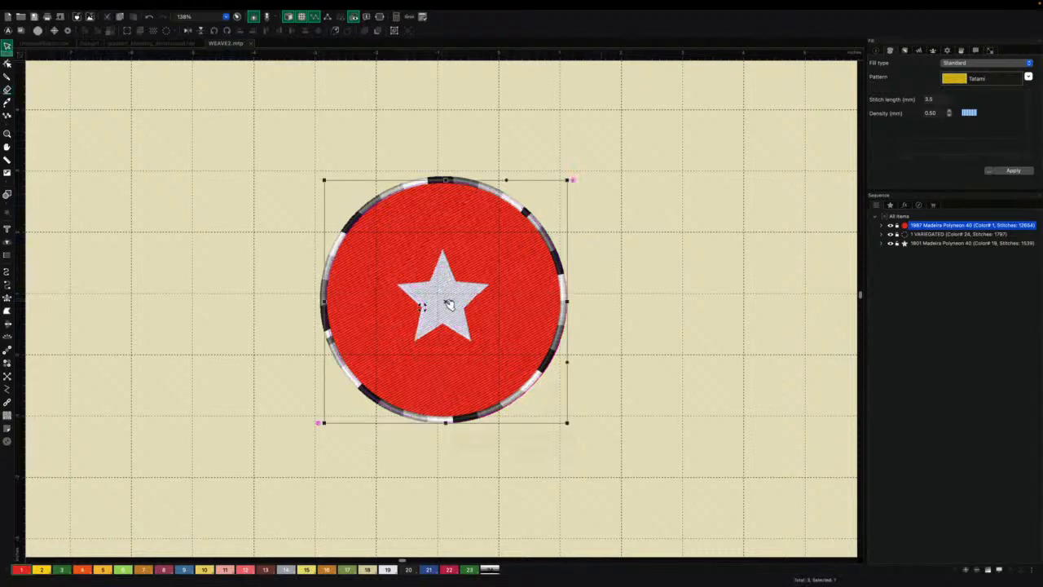
pyautogui.moveTo(449, 304); pyautogui.dragTo(574, 308)
pyautogui.moveTo(610, 306); pyautogui.dragTo(444, 304)
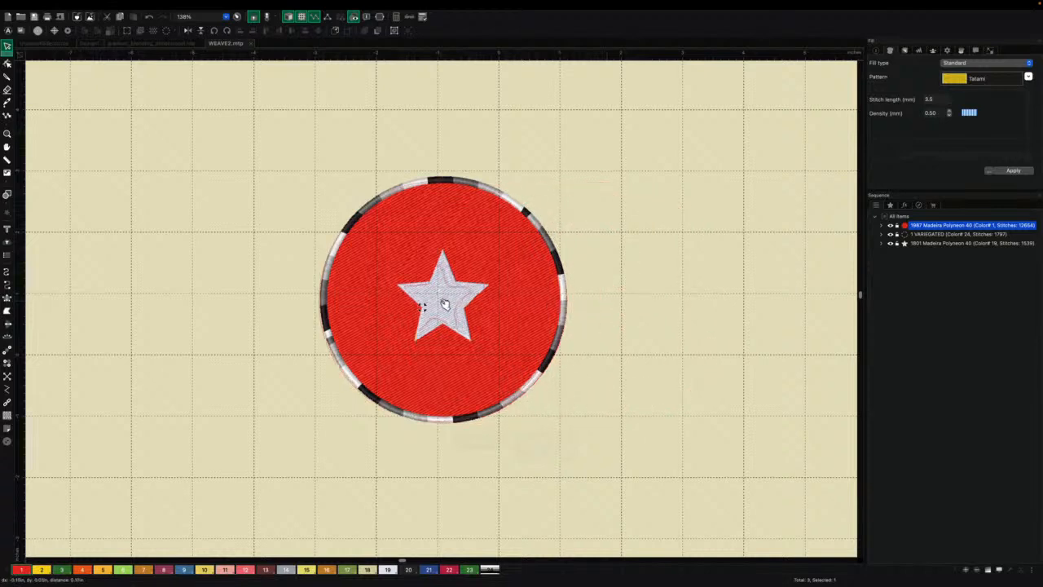
pyautogui.click(626, 293)
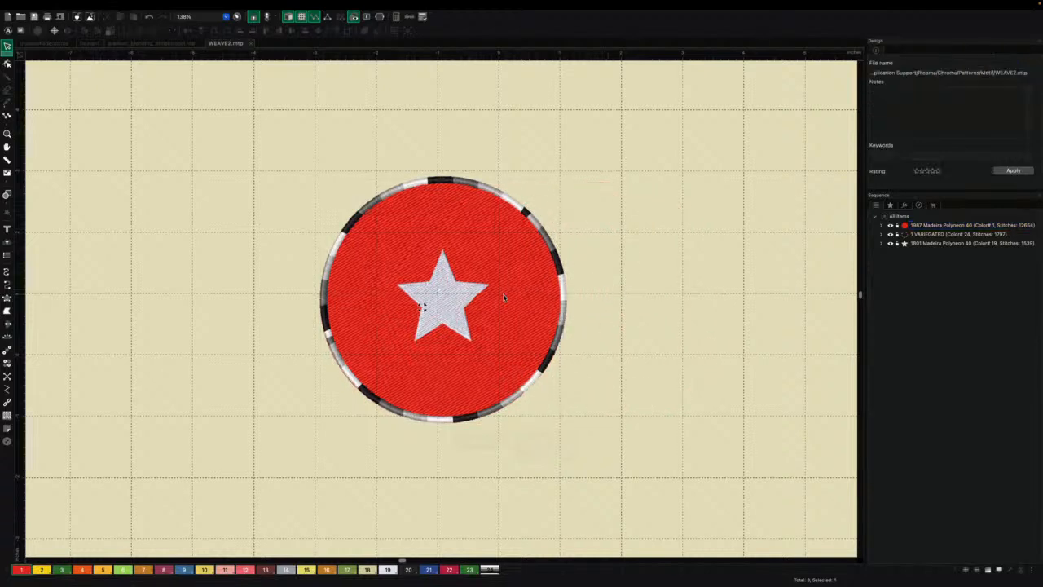
pyautogui.click(437, 295)
pyautogui.moveTo(445, 299); pyautogui.dragTo(621, 302)
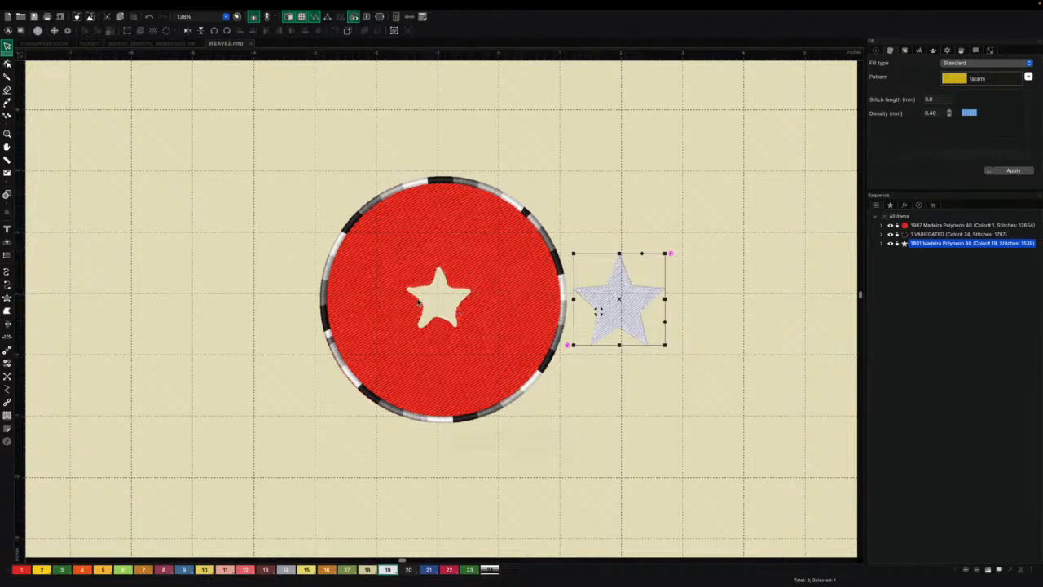
pyautogui.moveTo(418, 302); pyautogui.dragTo(441, 304)
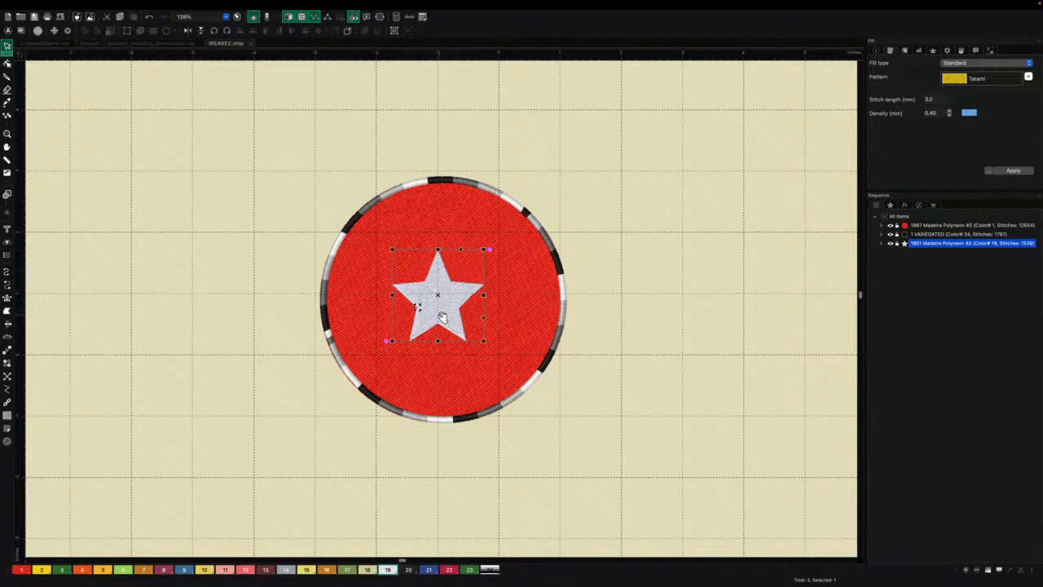
# Step: Cut the white star diagonally with the Knife tool, from its upper-left arm to its lower-right point
pyautogui.click(7, 75)
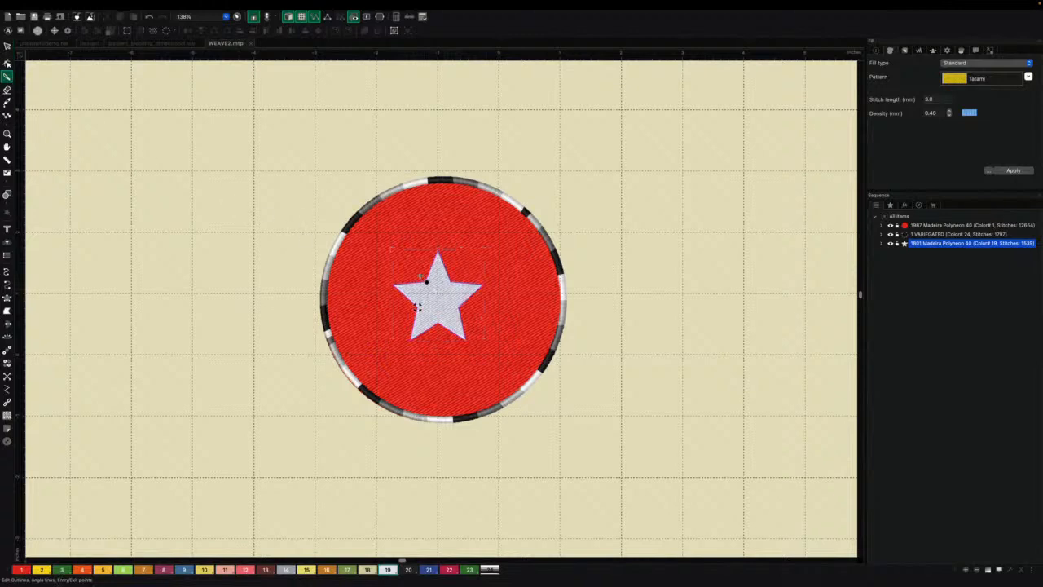
pyautogui.moveTo(414, 279); pyautogui.dragTo(466, 340)
pyautogui.press('Return')
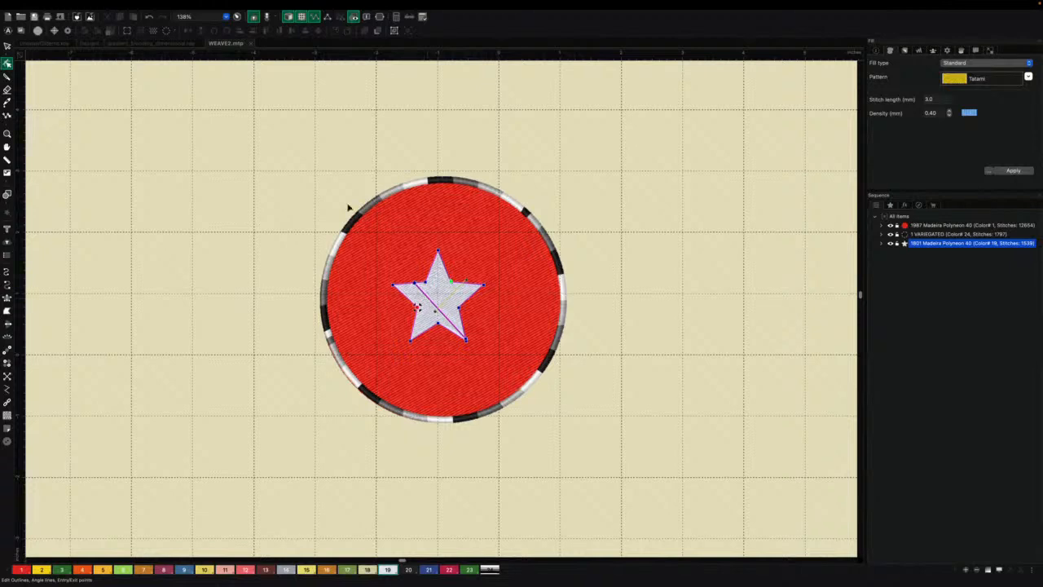
# Step: Break the cut star apart and move its lower-left piece outside the circle on the left
pyautogui.click(7, 46)
pyautogui.click(432, 309)
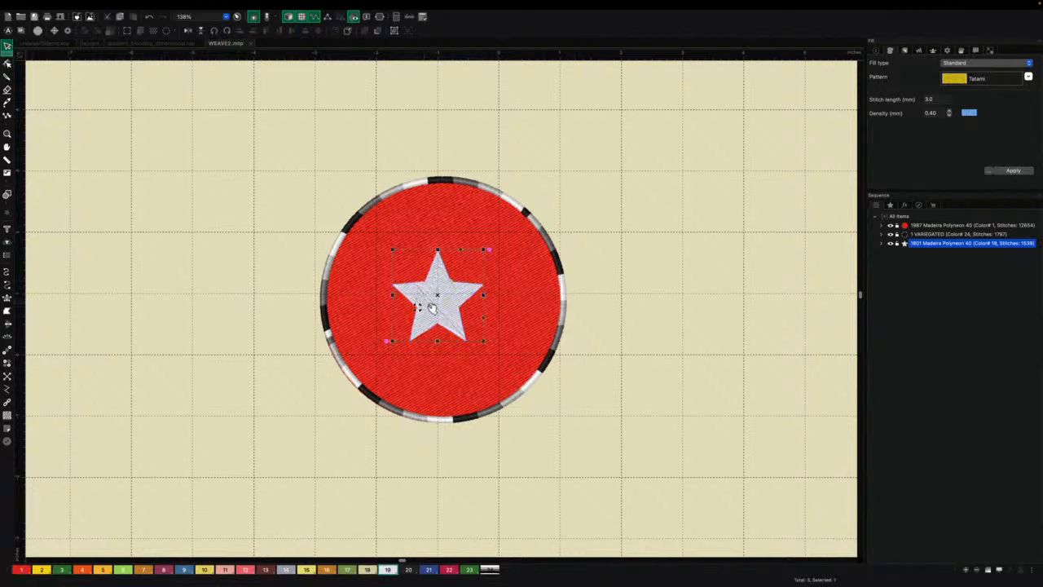
pyautogui.rightClick(440, 308)
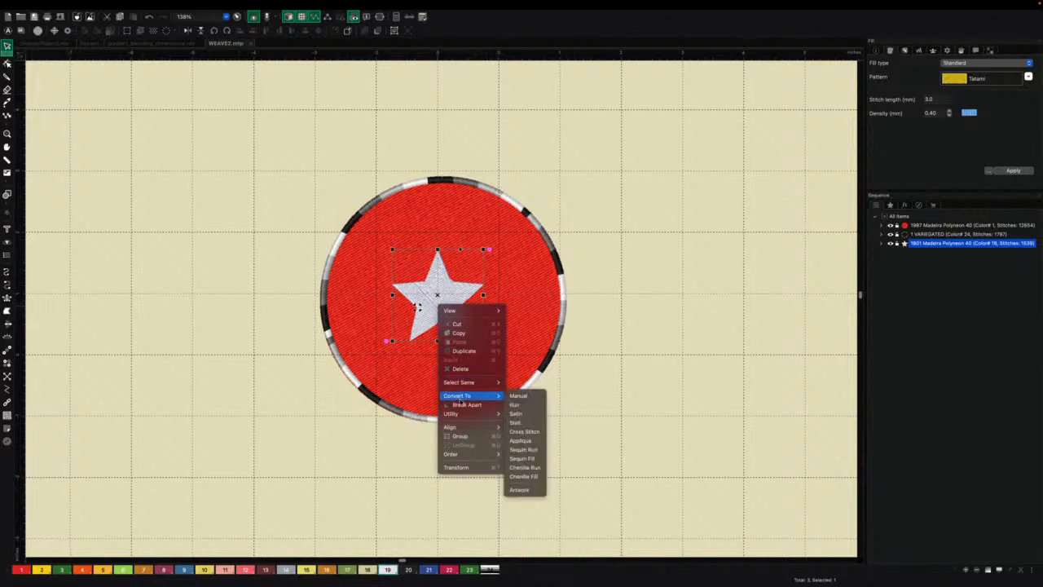
pyautogui.click(466, 404)
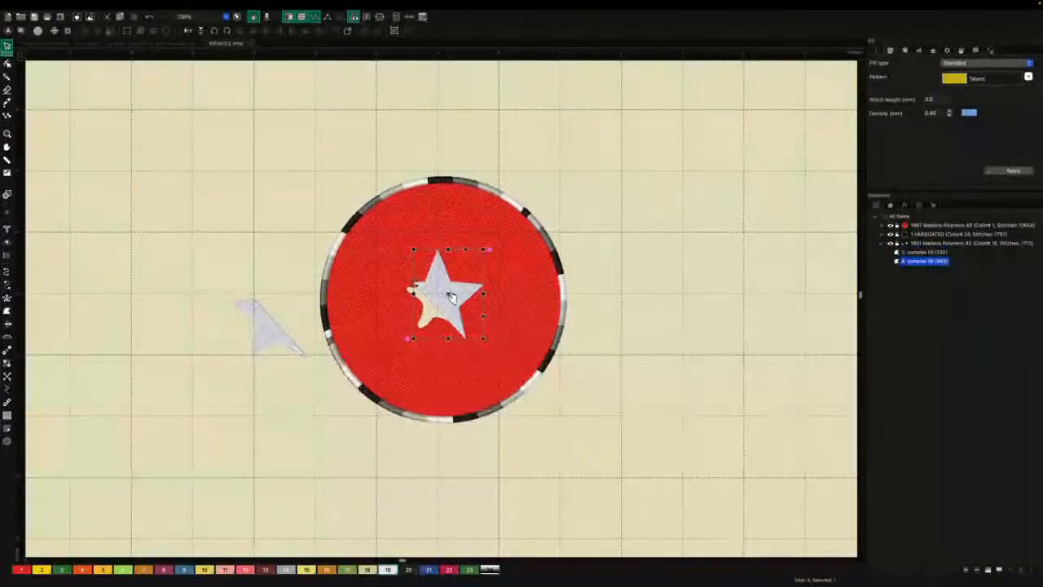
# Step: Move the star's larger piece outside the circle to the upper right and assign it palette color 21
pyautogui.moveTo(451, 296); pyautogui.dragTo(574, 205)
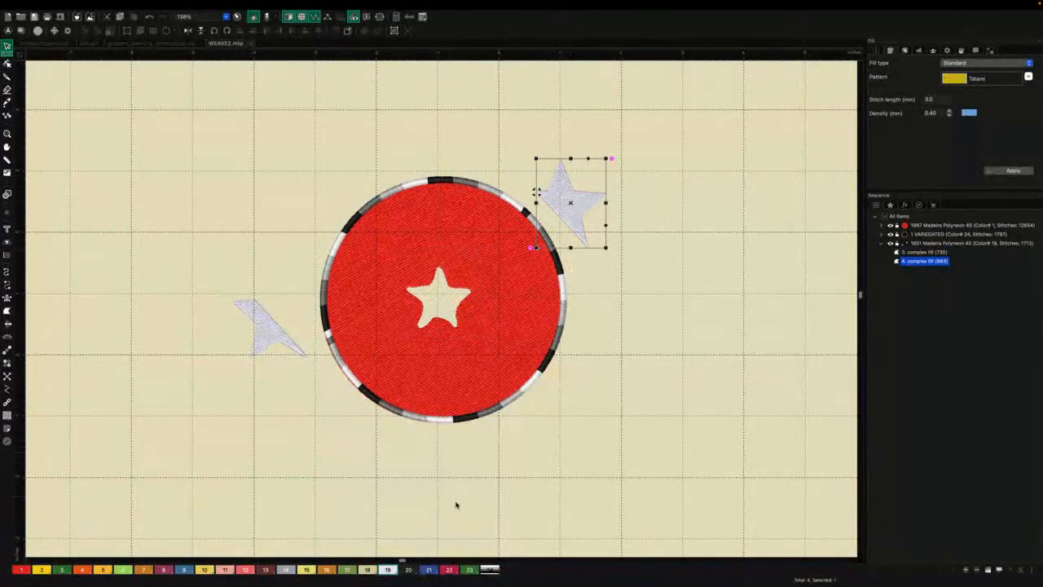
pyautogui.click(430, 568)
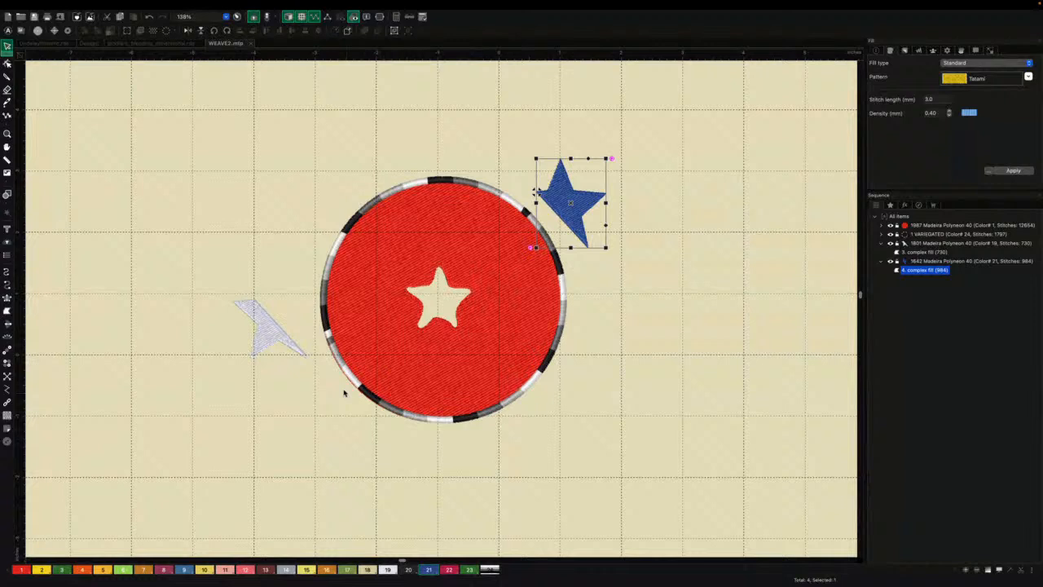
# Step: Move the white and blue pieces back to the circle's center, fitting them together as a two-color star
pyautogui.click(274, 334)
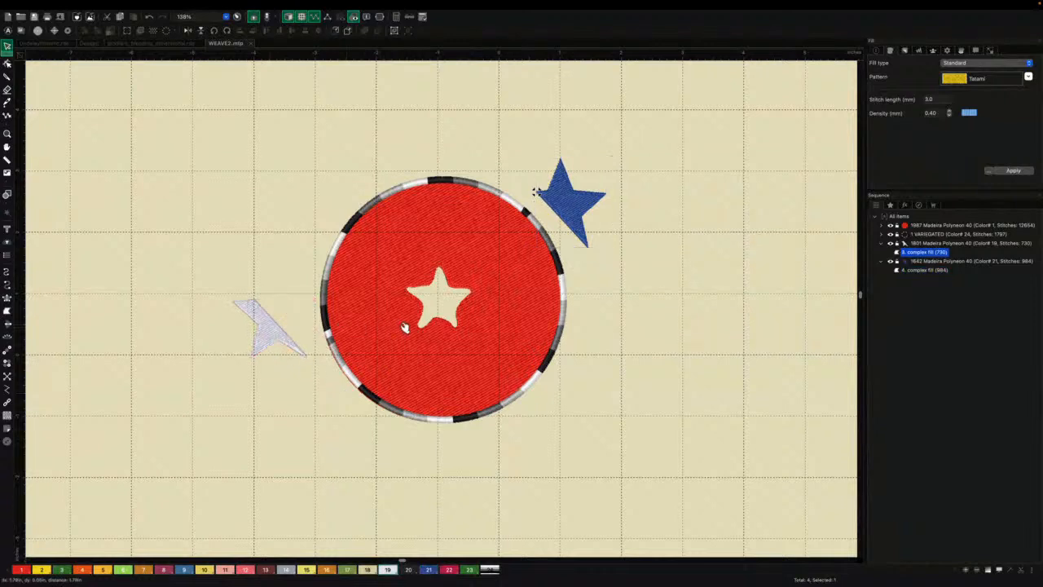
pyautogui.moveTo(405, 327); pyautogui.dragTo(438, 312)
pyautogui.click(572, 206)
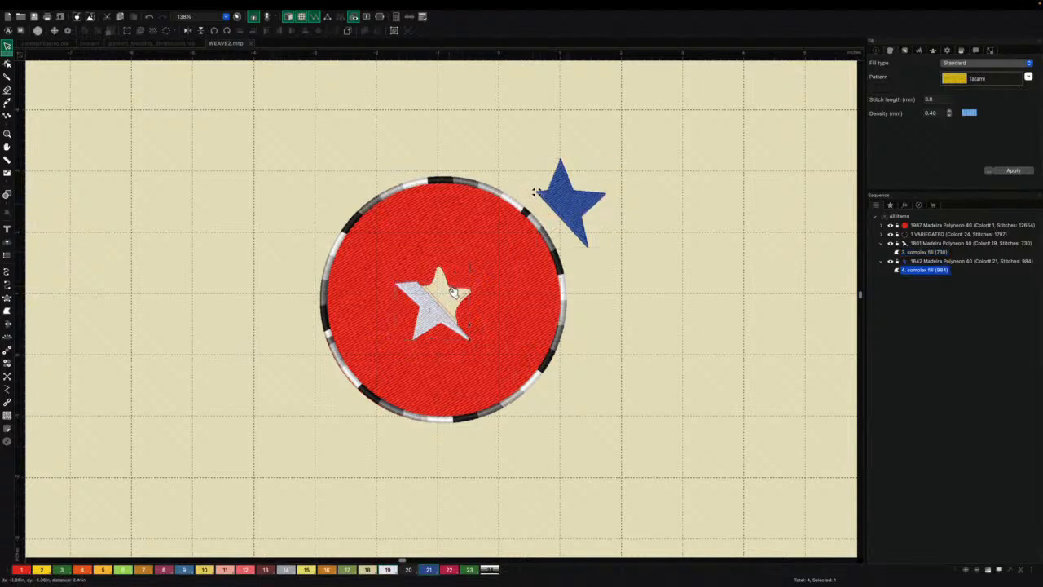
pyautogui.moveTo(454, 293); pyautogui.dragTo(454, 294)
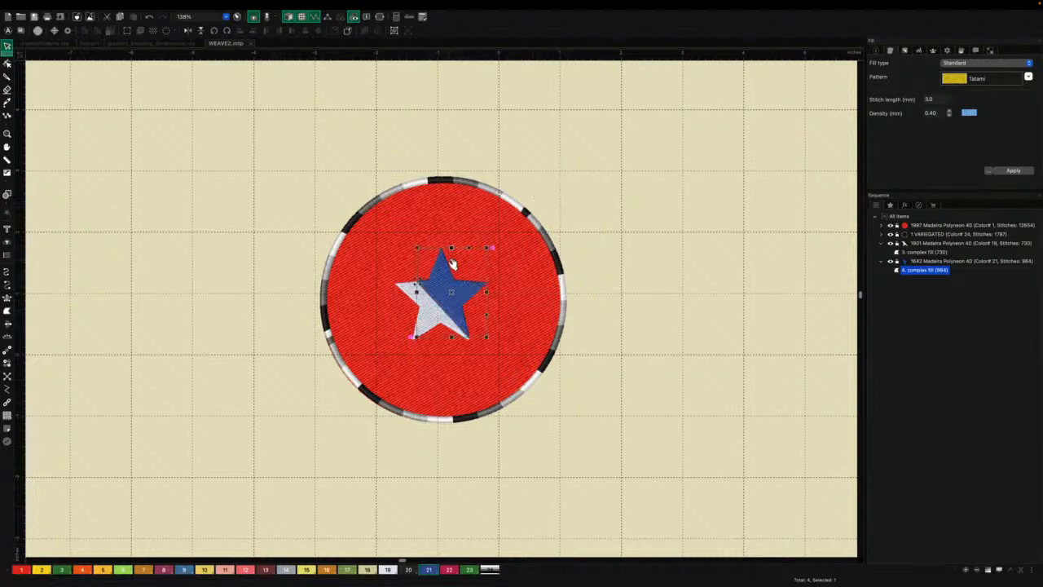
pyautogui.scroll(-2, 453, 269)
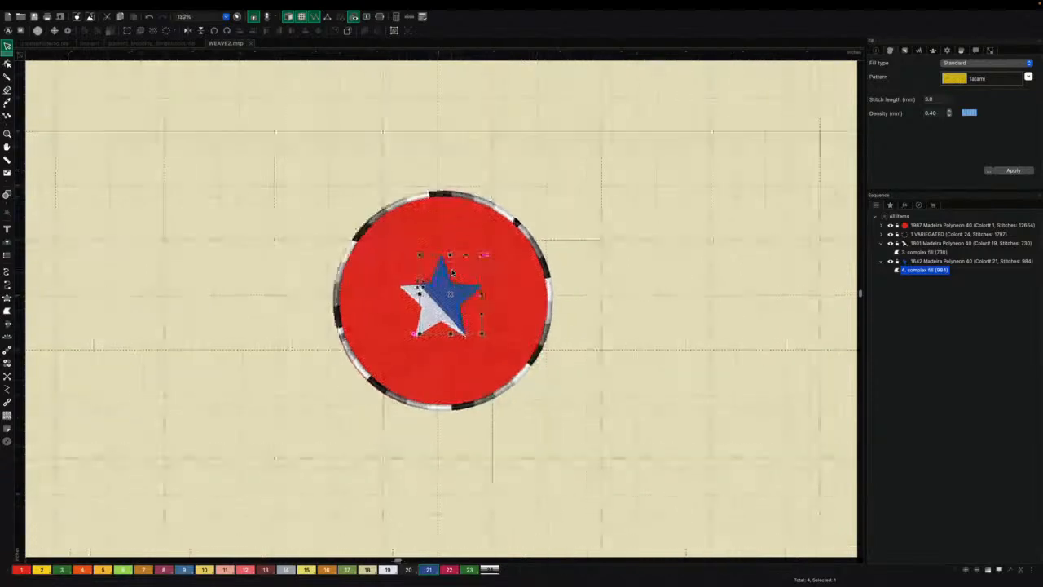
pyautogui.scroll(5, 453, 273)
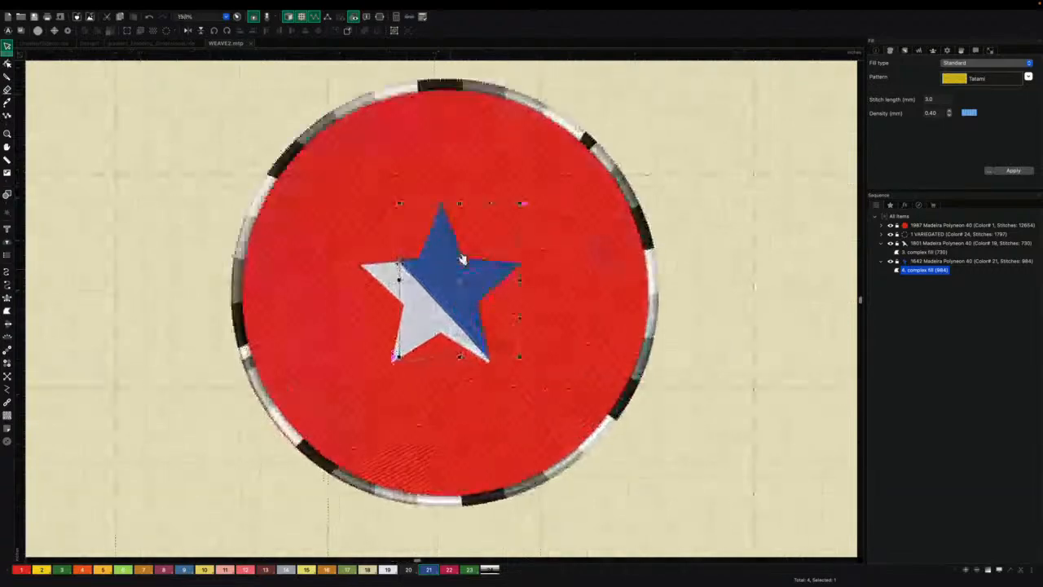
pyautogui.scroll(4, 461, 259)
pyautogui.scroll(3, 462, 259)
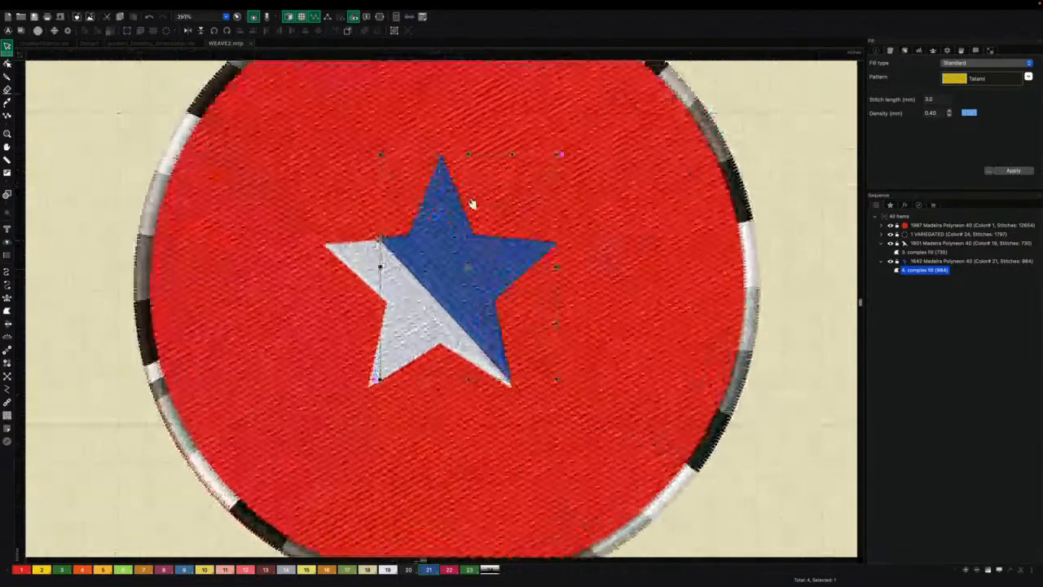